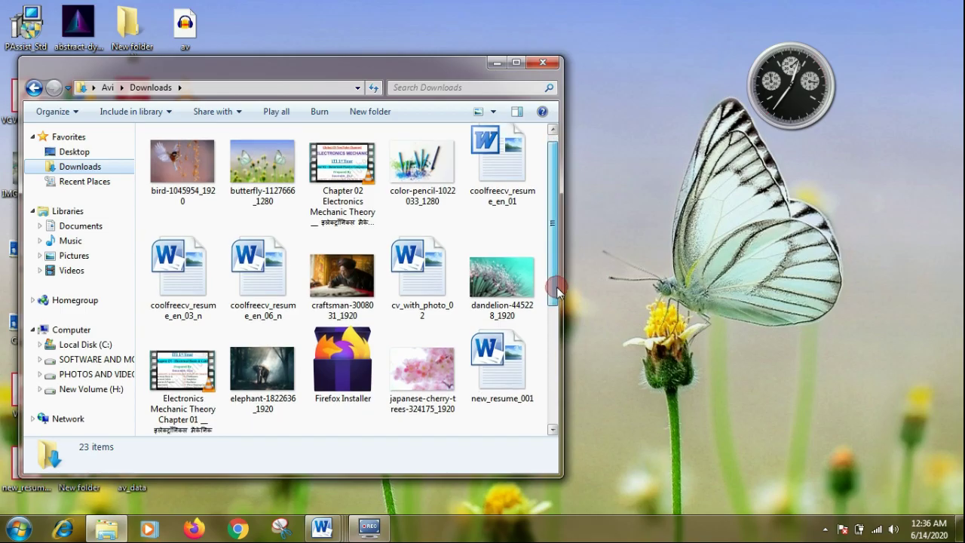
Step: Set the craftsman-3008031_1920 picture from Downloads as the desktop background and close the folder window
{"action": "left_click", "coordinate": [349, 272]}
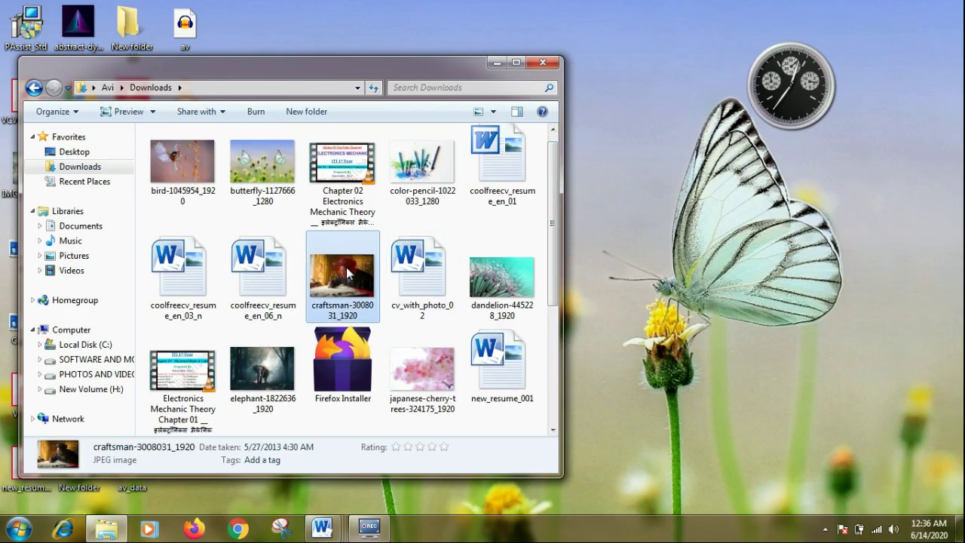
{"action": "right_click", "coordinate": [346, 267]}
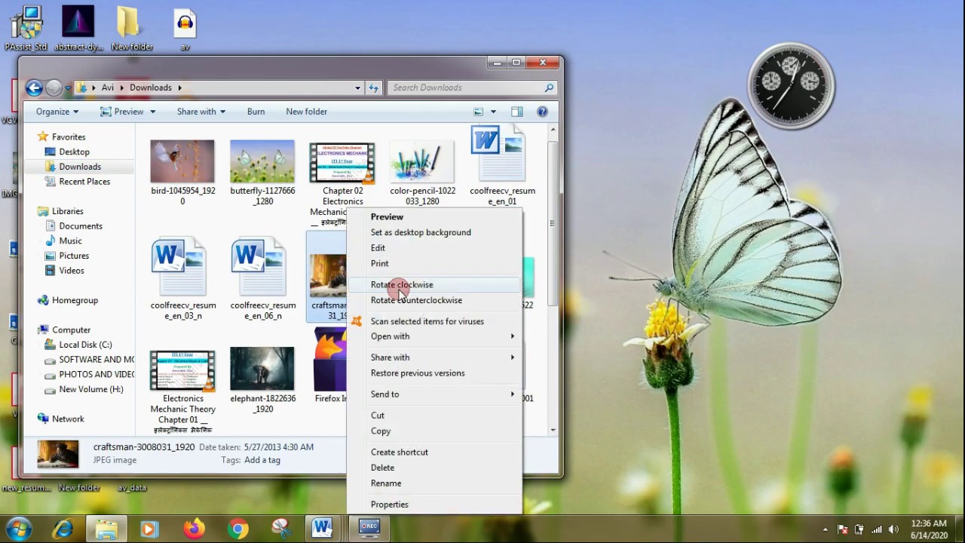
{"action": "left_click", "coordinate": [448, 233]}
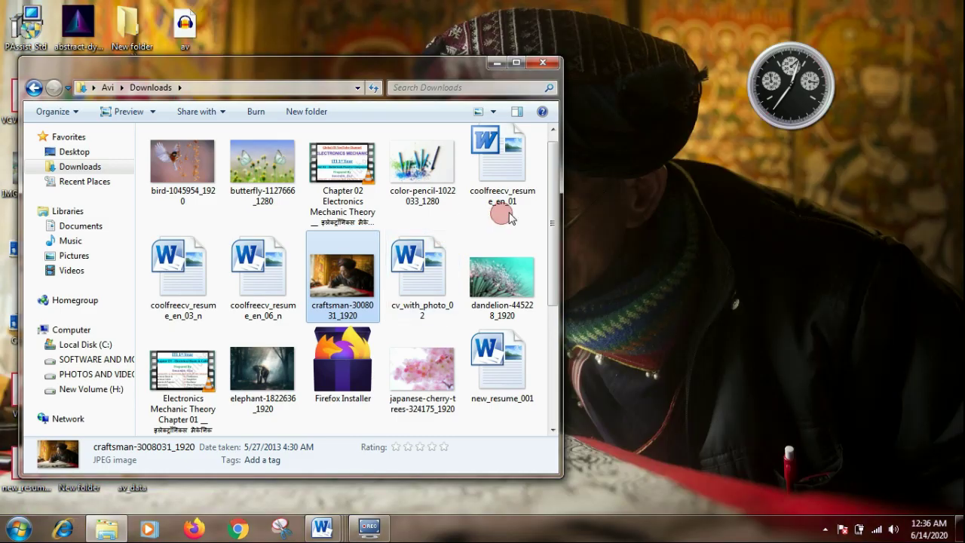
{"action": "left_click", "coordinate": [542, 66]}
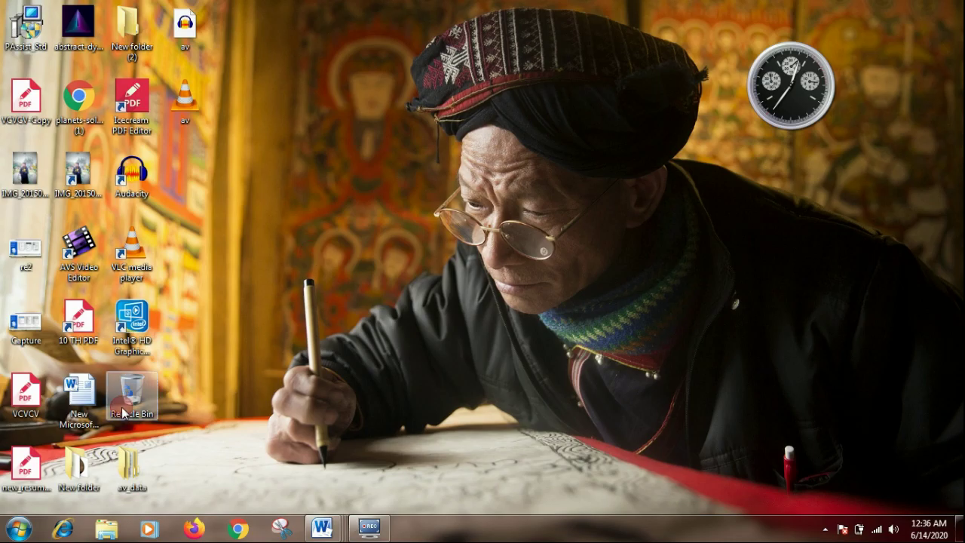
Step: Open the New Microsoft Word Document file from the desktop and close it again
{"action": "left_click", "coordinate": [20, 529]}
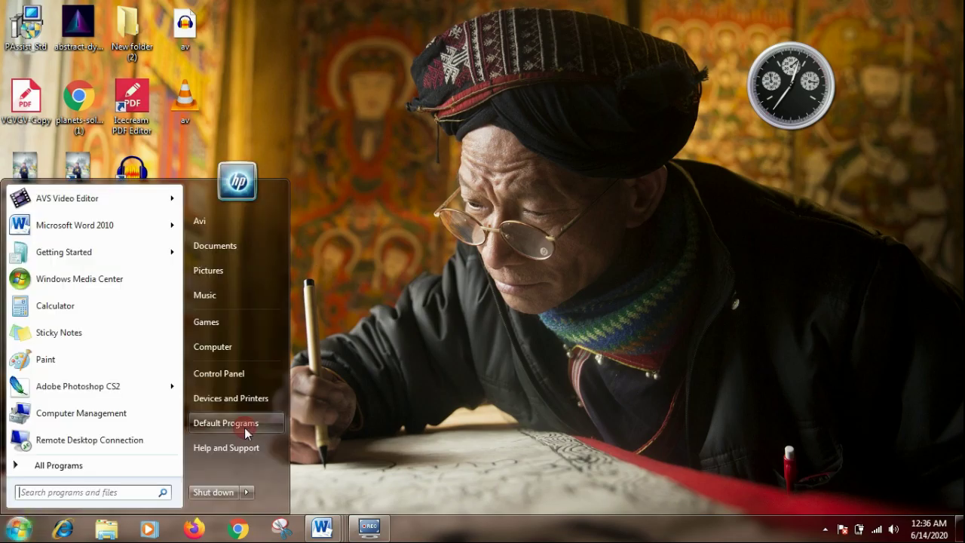
{"action": "left_click", "coordinate": [348, 427]}
{"action": "left_click", "coordinate": [95, 400]}
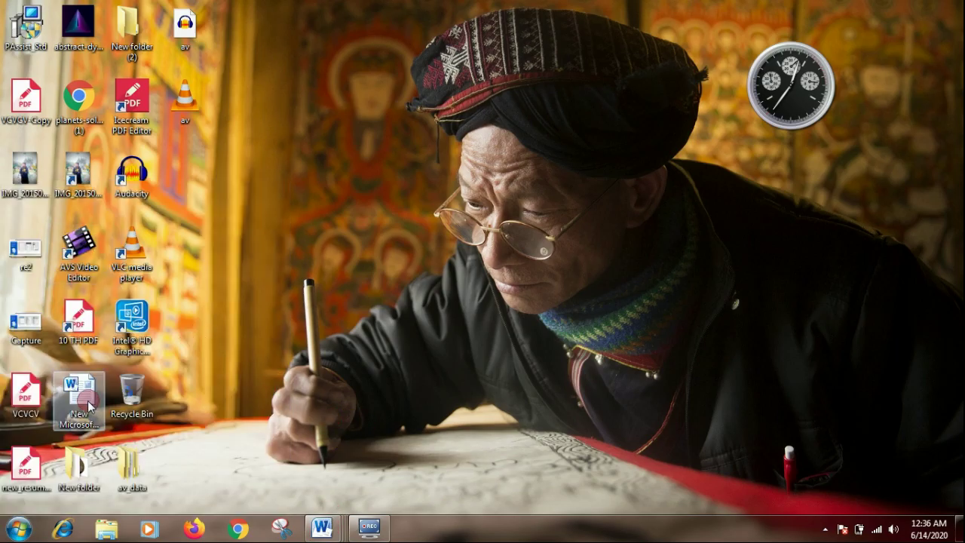
{"action": "left_click", "coordinate": [88, 402]}
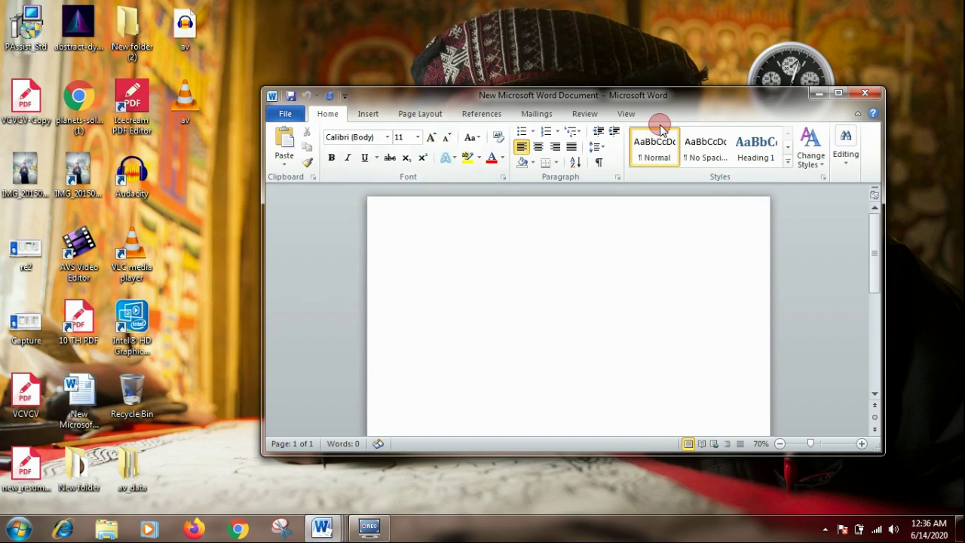
{"action": "left_click", "coordinate": [865, 93]}
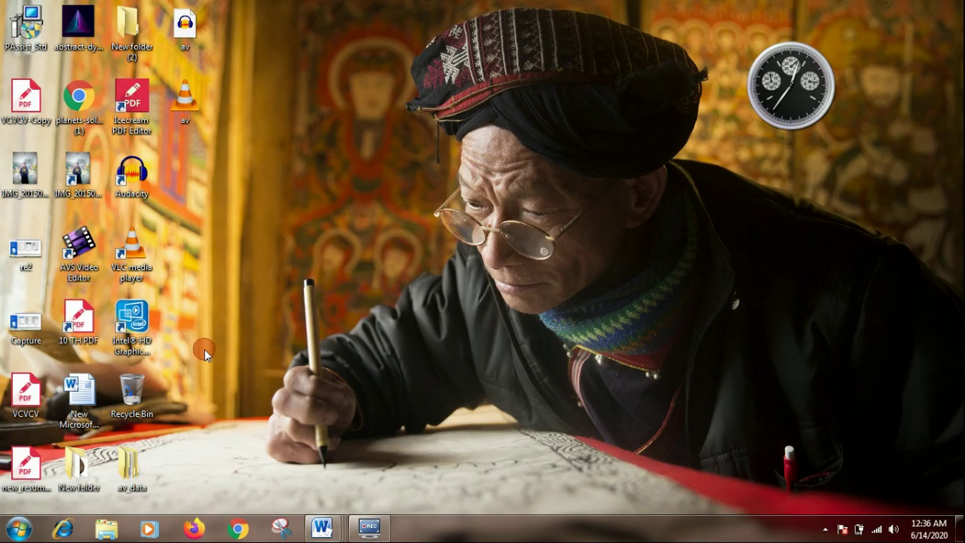
{"action": "left_click", "coordinate": [274, 488]}
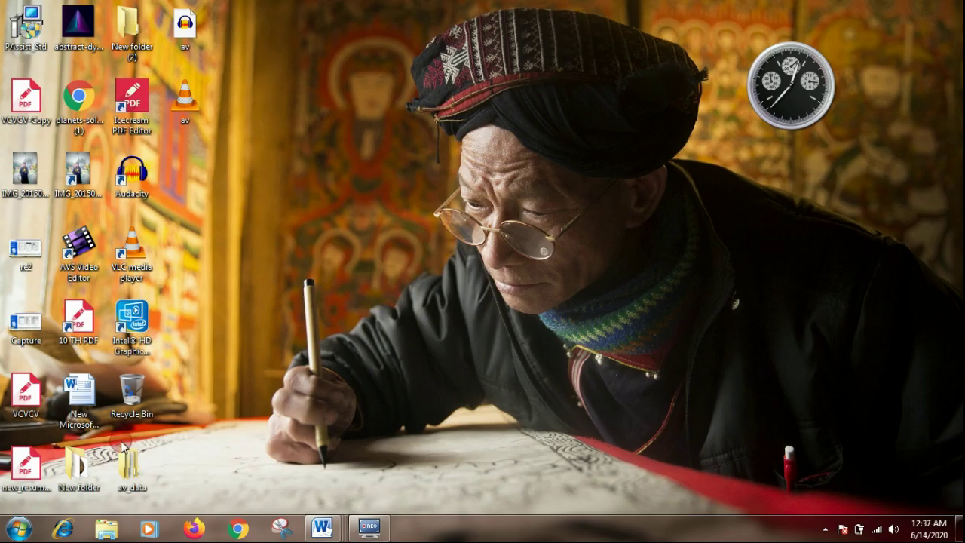
{"action": "left_click", "coordinate": [19, 530]}
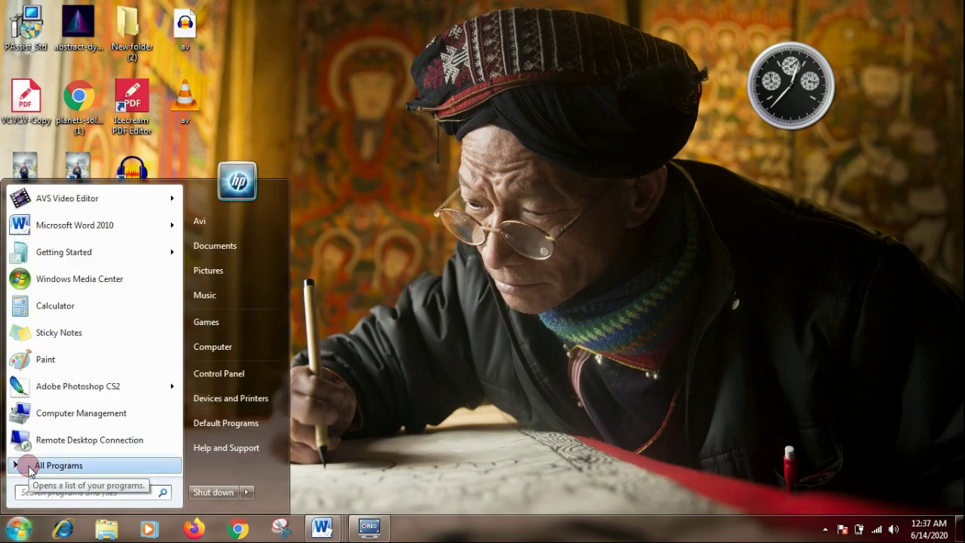
{"action": "left_click", "coordinate": [30, 465]}
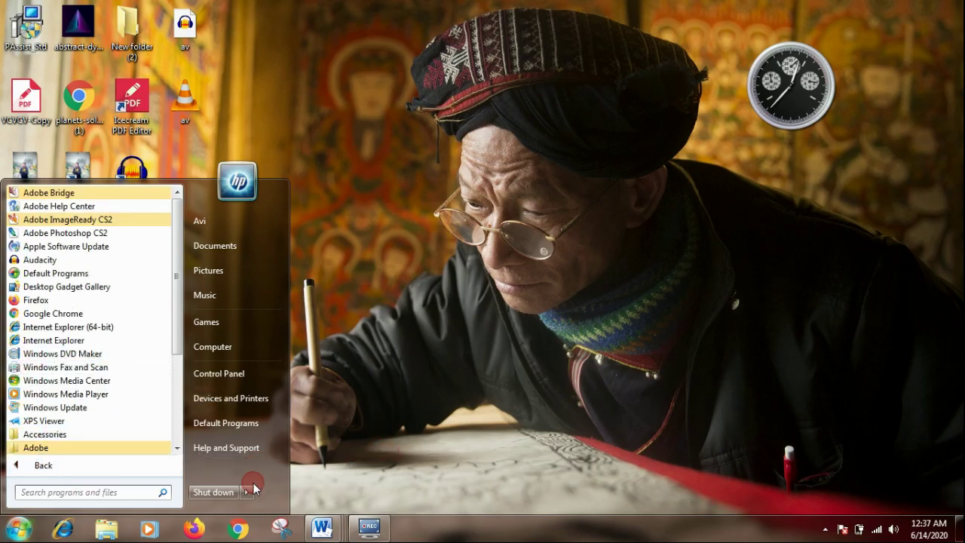
{"action": "left_click", "coordinate": [341, 475]}
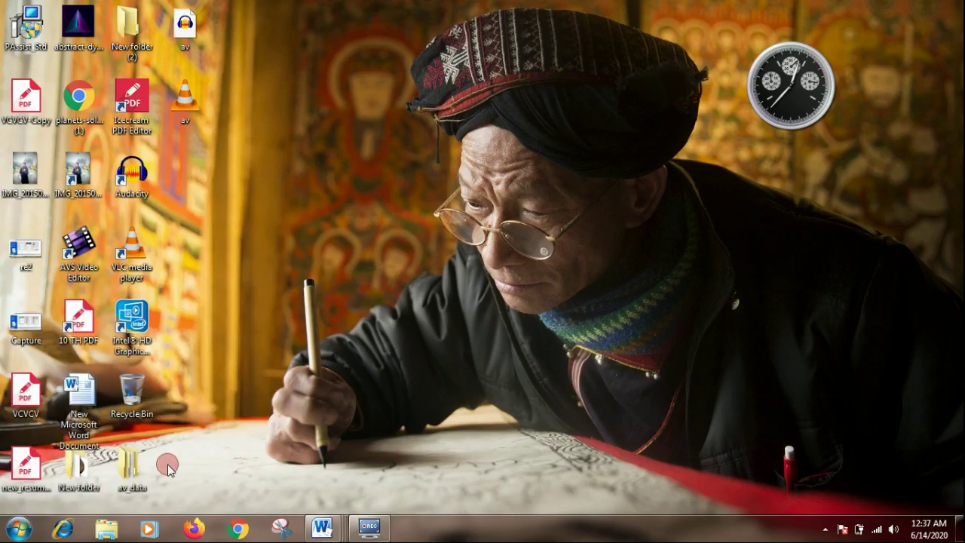
Step: Launch Microsoft Word 2010 from the Microsoft Office program group and maximize its blank document window
{"action": "left_click", "coordinate": [19, 528]}
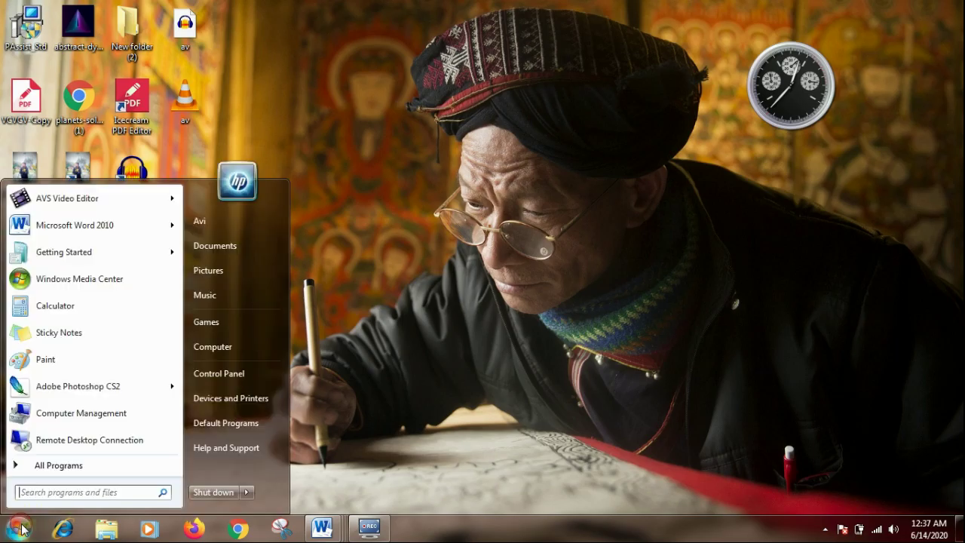
{"action": "mouse_move", "coordinate": [55, 229]}
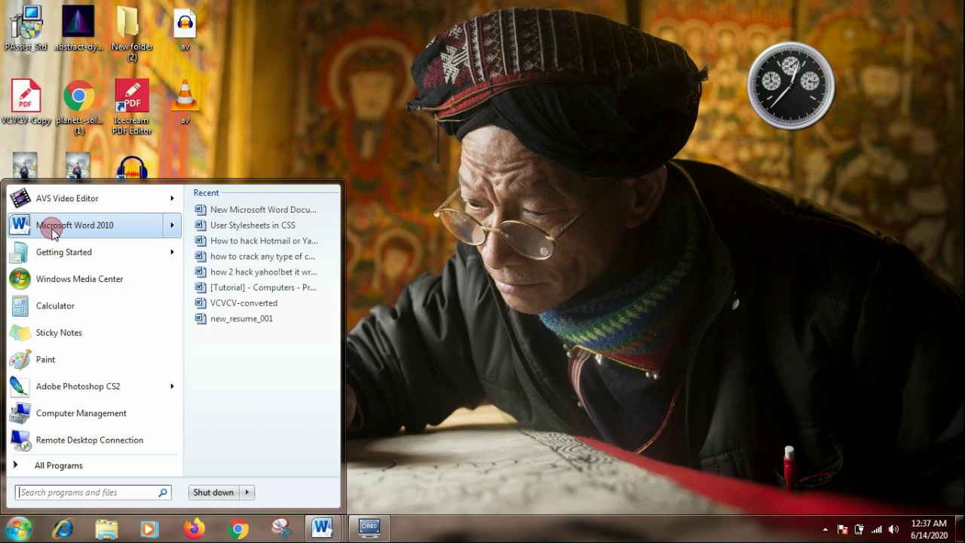
{"action": "left_click", "coordinate": [58, 466]}
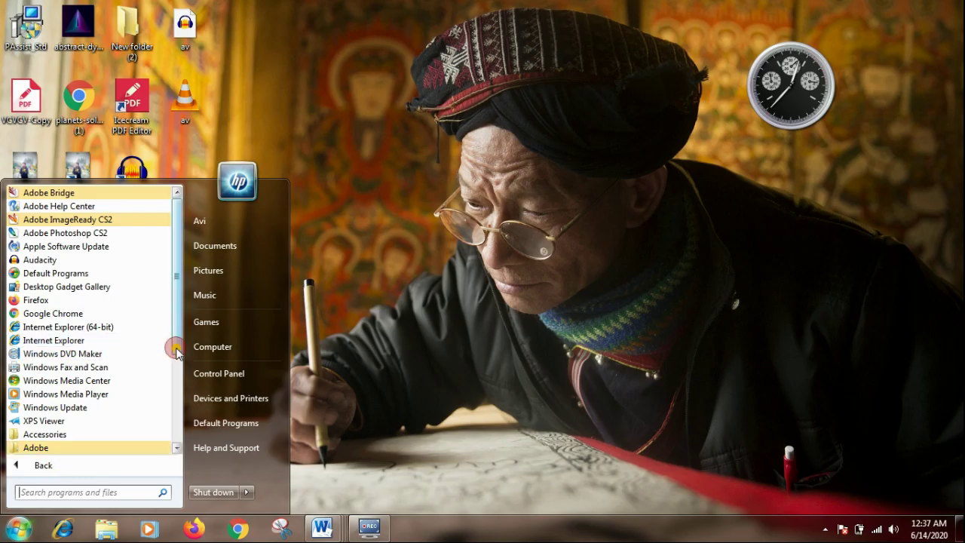
{"action": "scroll", "coordinate": [178, 368], "scroll_direction": "down", "scroll_amount": 2}
{"action": "scroll", "coordinate": [178, 368], "scroll_direction": "down", "scroll_amount": 3}
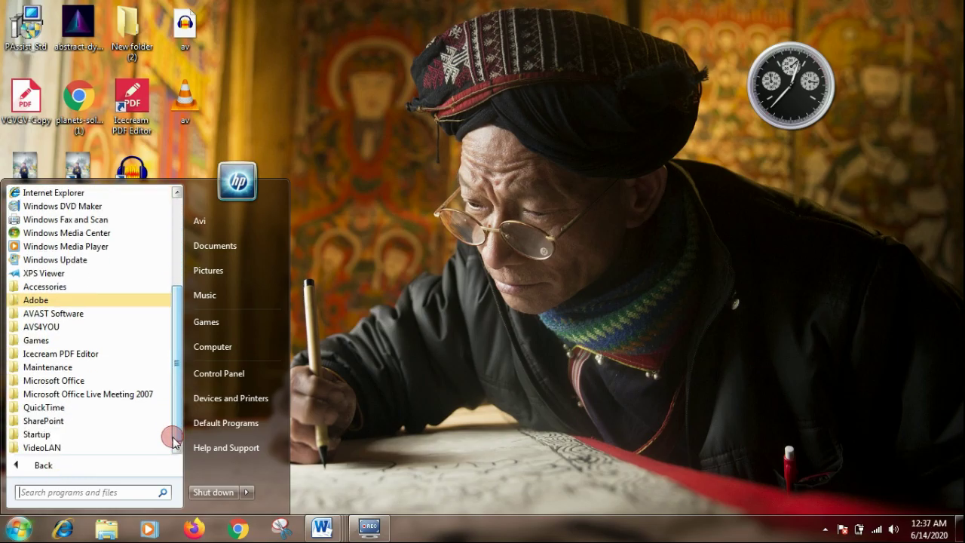
{"action": "left_click", "coordinate": [83, 382]}
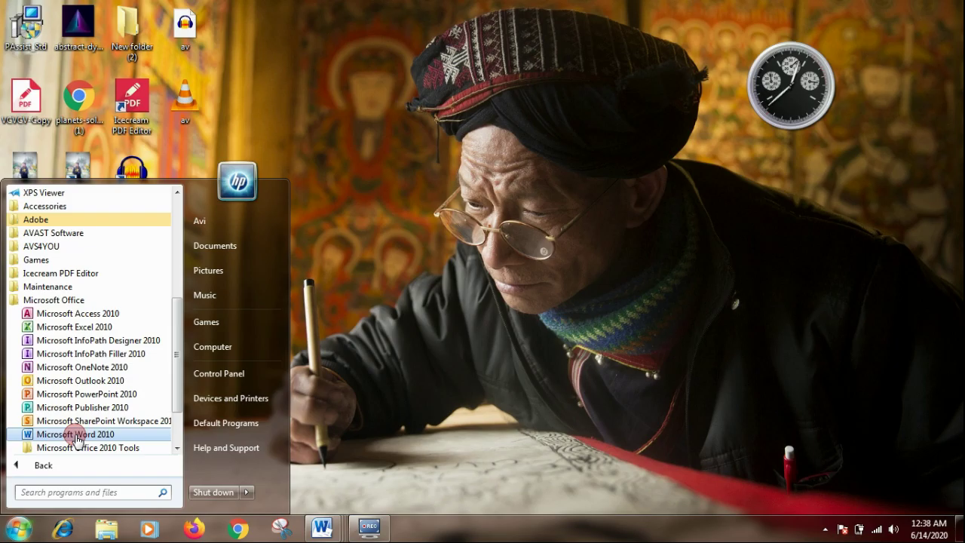
{"action": "left_click", "coordinate": [76, 435]}
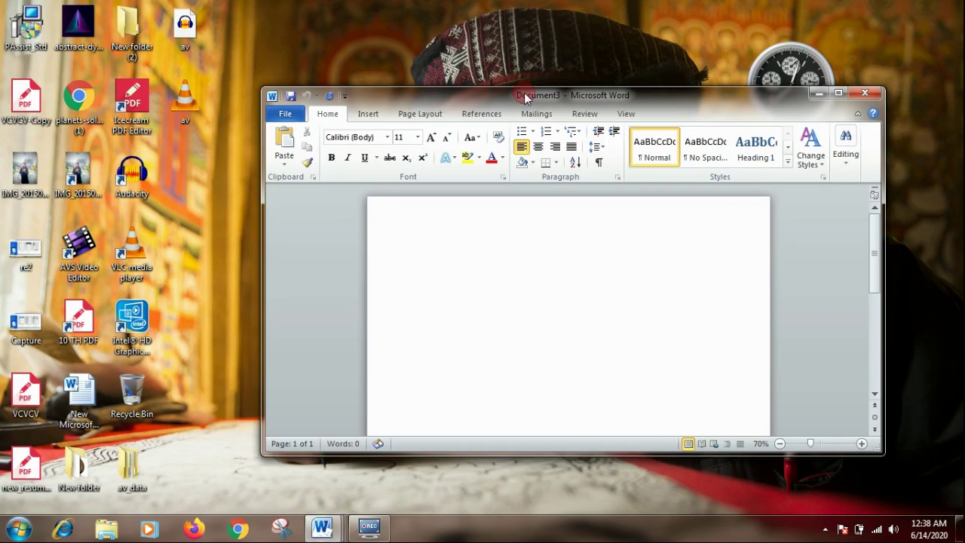
{"action": "left_click", "coordinate": [836, 95]}
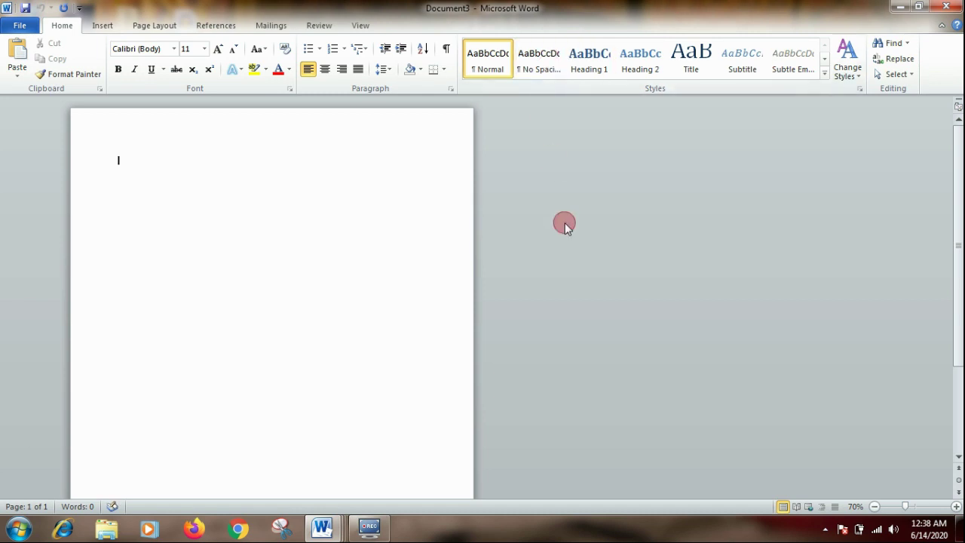
Step: Set the blank document's zoom to 100%, trying out higher zoom levels up to 130% on the way
{"action": "left_click", "coordinate": [916, 507]}
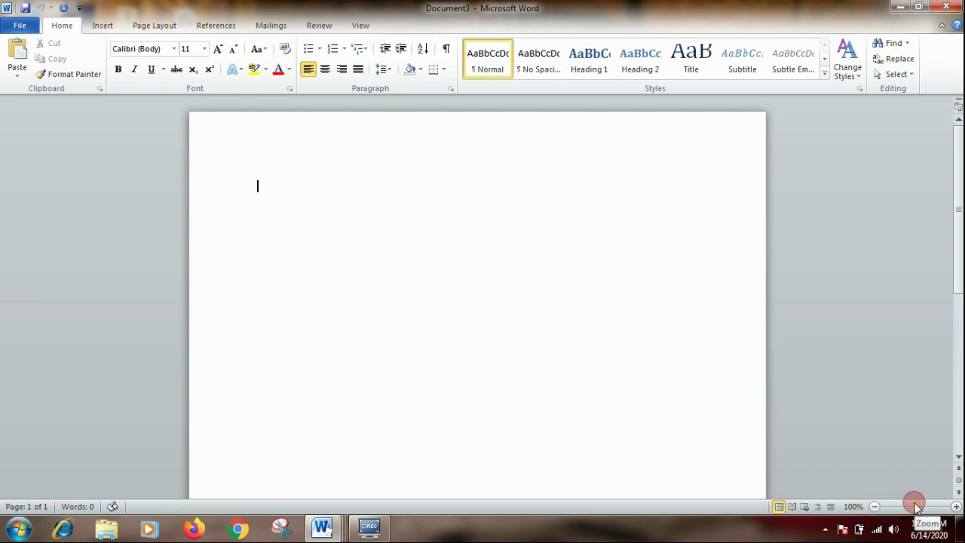
{"action": "left_click", "coordinate": [956, 507]}
{"action": "left_click", "coordinate": [956, 507]}
{"action": "left_click", "coordinate": [956, 507]}
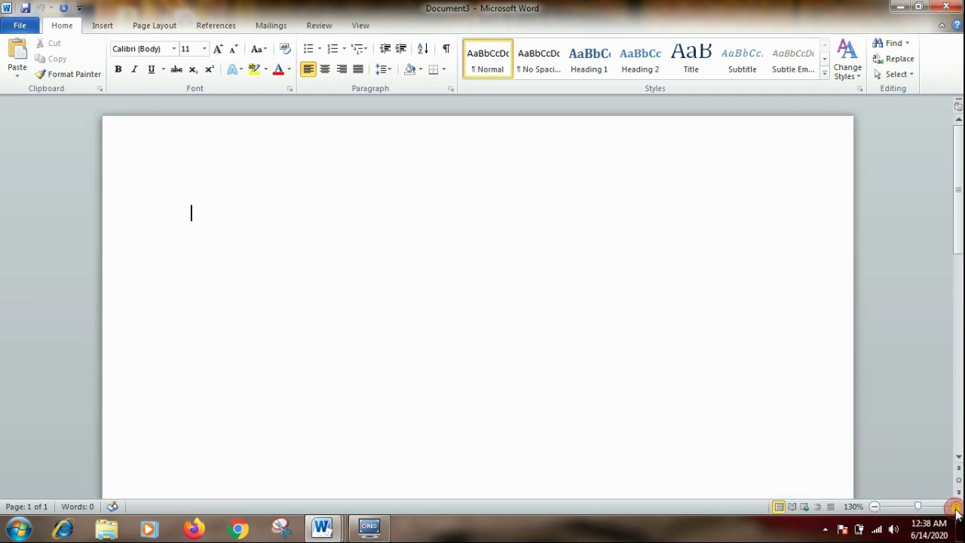
{"action": "left_click", "coordinate": [875, 507]}
{"action": "left_click", "coordinate": [874, 507]}
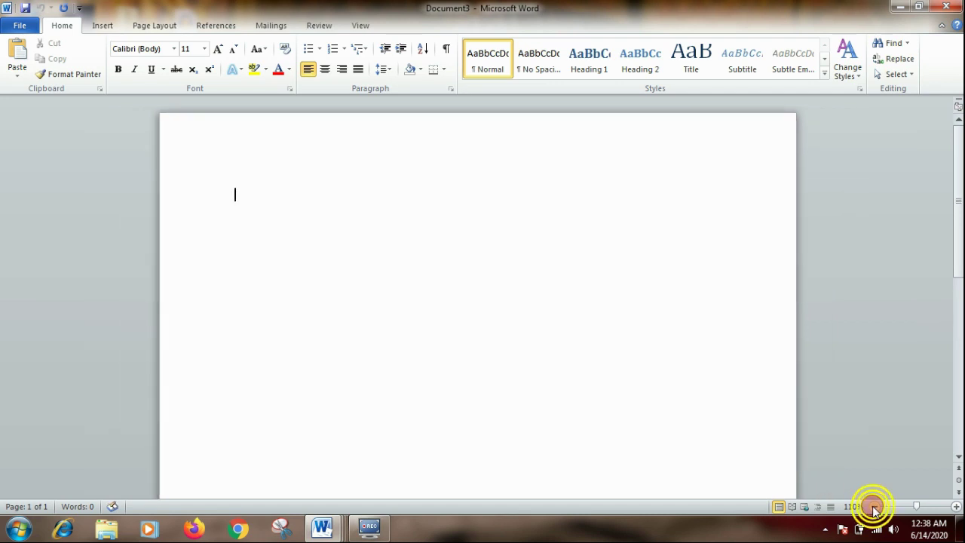
{"action": "left_click", "coordinate": [875, 507]}
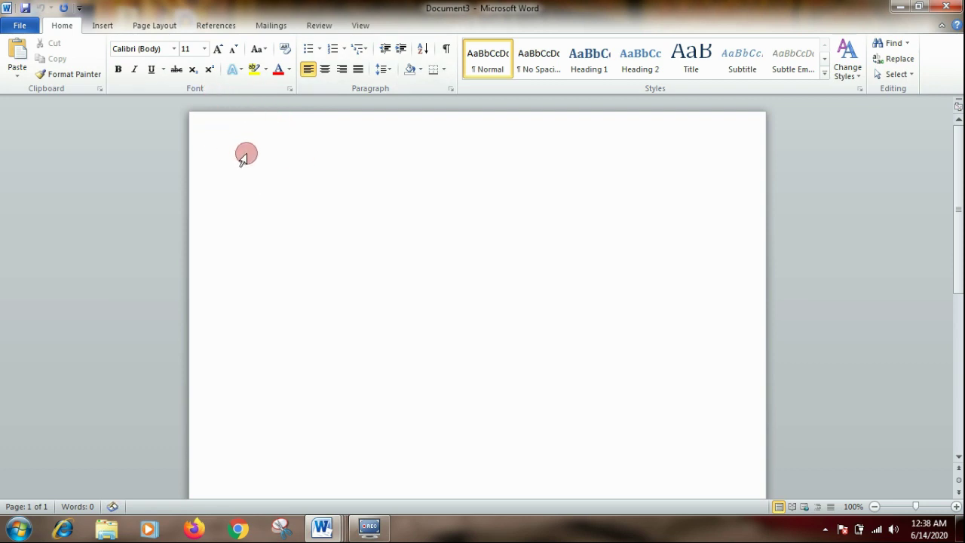
Step: Show the ruler in the document and return to the home commands
{"action": "left_click", "coordinate": [360, 26]}
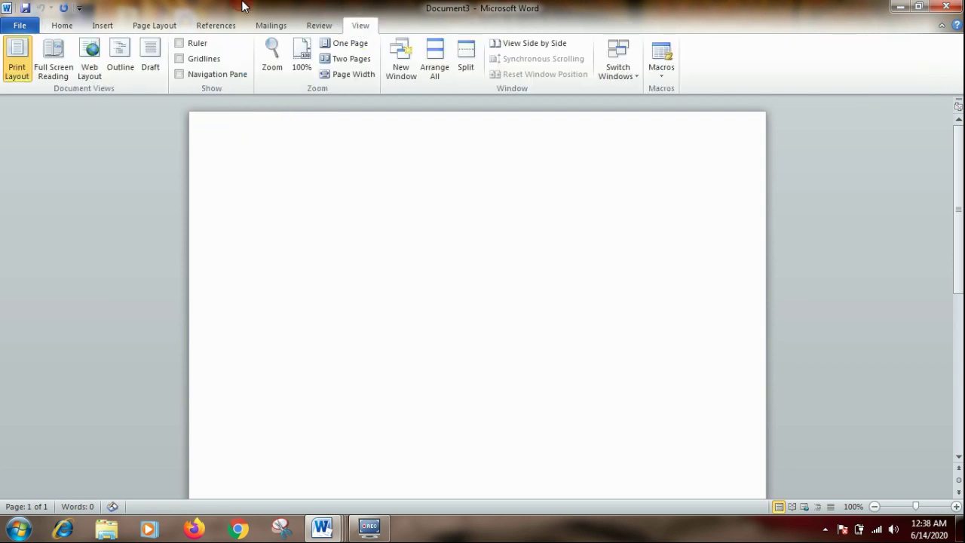
{"action": "left_click", "coordinate": [192, 43]}
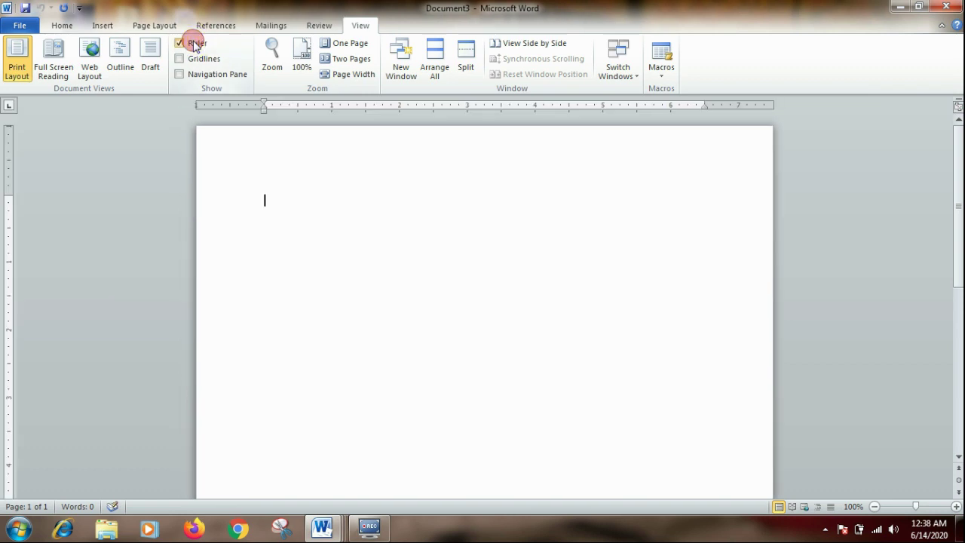
{"action": "left_click", "coordinate": [59, 26]}
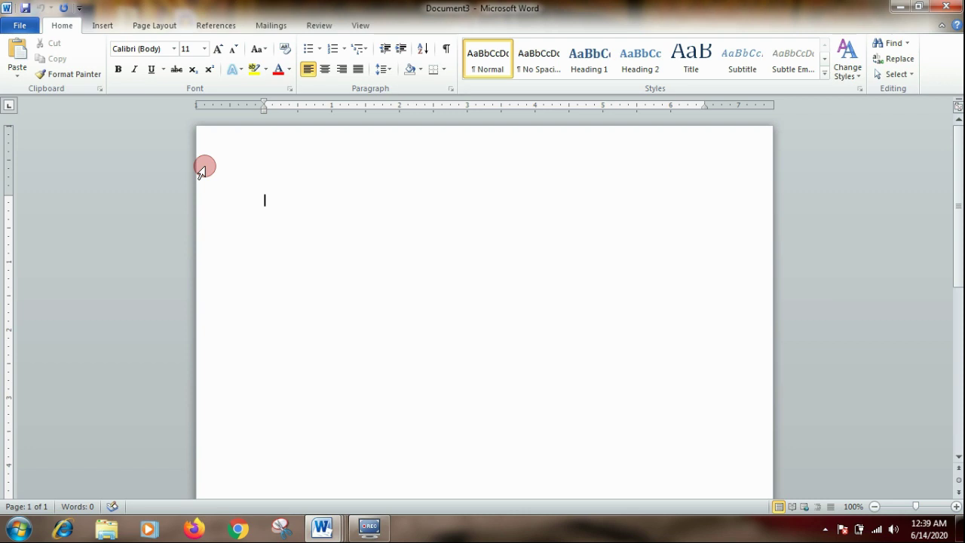
Step: Enter the letter's address lines "To", "The Manager" and "XYZ COMPANY" on separate lines, ending with a new line
{"action": "left_click", "coordinate": [324, 205]}
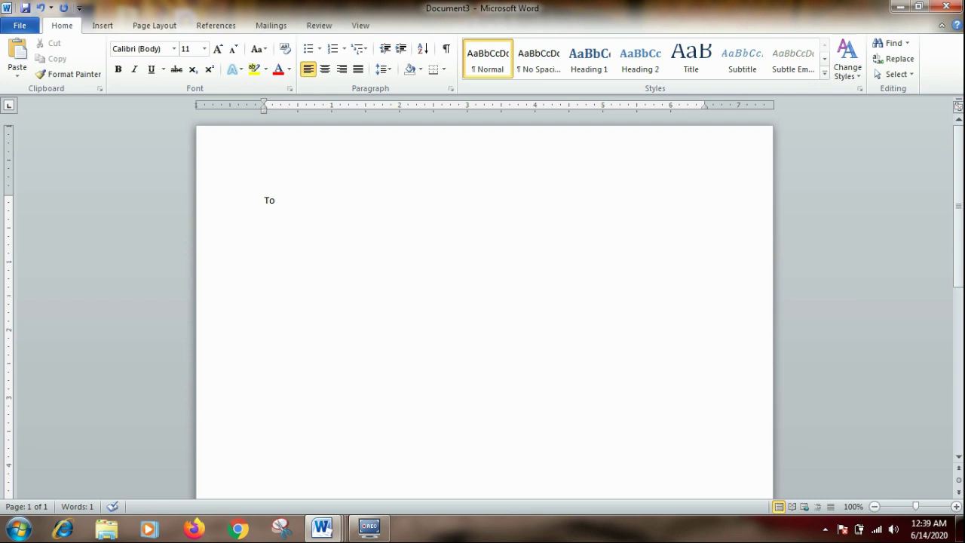
{"action": "type", "text": "he "}
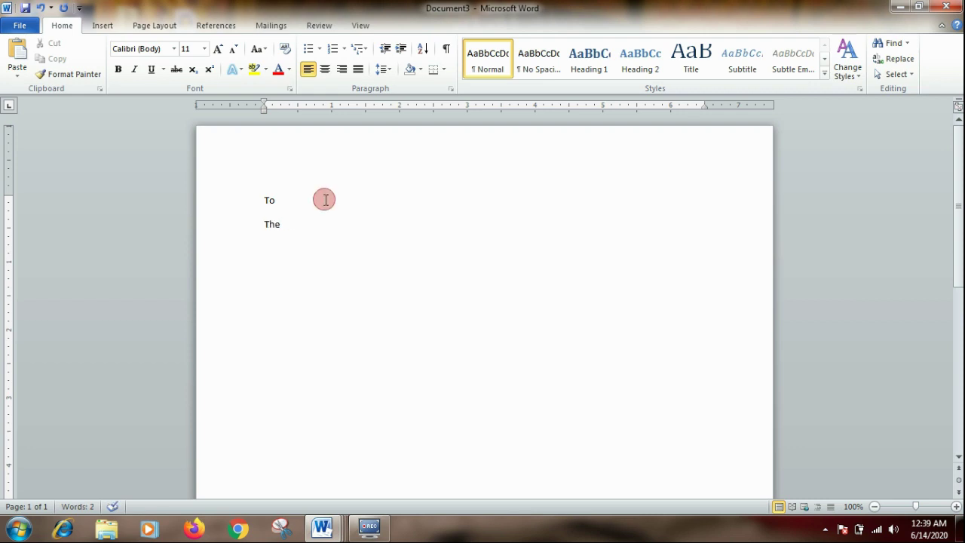
{"action": "type", "text": "Ma"}
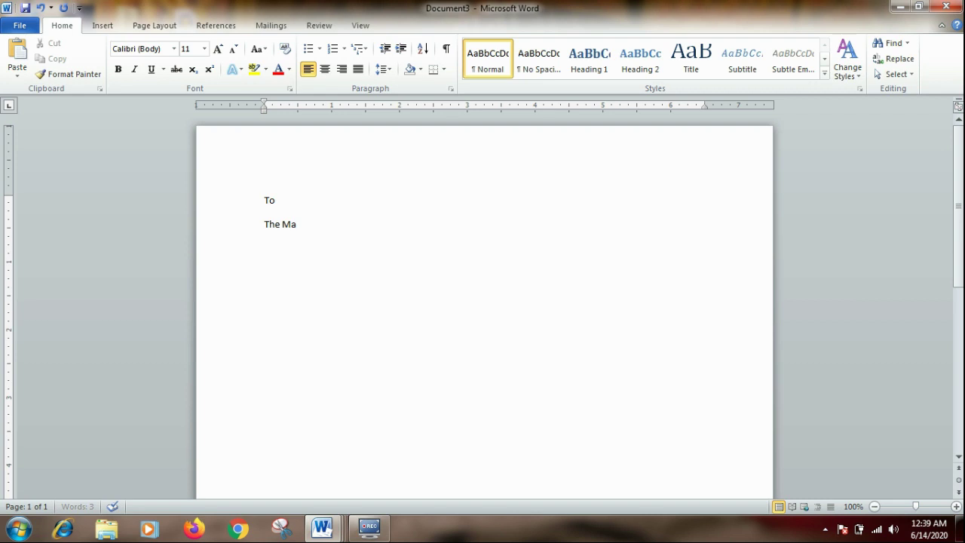
{"action": "type", "text": "nager"}
{"action": "key", "text": "Return"}
{"action": "type", "text": "XYZ COMPANY"}
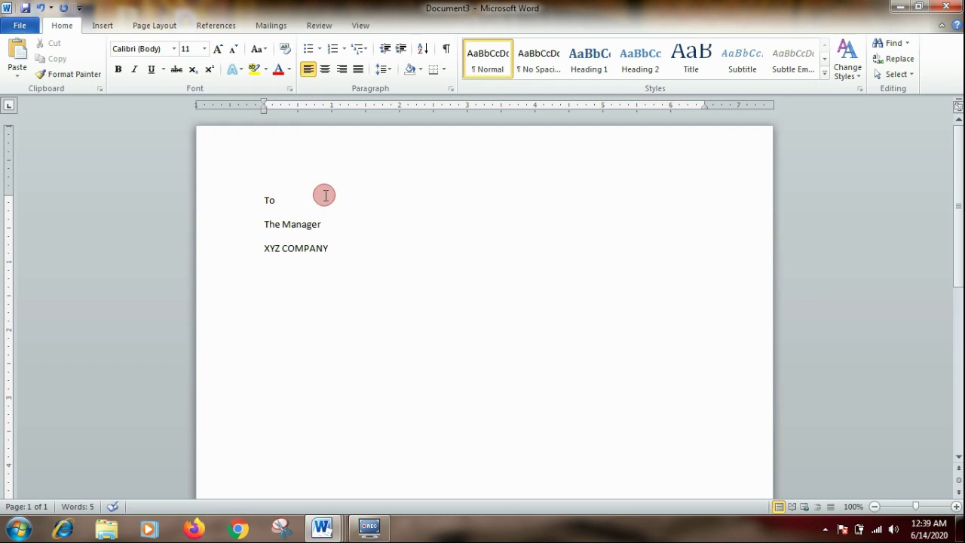
{"action": "key", "text": "Return"}
Step: Switch to the Sample Formal Resignation Letter document and copy its text from the heading through the "You" signature line
{"action": "mouse_move", "coordinate": [336, 528]}
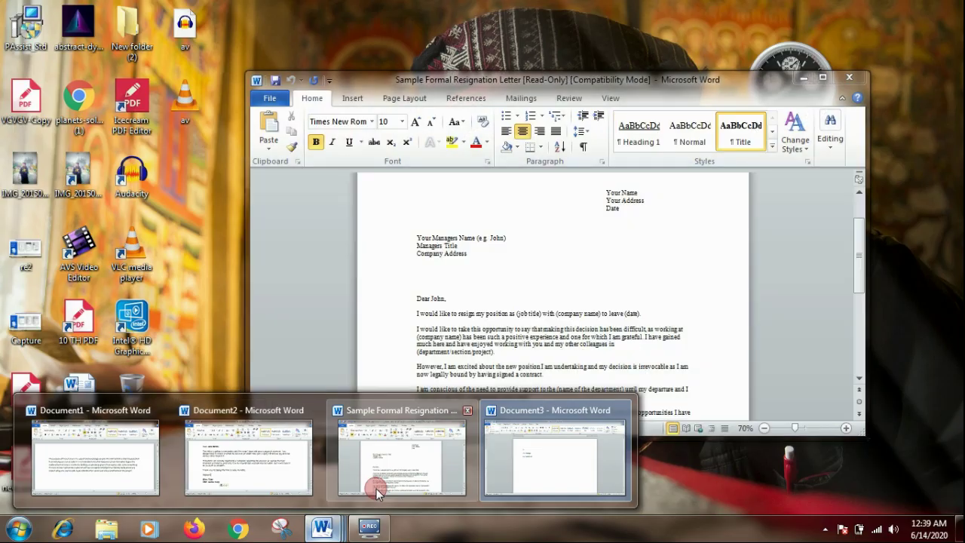
{"action": "left_click", "coordinate": [377, 492]}
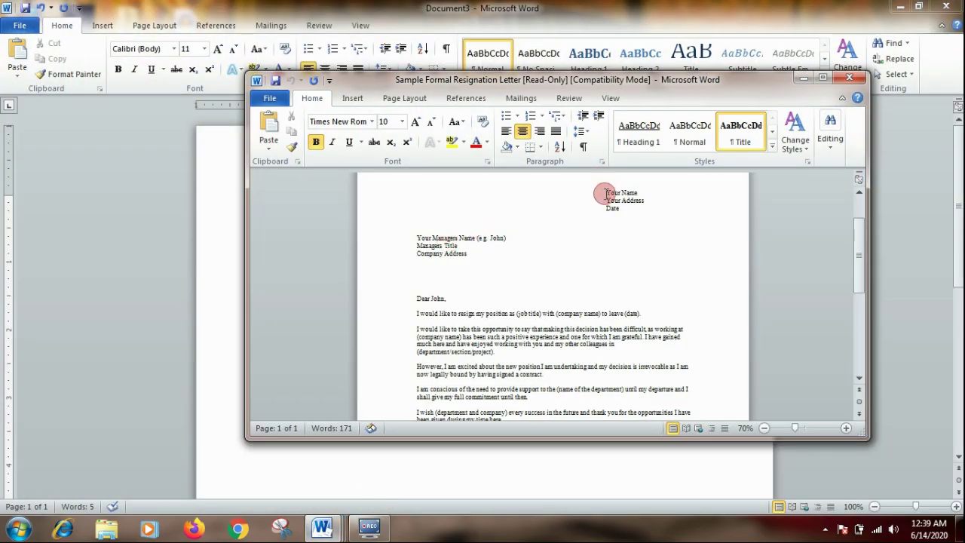
{"action": "left_click_drag", "start_coordinate": [606, 193], "coordinate": [648, 399]}
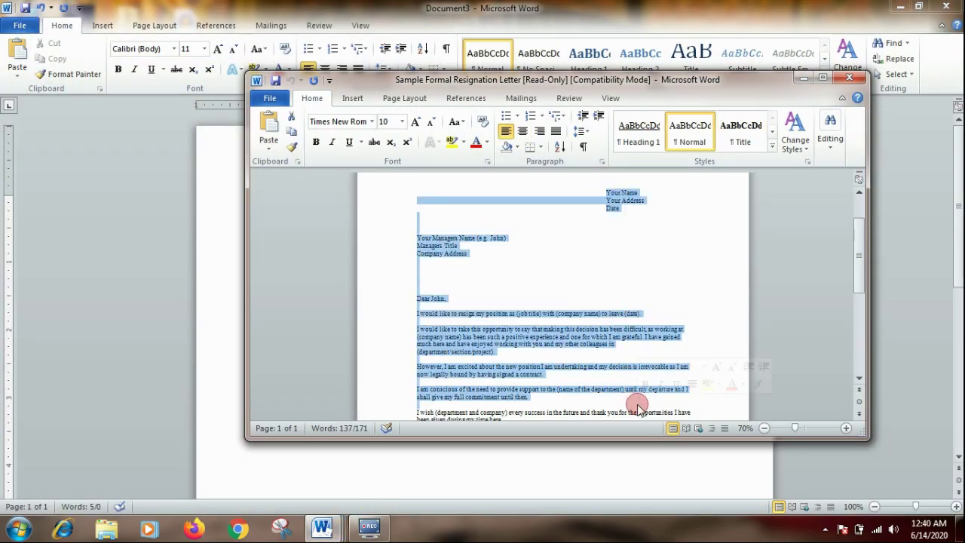
{"action": "left_click_drag", "start_coordinate": [862, 280], "coordinate": [863, 321]}
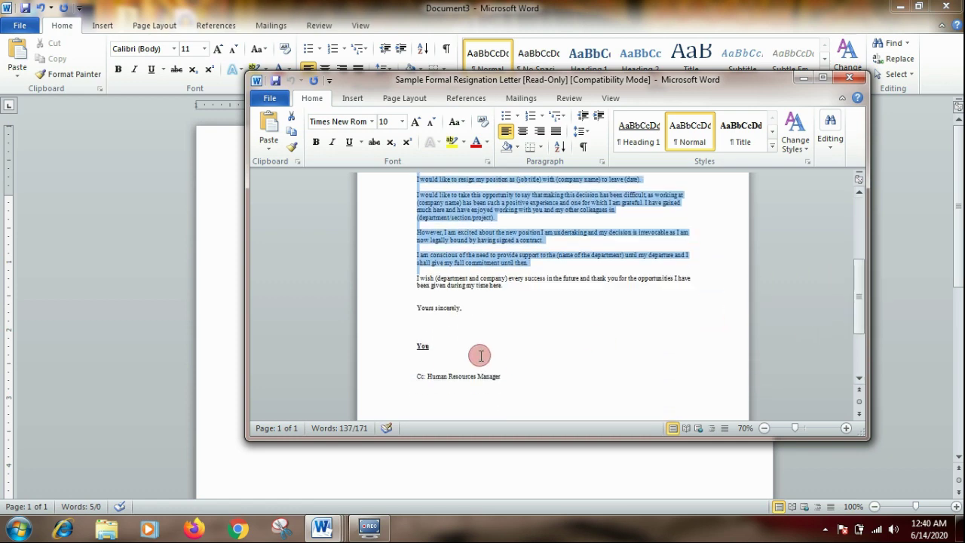
{"action": "left_click_drag", "start_coordinate": [441, 346], "coordinate": [398, 136]}
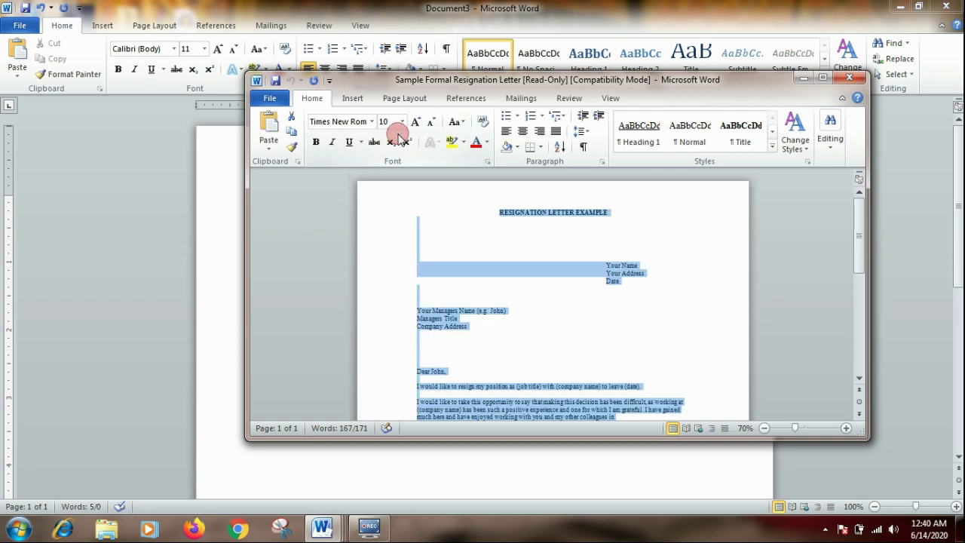
{"action": "left_click_drag", "start_coordinate": [398, 136], "coordinate": [399, 135]}
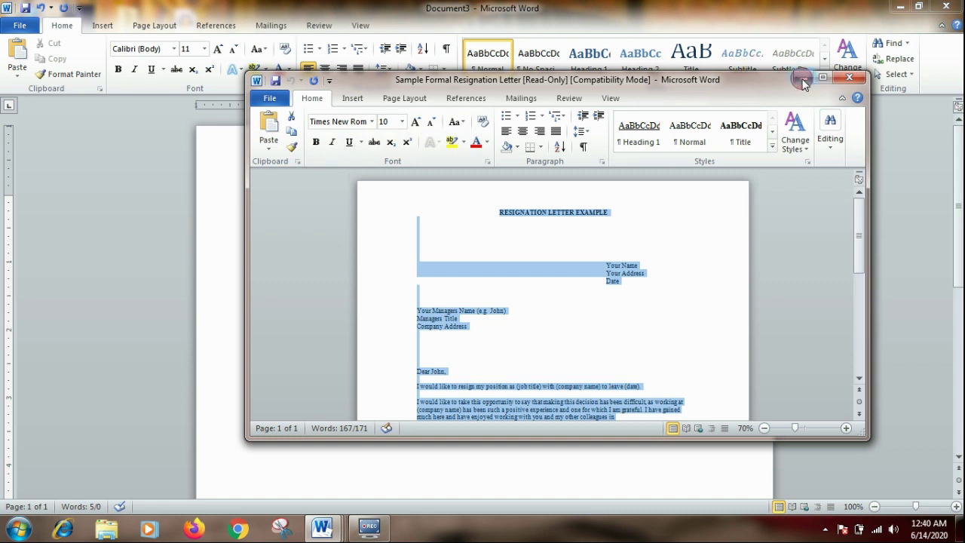
{"action": "right_click", "coordinate": [513, 269]}
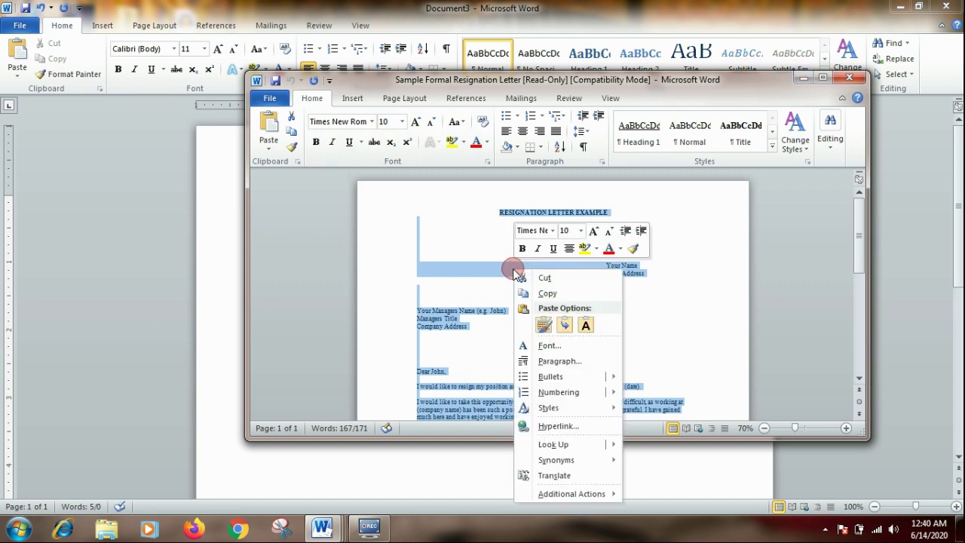
{"action": "left_click", "coordinate": [541, 294]}
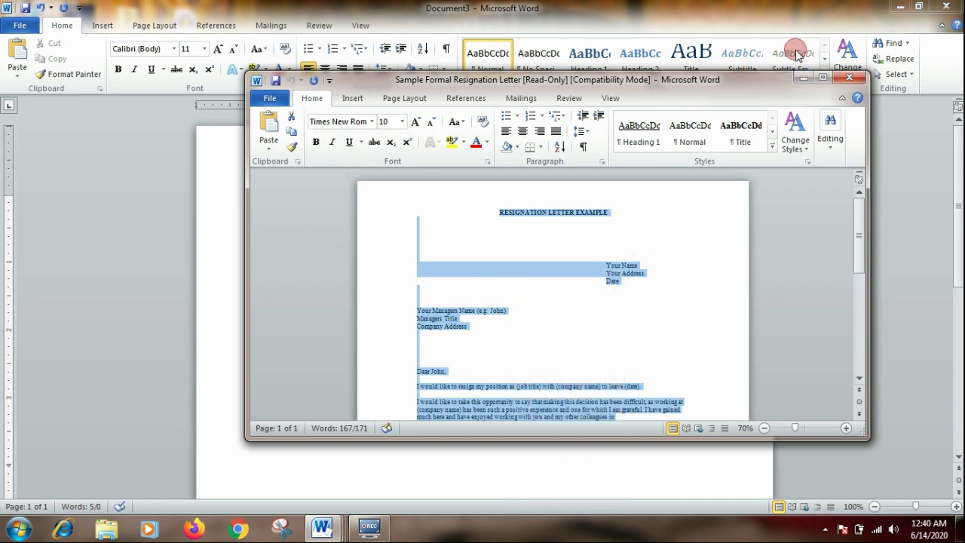
Step: Minimize the sample letter and paste the copied text below "XYZ COMPANY" in Document3, keeping its source formatting
{"action": "left_click", "coordinate": [802, 78]}
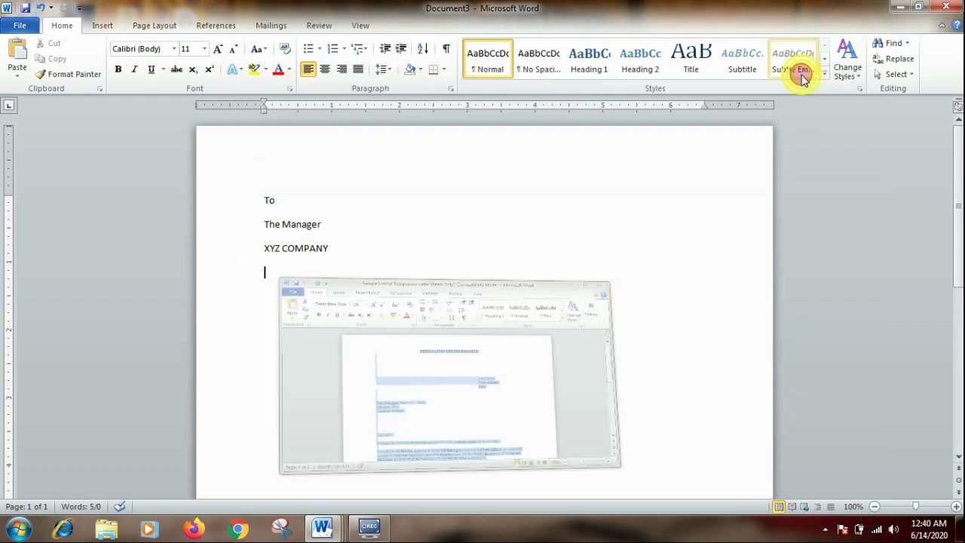
{"action": "right_click", "coordinate": [340, 273]}
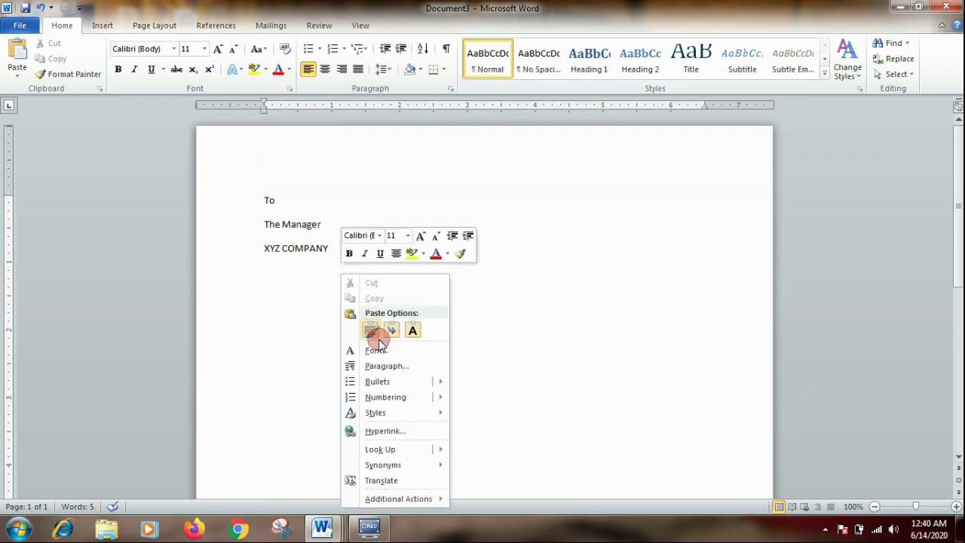
{"action": "left_click", "coordinate": [373, 330]}
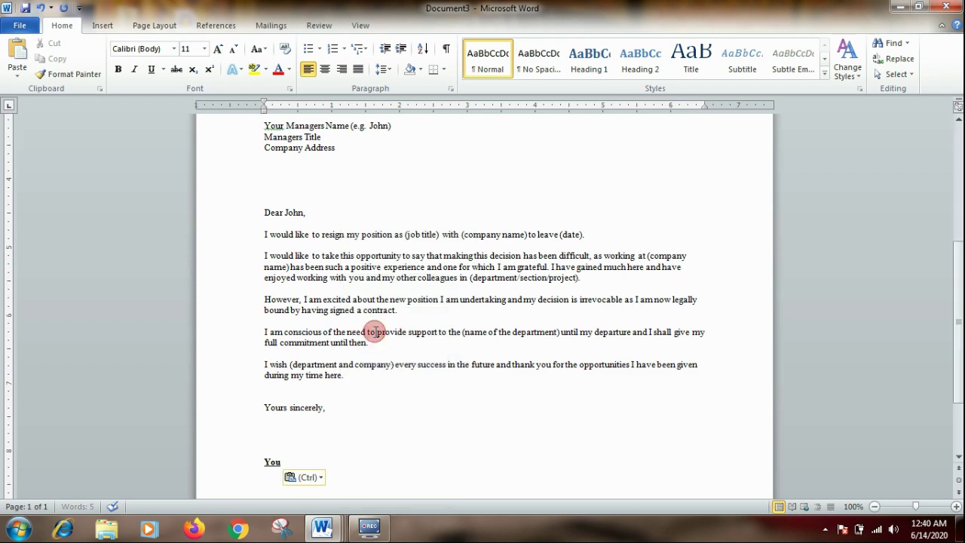
Step: Move the "RESIGNATION LETTER EXAMPLE" heading from below "XYZ COMPANY" to a new first line above "To"
{"action": "left_click_drag", "start_coordinate": [959, 322], "coordinate": [958, 128]}
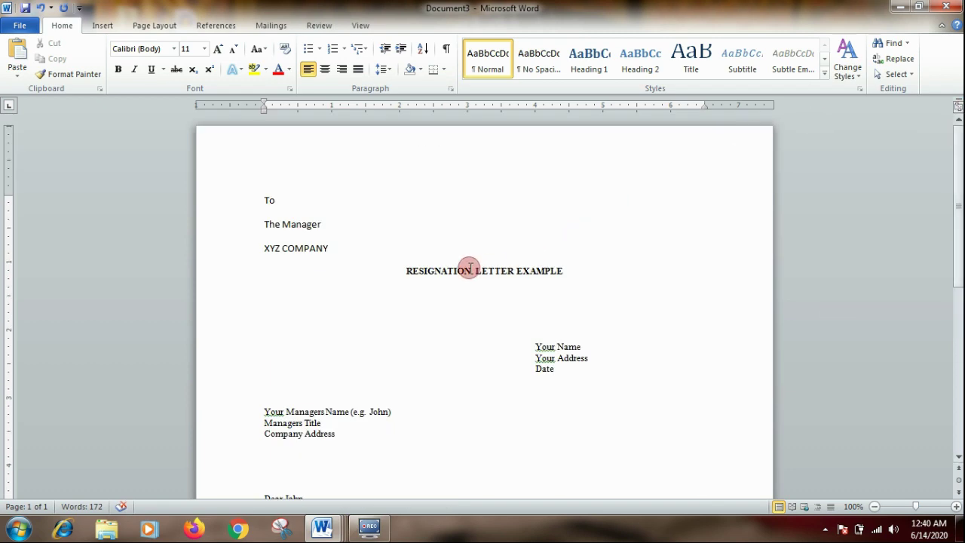
{"action": "left_click", "coordinate": [404, 272]}
{"action": "left_click_drag", "start_coordinate": [404, 272], "coordinate": [596, 273]}
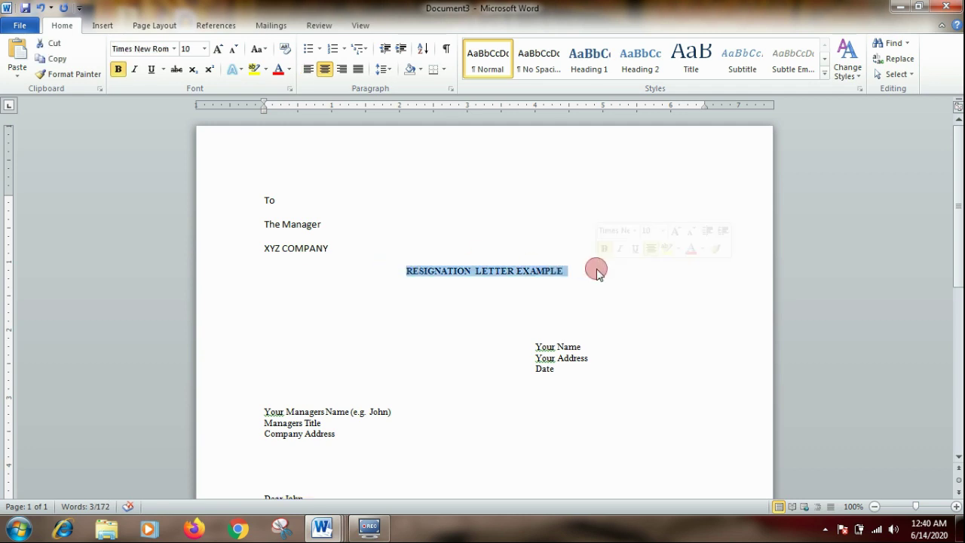
{"action": "key", "text": "Delete"}
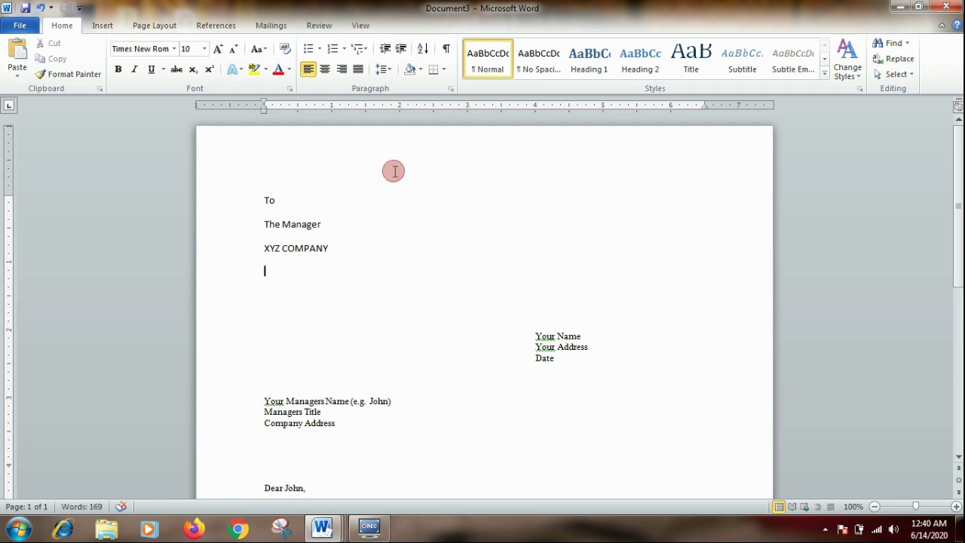
{"action": "left_click", "coordinate": [261, 199]}
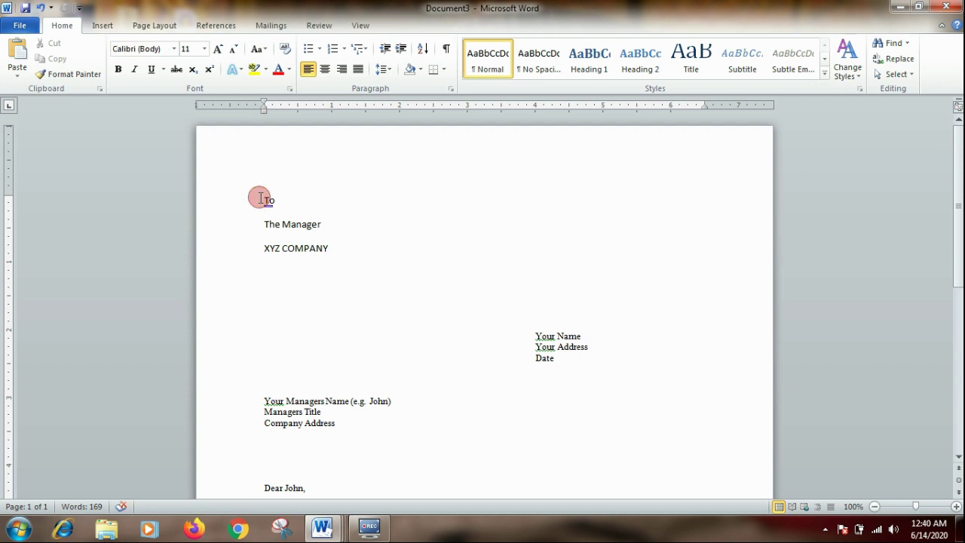
{"action": "key", "text": "Return"}
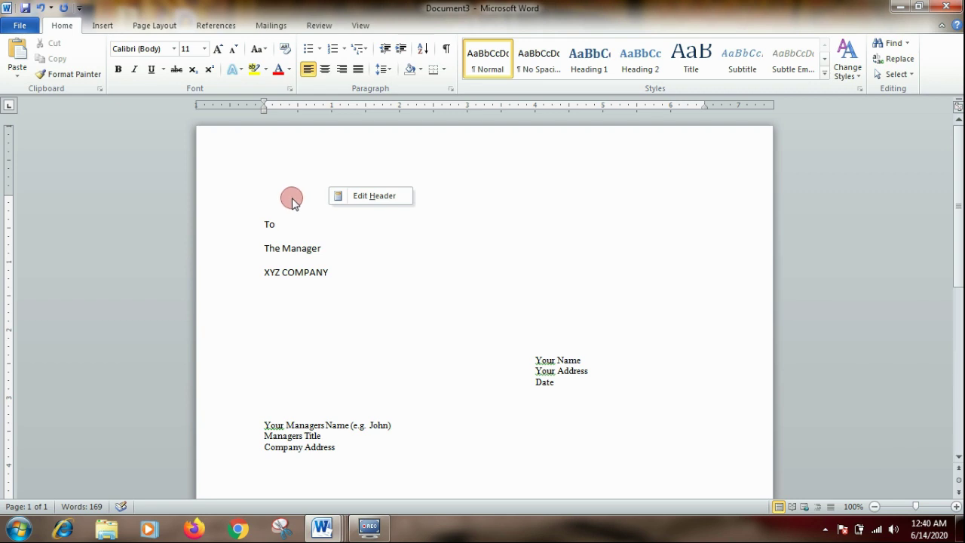
{"action": "left_click", "coordinate": [278, 211]}
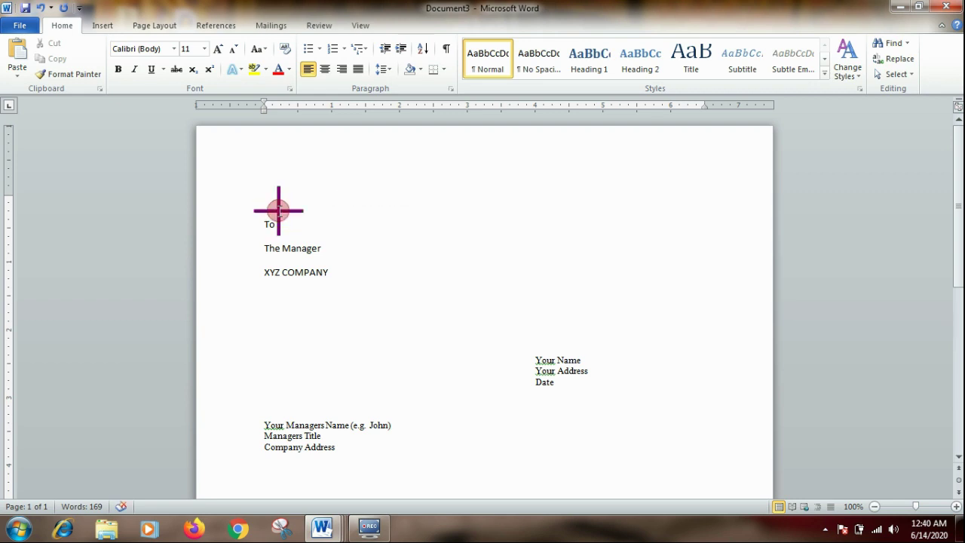
{"action": "right_click", "coordinate": [278, 211]}
{"action": "left_click", "coordinate": [286, 266]}
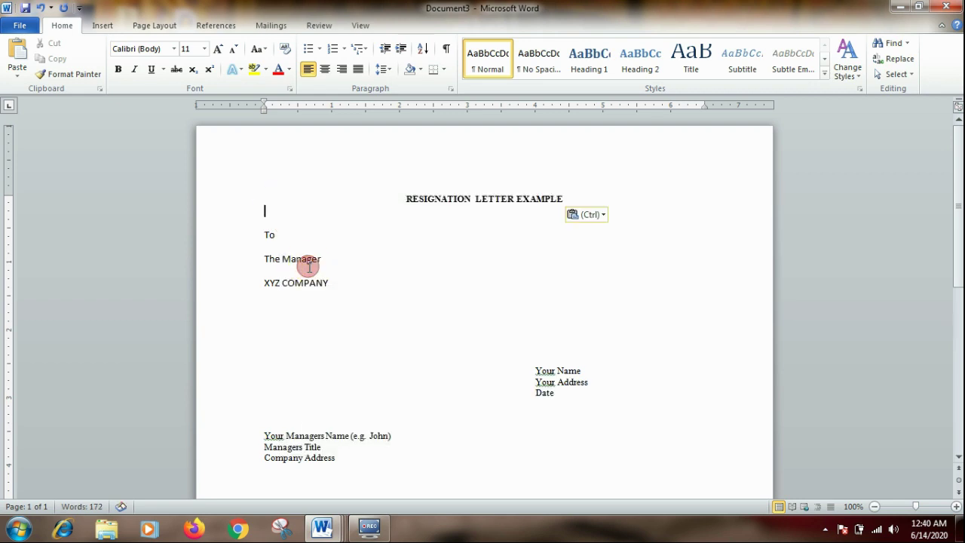
Step: Left-align the "RESIGNATION LETTER EXAMPLE" heading at the start of the letter
{"action": "left_click", "coordinate": [459, 267]}
{"action": "left_click", "coordinate": [405, 199]}
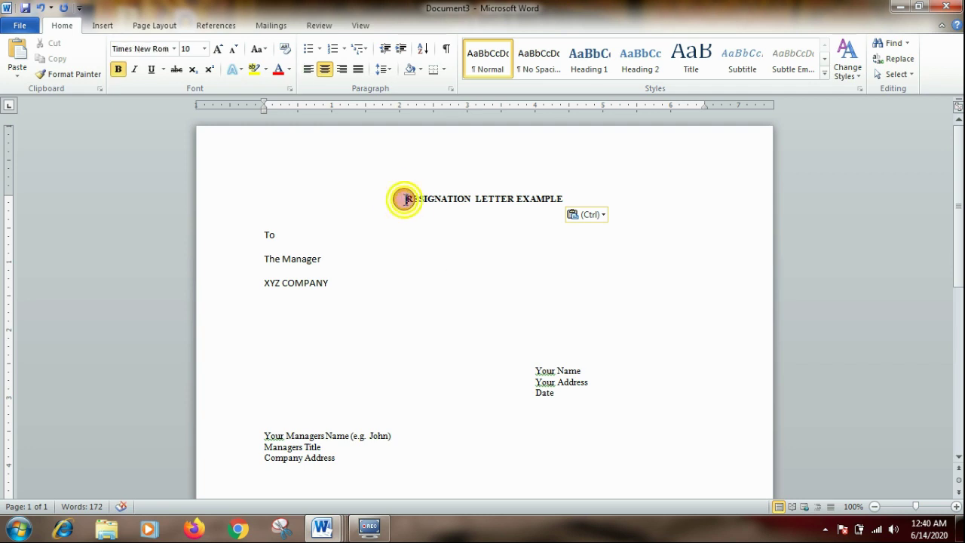
{"action": "left_click", "coordinate": [309, 68]}
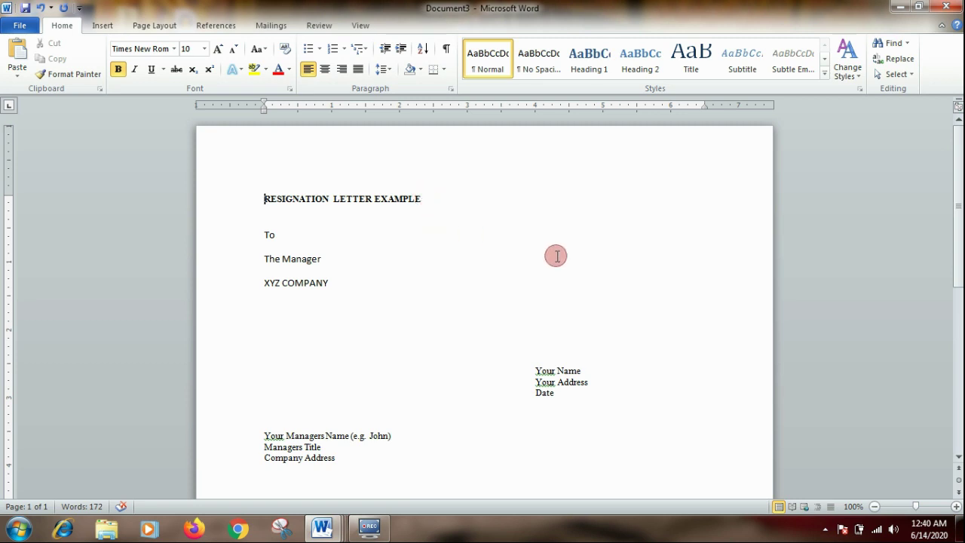
Step: Delete three blank lines between "XYZ COMPANY" and the "Your Name" sender block
{"action": "mouse_move", "coordinate": [956, 192]}
{"action": "left_mouse_down"}
{"action": "mouse_move", "coordinate": [959, 425]}
{"action": "mouse_move", "coordinate": [953, 181]}
{"action": "left_mouse_up"}
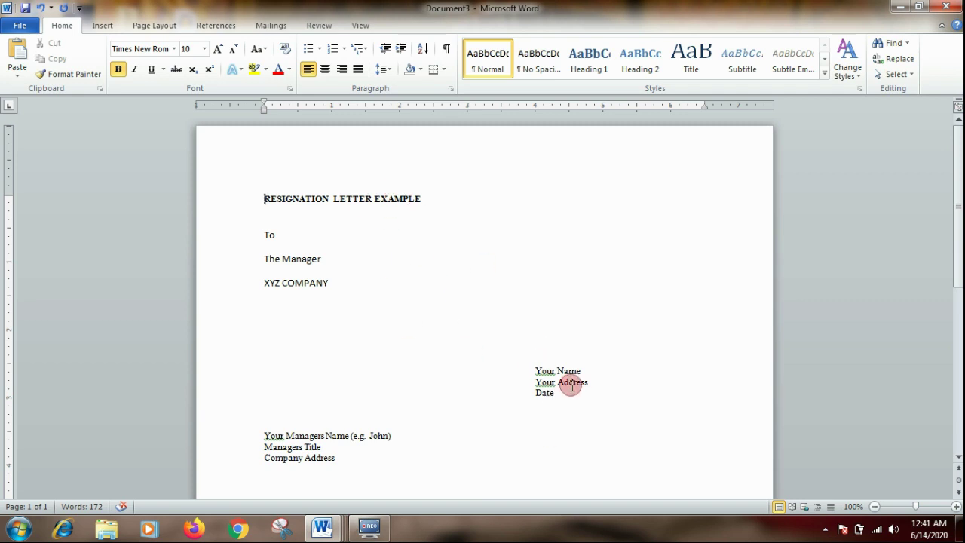
{"action": "left_click", "coordinate": [502, 328]}
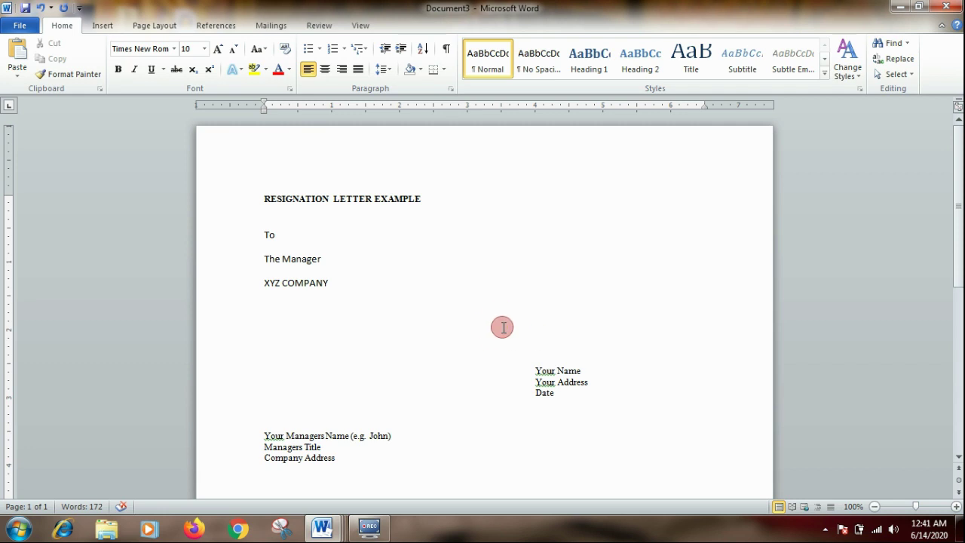
{"action": "key", "text": "Delete"}
{"action": "key", "text": "Delete"}
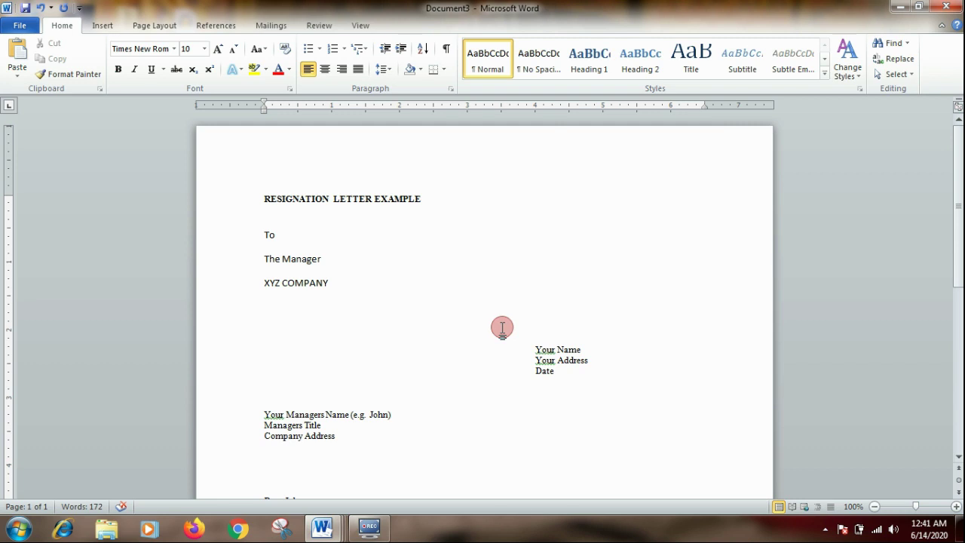
{"action": "key", "text": "Delete"}
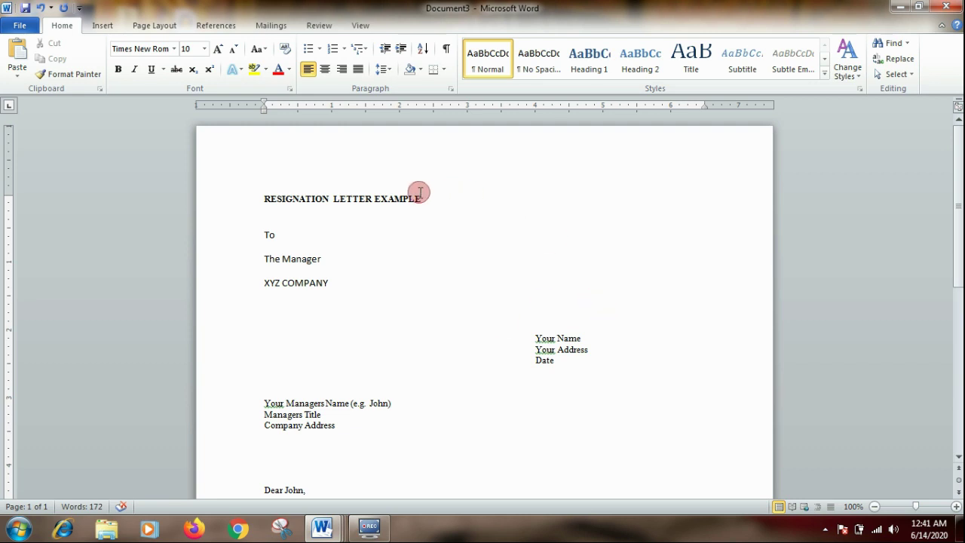
Step: Delete the "RESIGNATION LETTER EXAMPLE" heading and the blank line beneath it so the letter starts with "To"
{"action": "left_click_drag", "start_coordinate": [263, 198], "coordinate": [394, 206]}
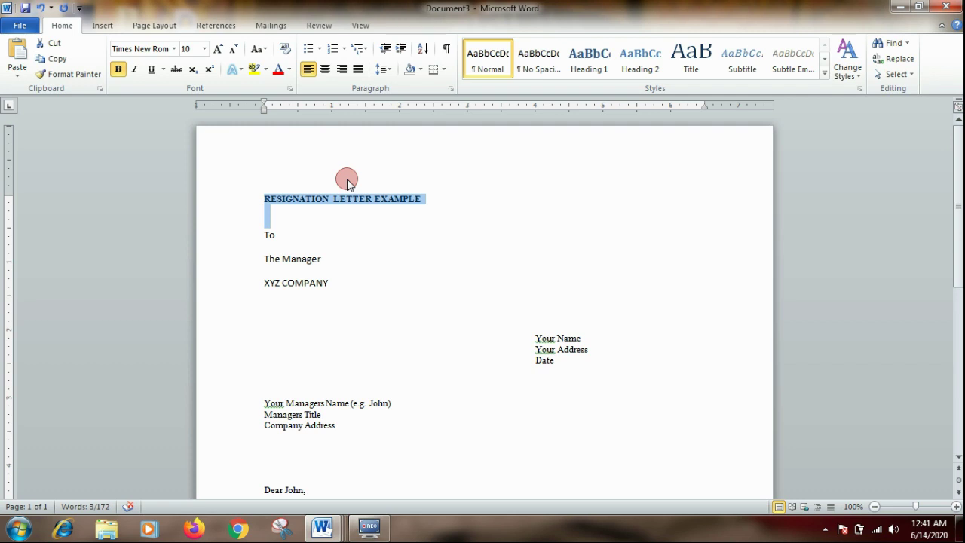
{"action": "key", "text": "Delete"}
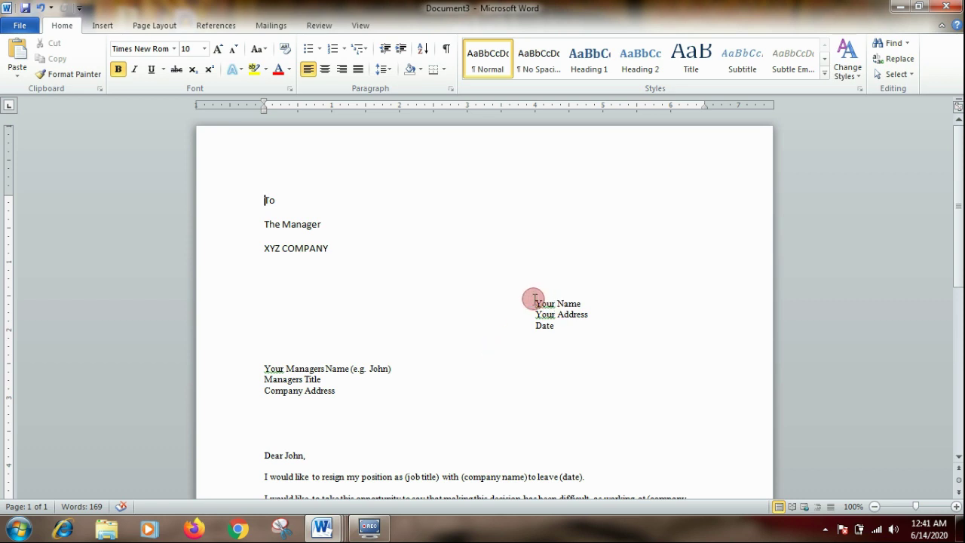
{"action": "left_click_drag", "start_coordinate": [348, 369], "coordinate": [245, 377]}
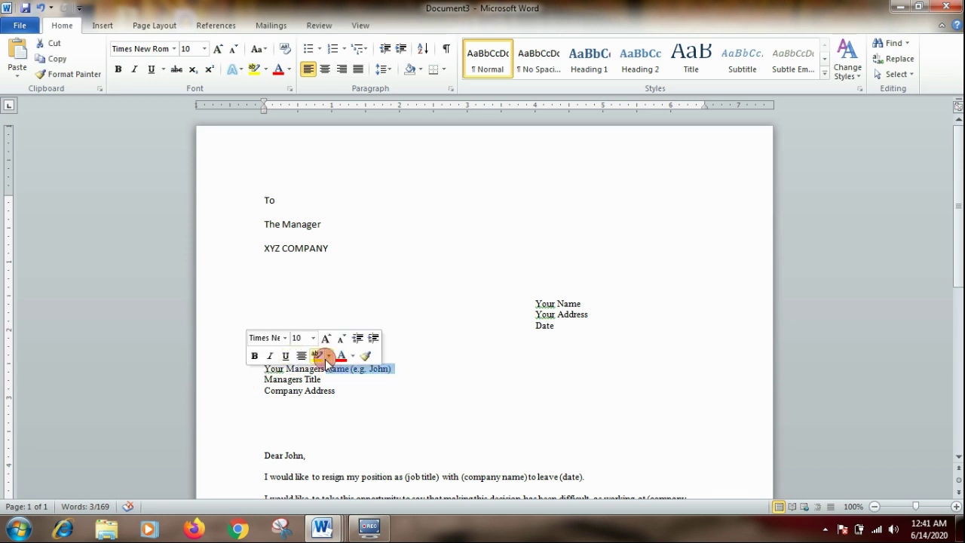
{"action": "left_click", "coordinate": [334, 410]}
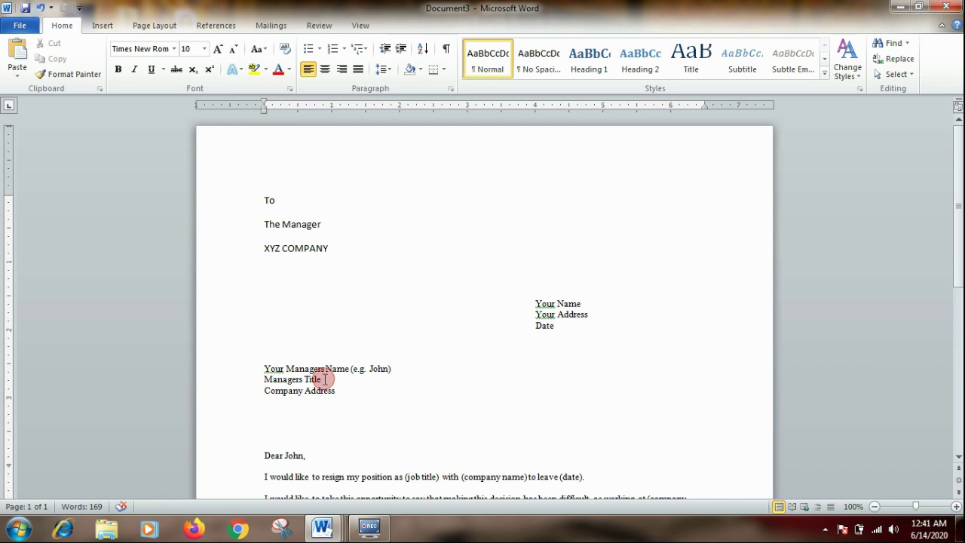
Step: Add the line "Delhi" below "XYZ COMPANY" in the recipient's address
{"action": "left_click", "coordinate": [334, 252]}
{"action": "key", "text": "Return"}
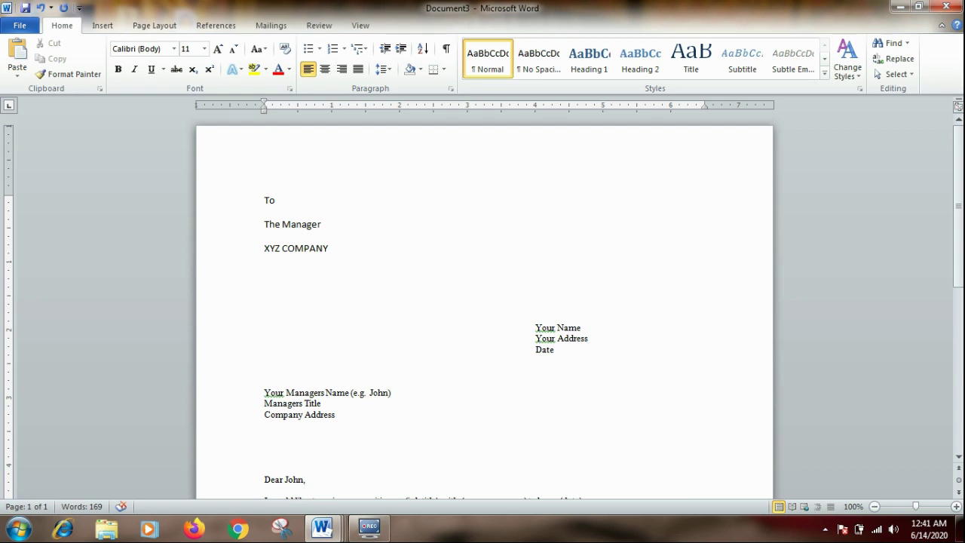
{"action": "type", "text": "Delh"}
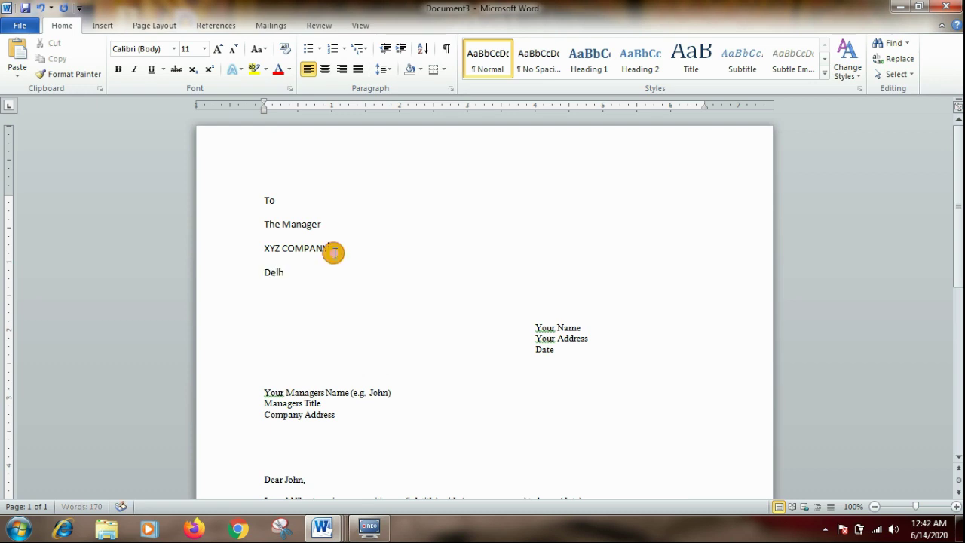
{"action": "left_click", "coordinate": [334, 249]}
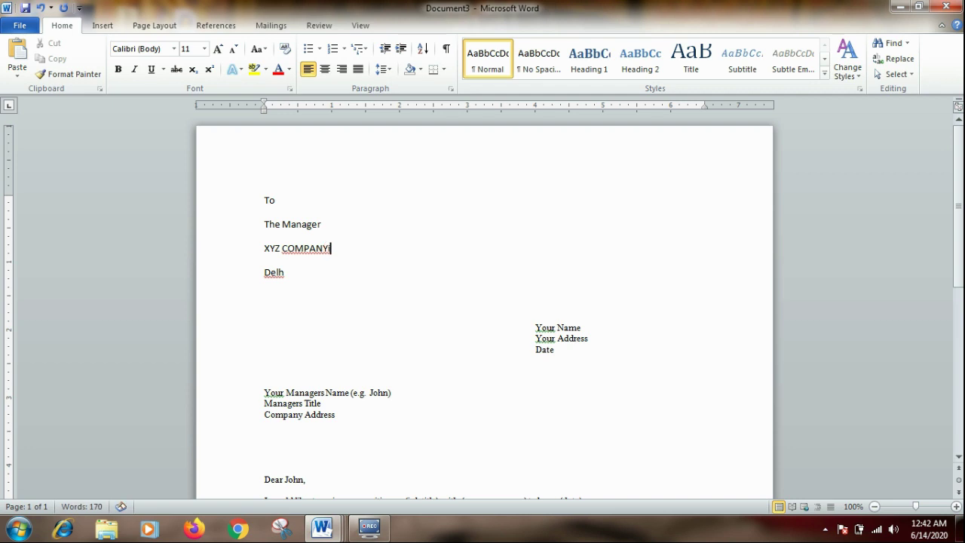
{"action": "type", "text": "i"}
{"action": "key", "text": "BackSpace"}
{"action": "left_click", "coordinate": [303, 264]}
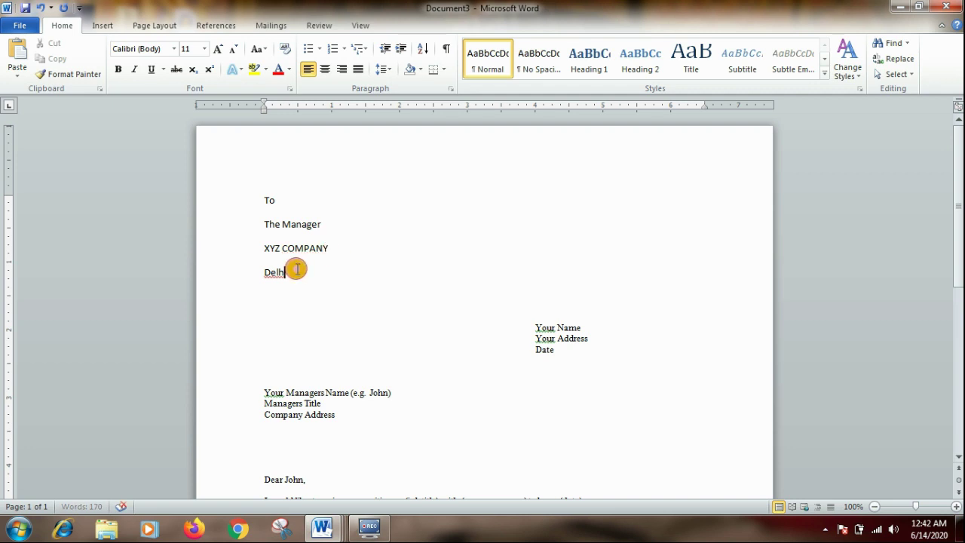
{"action": "type", "text": "i"}
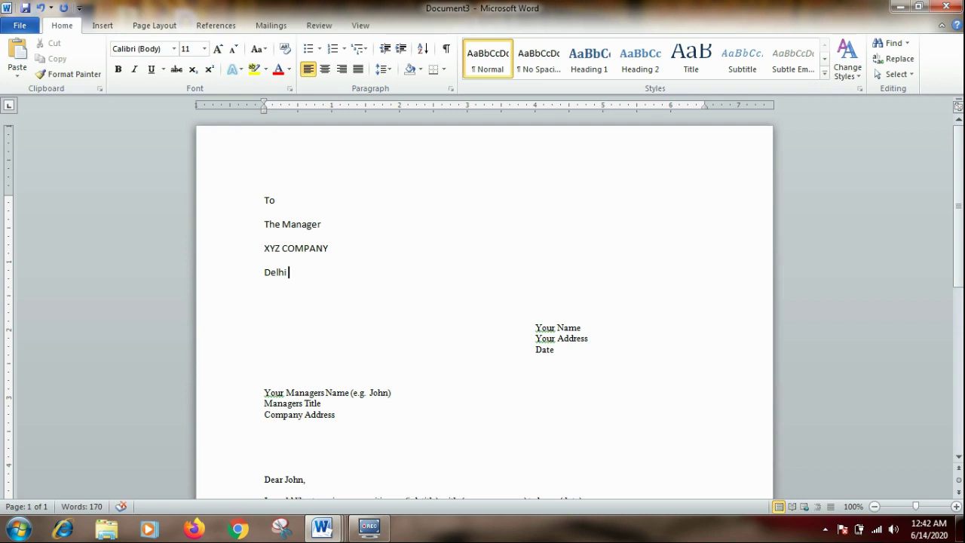
Step: Insert "Rampuri," before "Delhi" in the last line of the recipient's address
{"action": "left_click", "coordinate": [264, 272]}
{"action": "type", "text": "ram"}
{"action": "key", "text": "BackSpace"}
{"action": "key", "text": "BackSpace"}
{"action": "key", "text": "BackSpace"}
{"action": "type", "text": "Ram p"}
{"action": "key", "text": "BackSpace"}
{"action": "key", "text": "BackSpace"}
{"action": "type", "text": "puri"}
{"action": "left_click", "coordinate": [264, 272]}
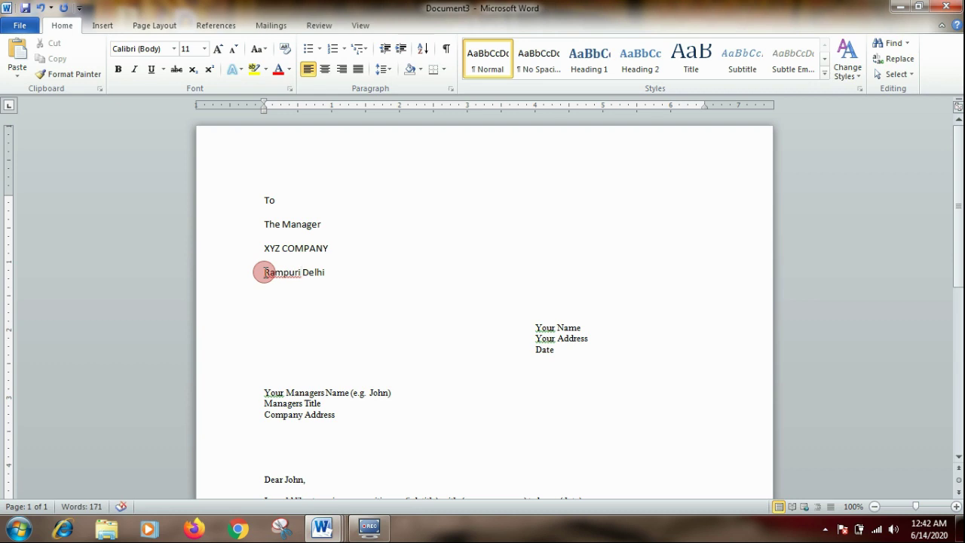
{"action": "type", "text": ","}
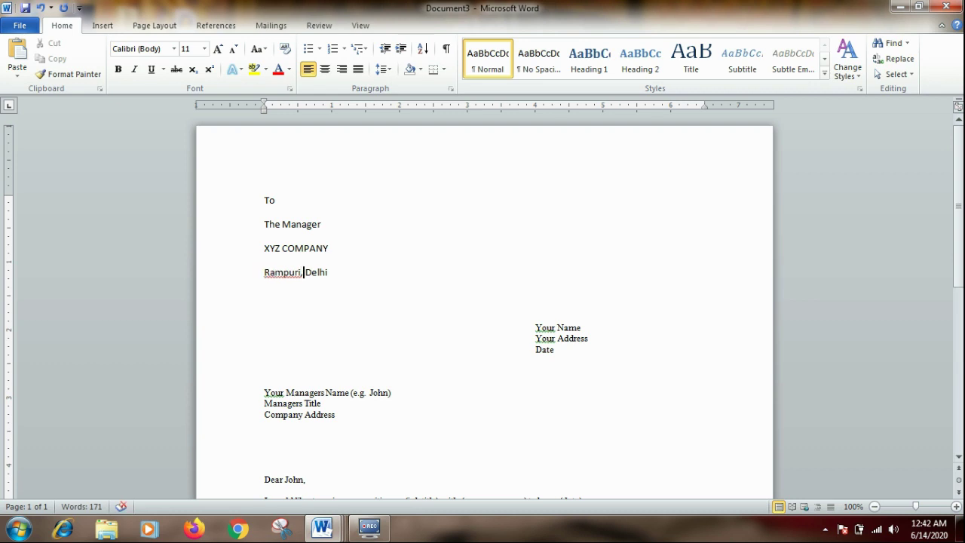
Step: Append the six-digit postal code after "Delhi" in the last line of the recipient's address
{"action": "left_click", "coordinate": [391, 283]}
{"action": "type", "text": "111"}
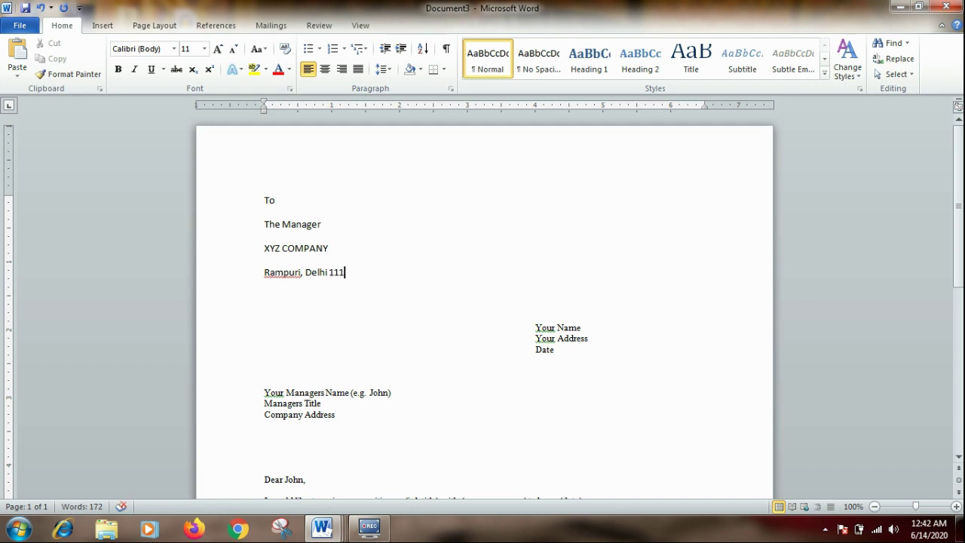
{"action": "type", "text": "555"}
{"action": "left_click", "coordinate": [378, 274]}
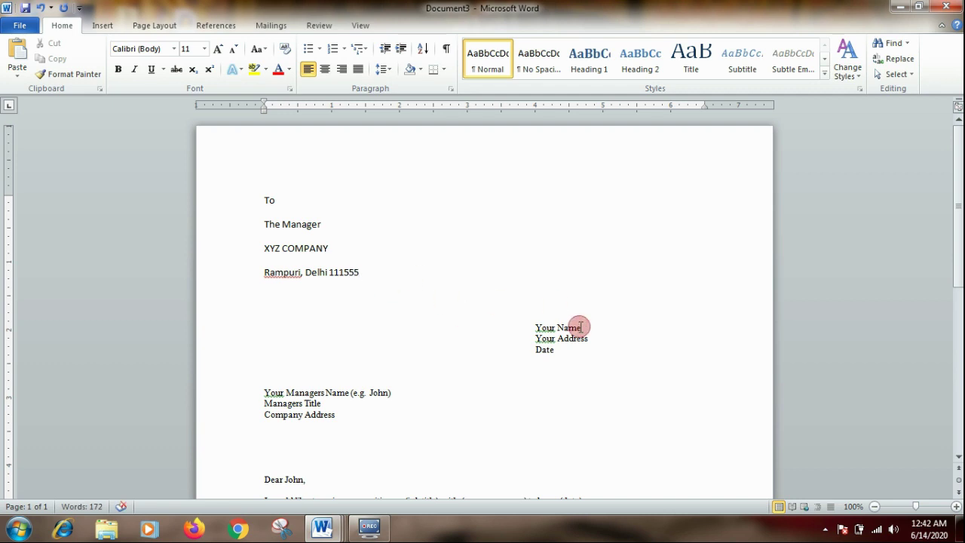
Step: Delete the placeholder block from "Your Name" through "Company Address", including the blank lines before the greeting
{"action": "mouse_move", "coordinate": [531, 324]}
{"action": "left_mouse_down"}
{"action": "mouse_move", "coordinate": [566, 379]}
{"action": "mouse_move", "coordinate": [569, 443]}
{"action": "left_mouse_up"}
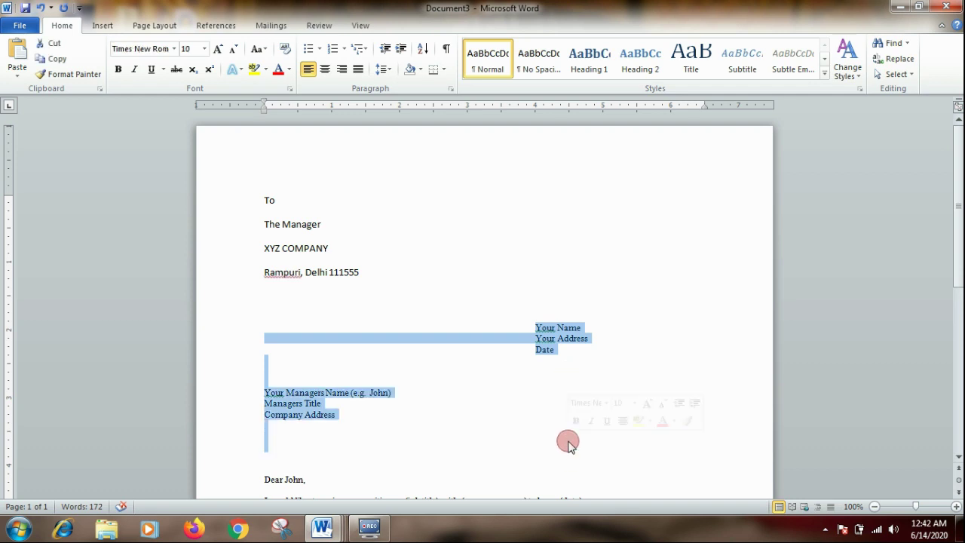
{"action": "key", "text": "Delete"}
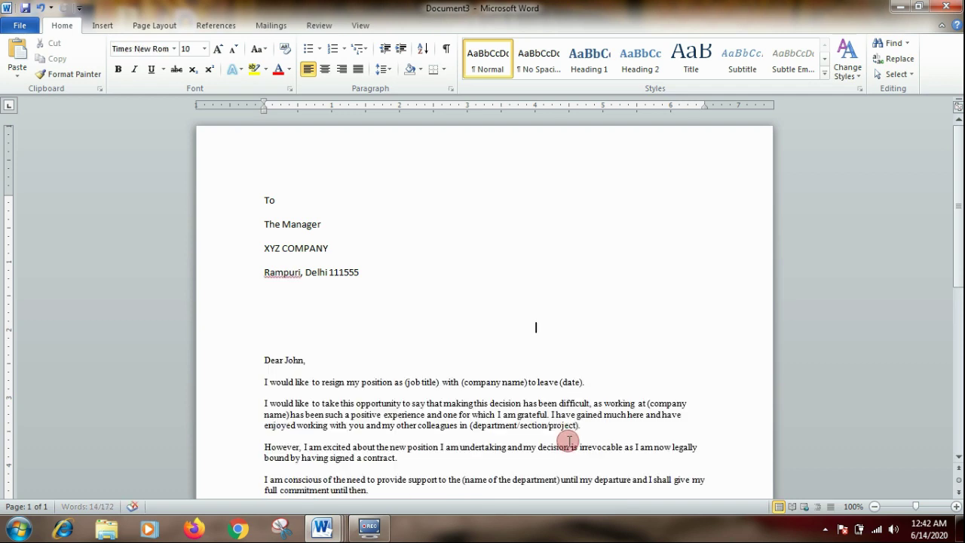
{"action": "left_click", "coordinate": [276, 325]}
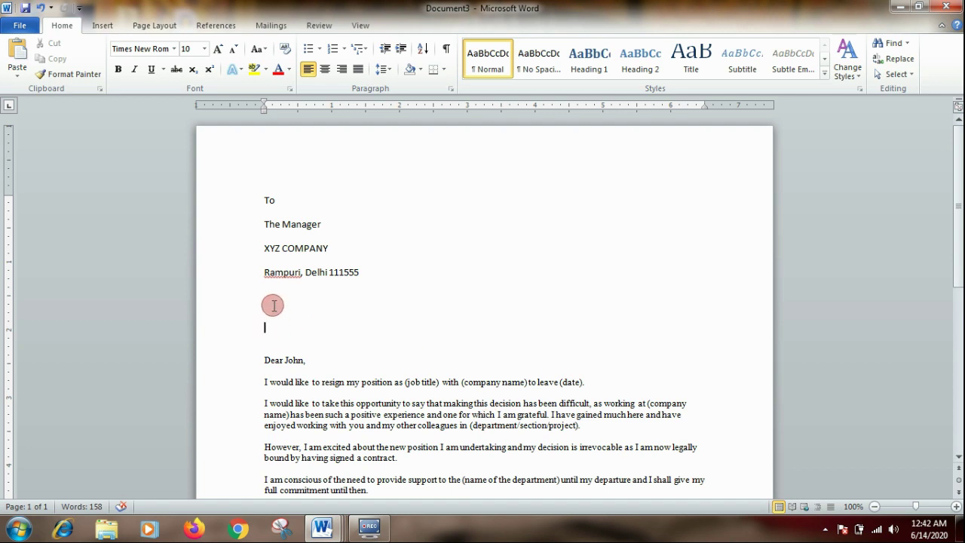
Step: Add the line "Date : 14/06/2020" below the recipient's address, followed by a blank line
{"action": "left_click", "coordinate": [273, 304]}
{"action": "type", "text": "Da"}
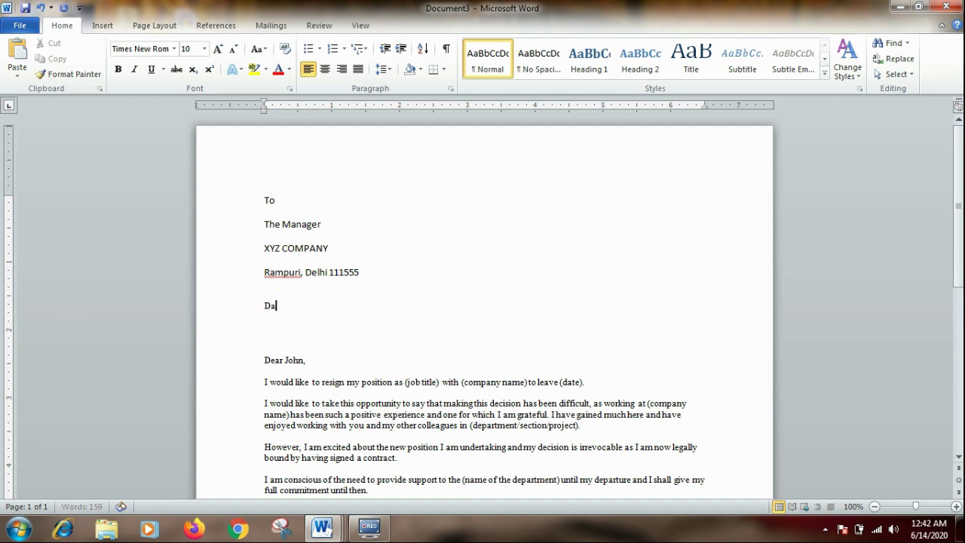
{"action": "type", "text": "te :"}
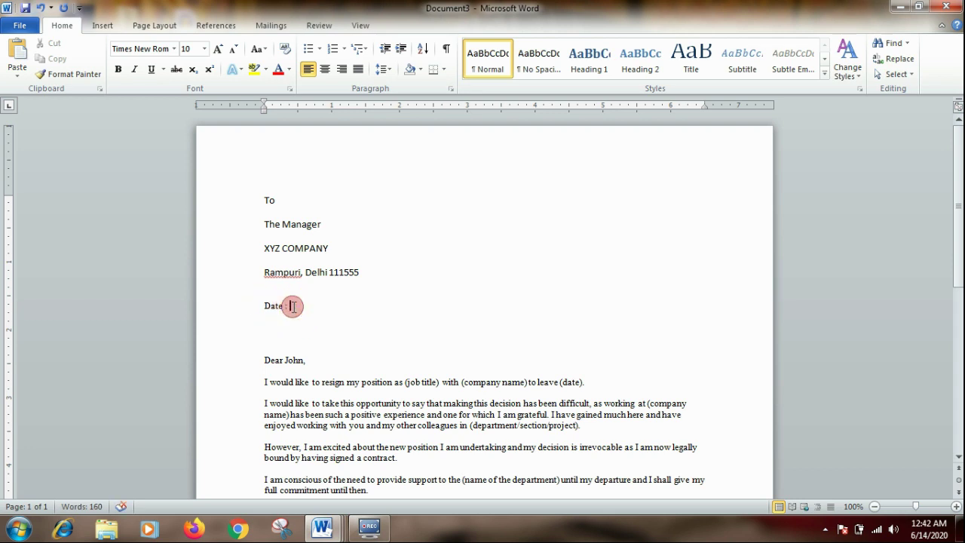
{"action": "type", "text": " 14/0"}
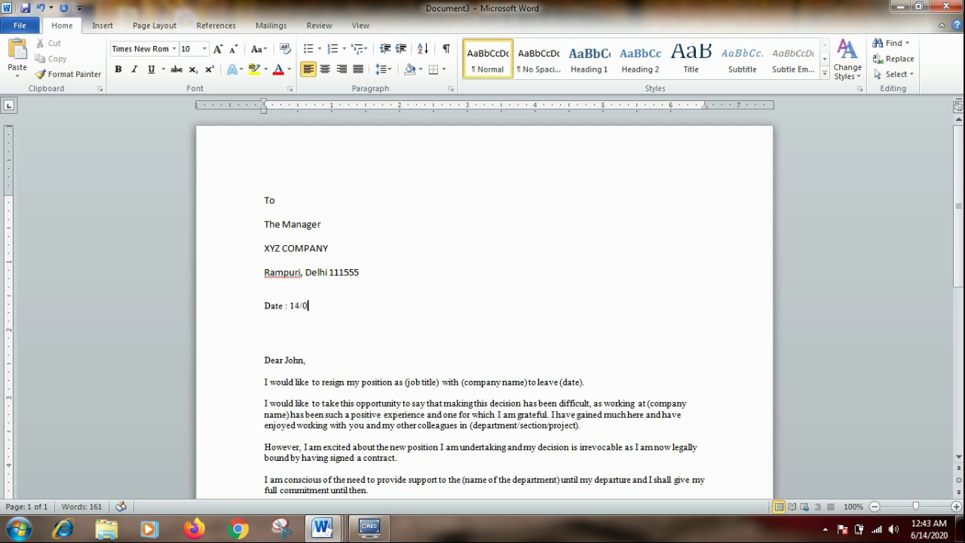
{"action": "type", "text": "6/2020"}
{"action": "key", "text": "Return"}
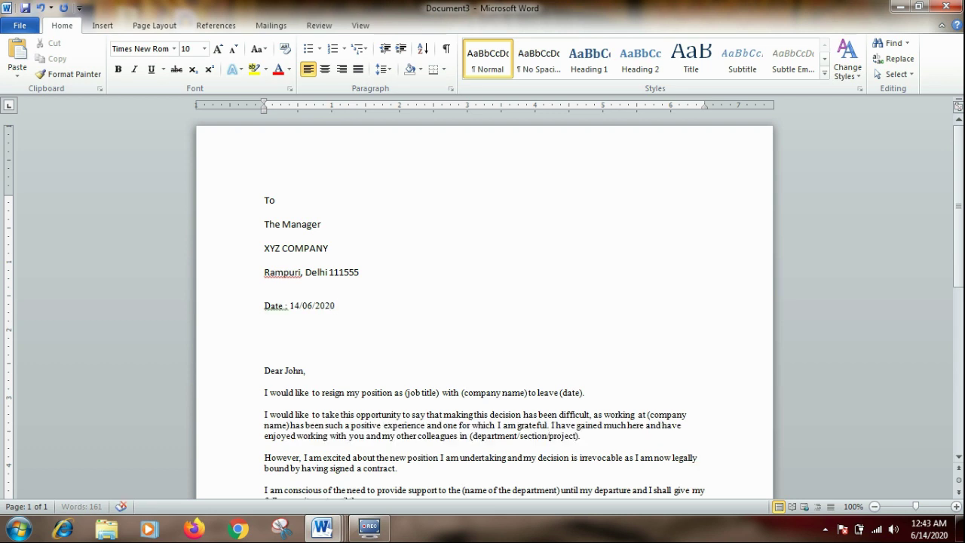
{"action": "key", "text": "Return"}
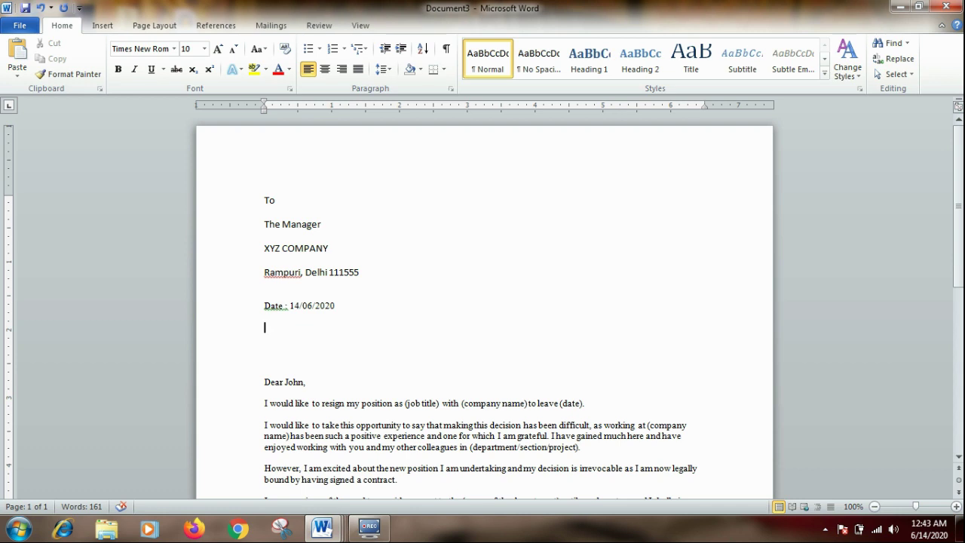
Step: Enter the sender's full name below the date and begin a new line under it
{"action": "type", "text": "Mohan"}
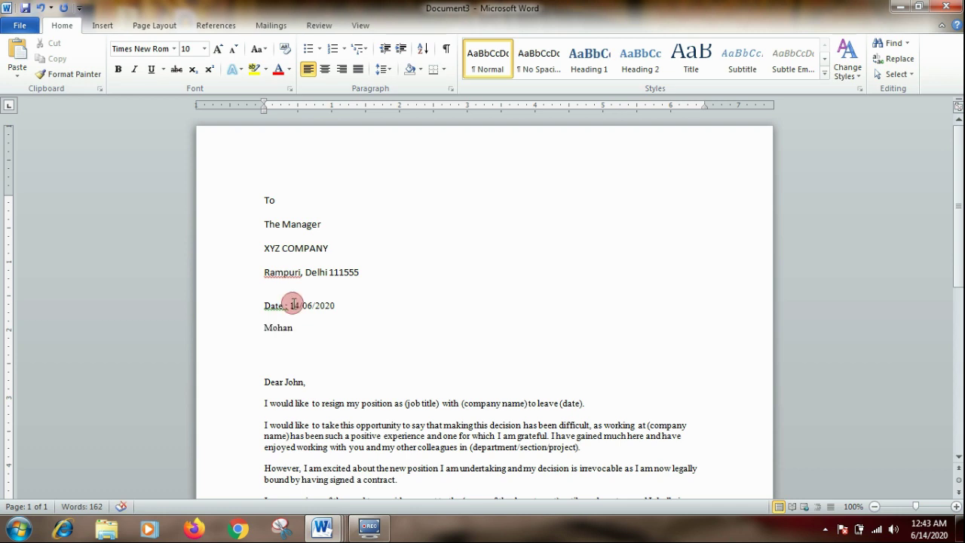
{"action": "type", "text": " Sha"}
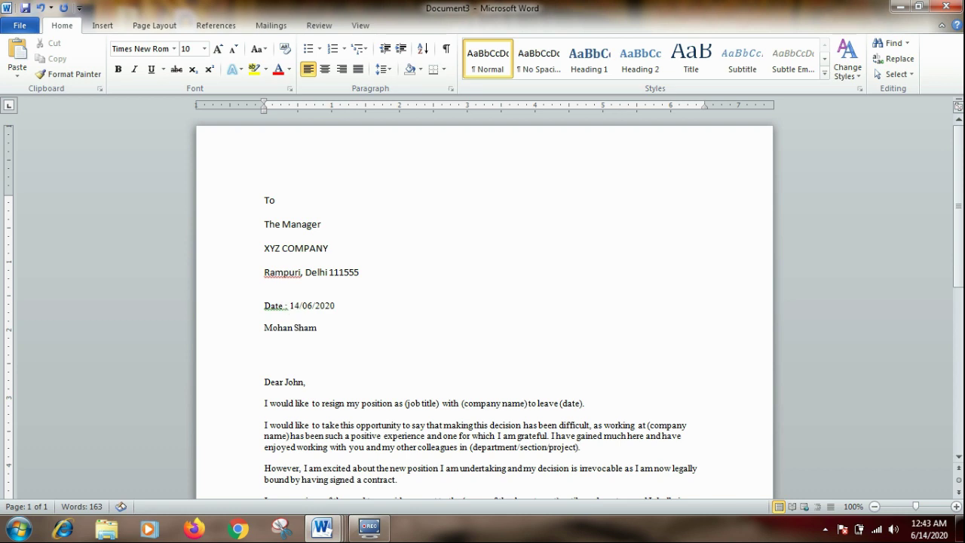
{"action": "type", "text": "rma"}
{"action": "key", "text": "Return"}
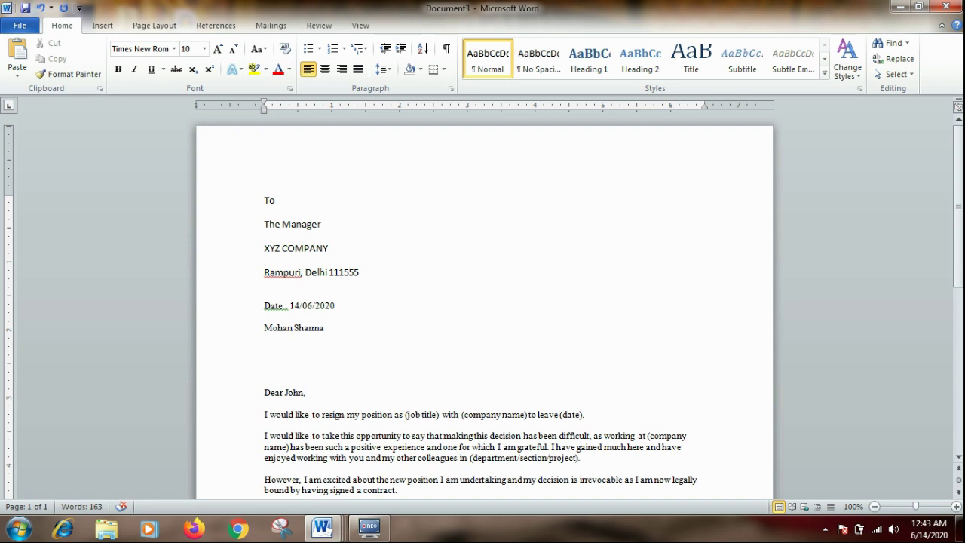
Step: Add an "S/o" line with the father's full name under the sender's name
{"action": "type", "text": "S"}
{"action": "type", "text": "?"}
{"action": "type", "text": "o"}
{"action": "key", "text": "BackSpace"}
{"action": "type", "text": "/"}
{"action": "type", "text": "o"}
{"action": "type", "text": " Sho"}
{"action": "key", "text": "BackSpace"}
{"action": "key", "text": "BackSpace"}
{"action": "type", "text": "ohan Sharma"}
{"action": "key", "text": "Return"}
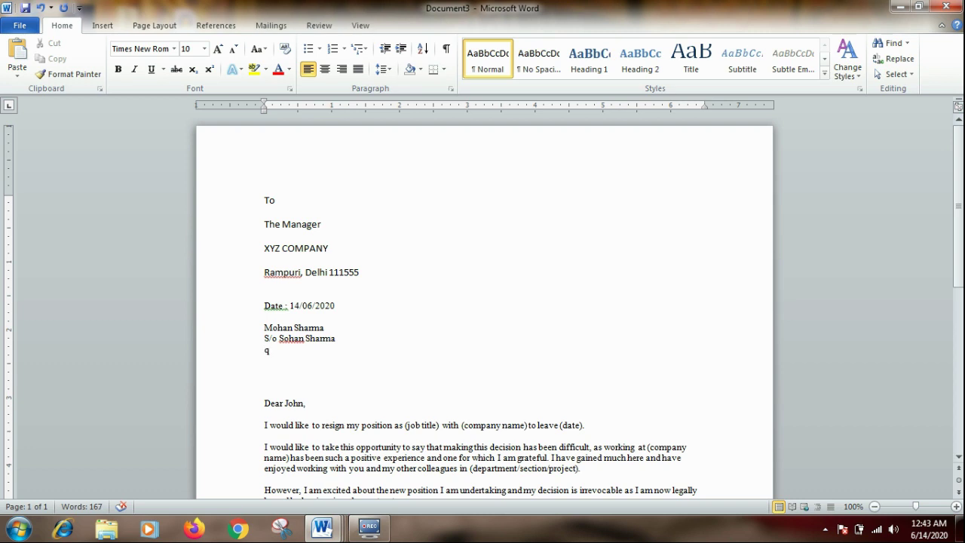
Step: Add the sender's street address line, with quarter number and locality, below the "S/o" line
{"action": "key", "text": "BackSpace"}
{"action": "type", "text": "QTR no"}
{"action": "key", "text": "BackSpace"}
{"action": "key", "text": "BackSpace"}
{"action": "type", "text": "No"}
{"action": "type", "text": "."}
{"action": "key", "text": "BackSpace"}
{"action": "type", "text": ", 23 "}
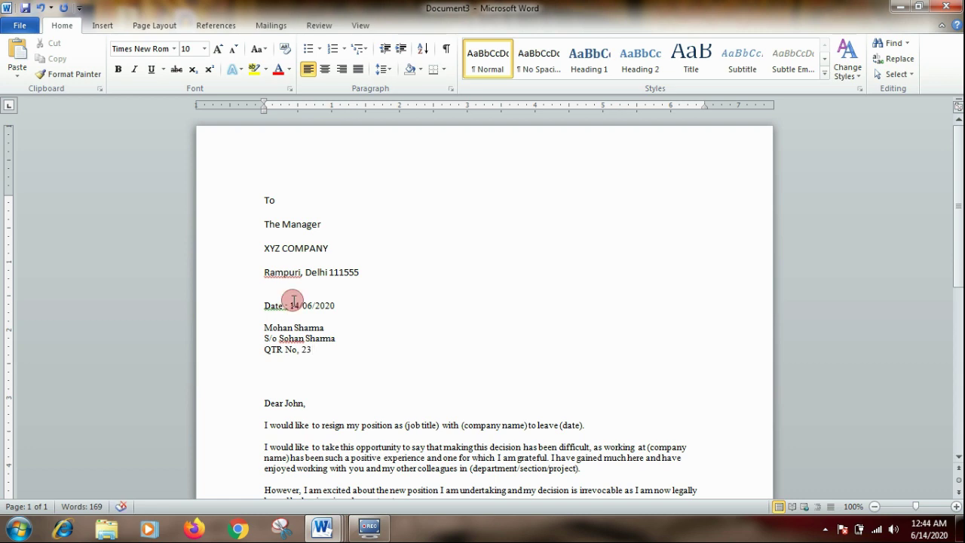
{"action": "type", "text": "C "}
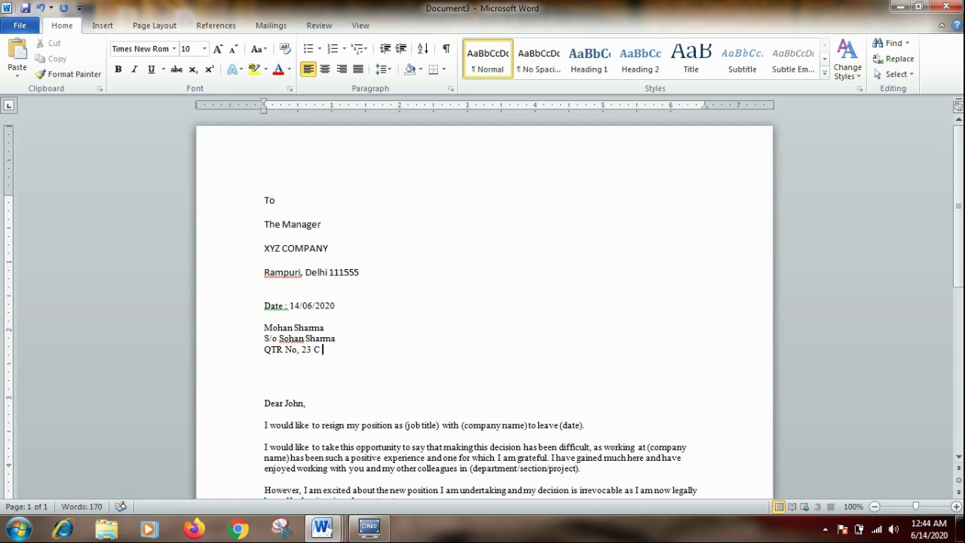
{"action": "type", "text": "Scheme"}
{"action": "key", "text": "Return"}
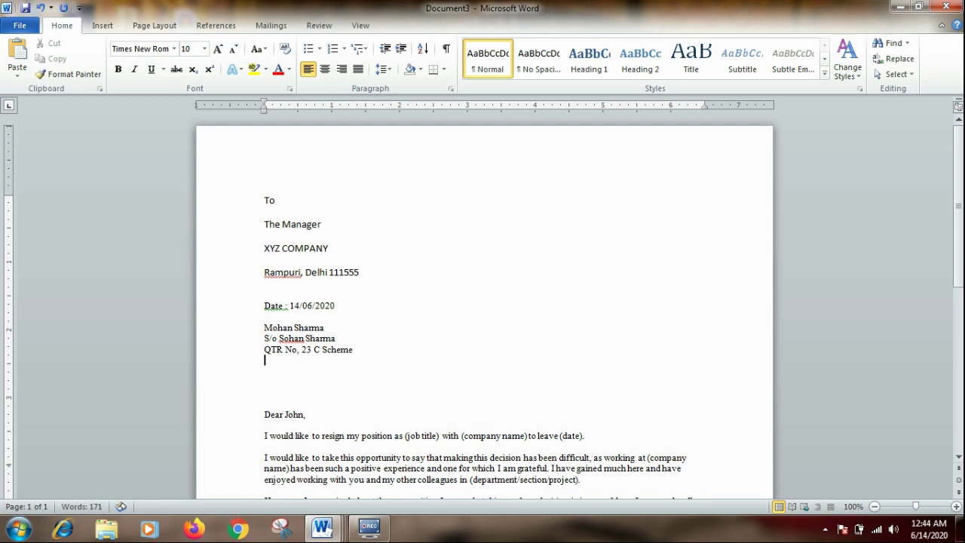
Step: Complete the sender's address with a last line giving the city, state and postal code
{"action": "type", "text": "Jaipur"}
{"action": "left_click", "coordinate": [292, 299]}
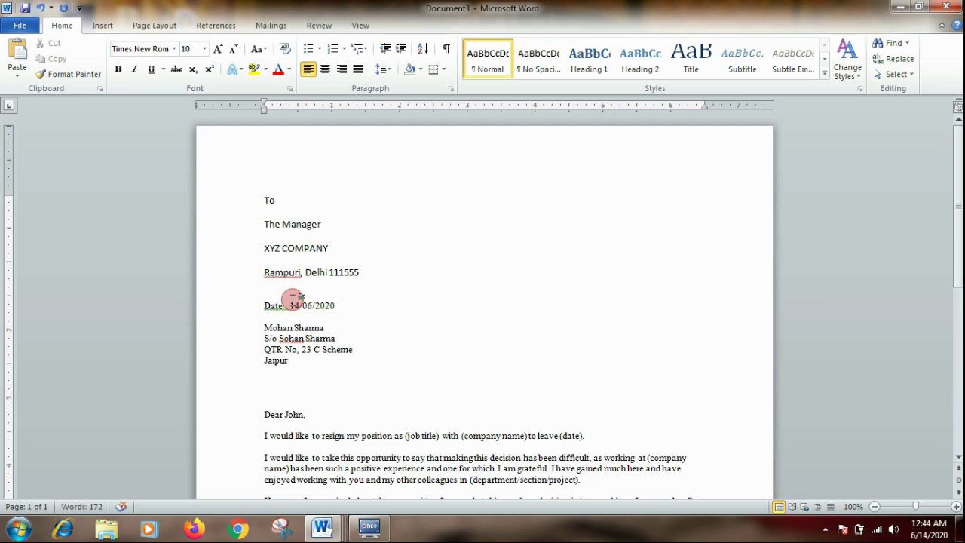
{"action": "left_click", "coordinate": [308, 367]}
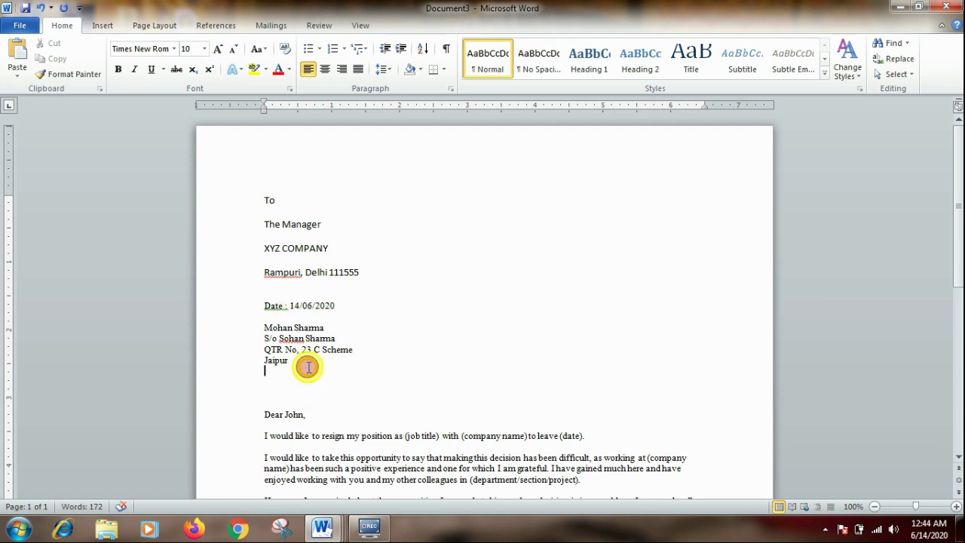
{"action": "left_click", "coordinate": [303, 361]}
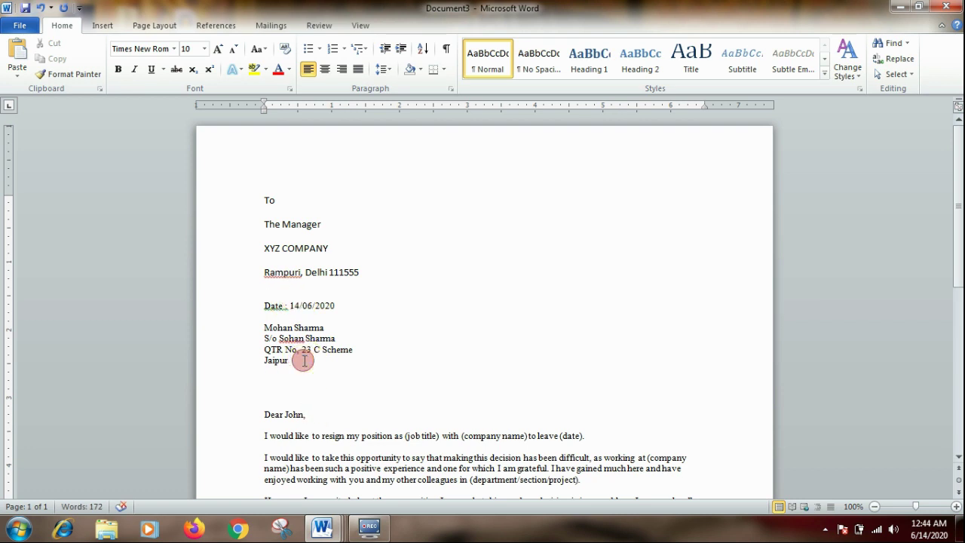
{"action": "type", "text": ", Ra"}
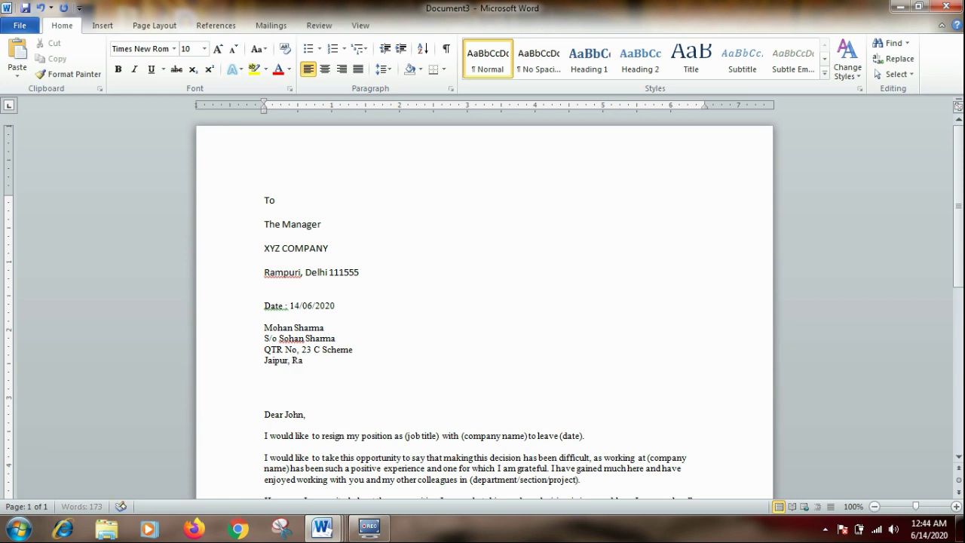
{"action": "type", "text": "jast"}
{"action": "type", "text": "a"}
{"action": "type", "text": "hn"}
{"action": "type", "text": " 1001"}
{"action": "type", "text": "5"}
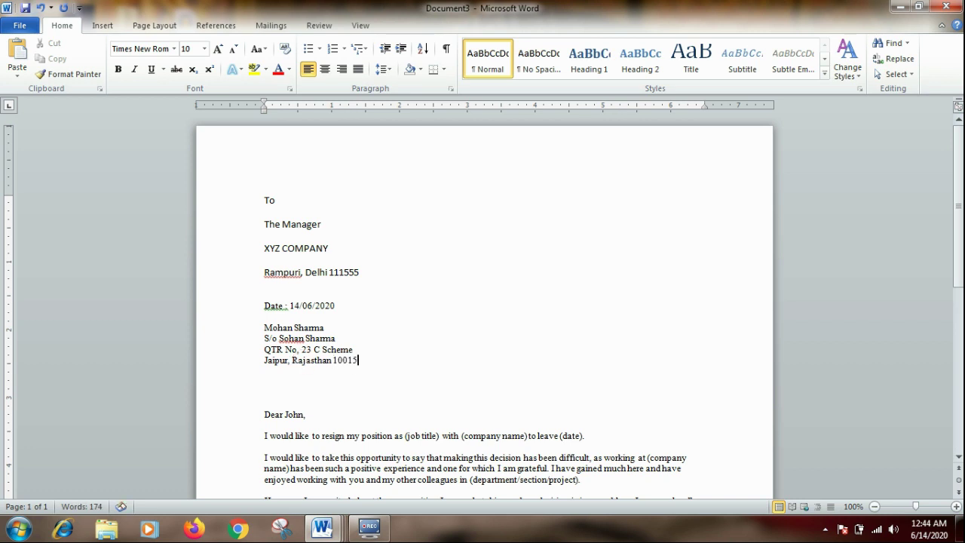
{"action": "type", "text": "5"}
Step: Add a "Subject:" line followed by a long row of dashes, one blank line below the sender's address
{"action": "key", "text": "Return"}
{"action": "key", "text": "Return"}
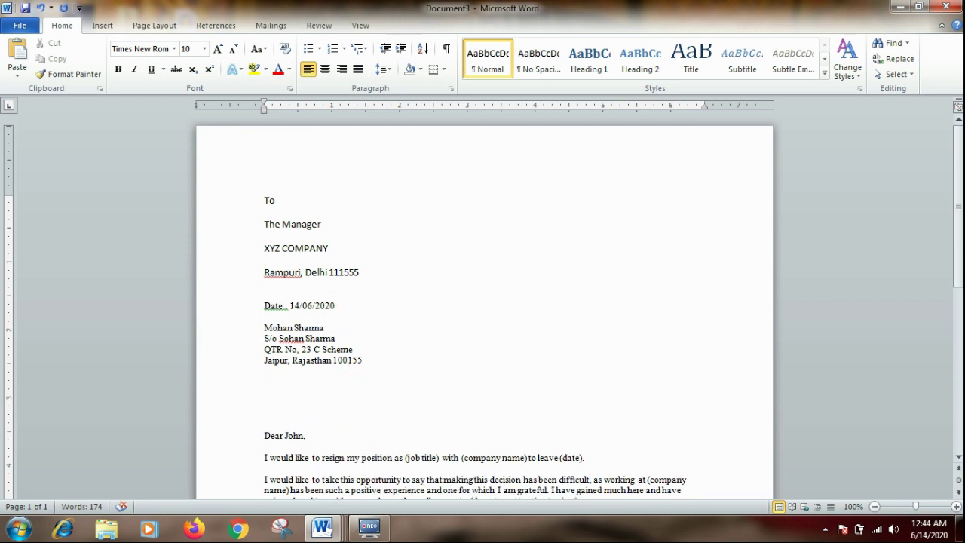
{"action": "type", "text": "Subject:"}
{"action": "type", "text": "---------------------"}
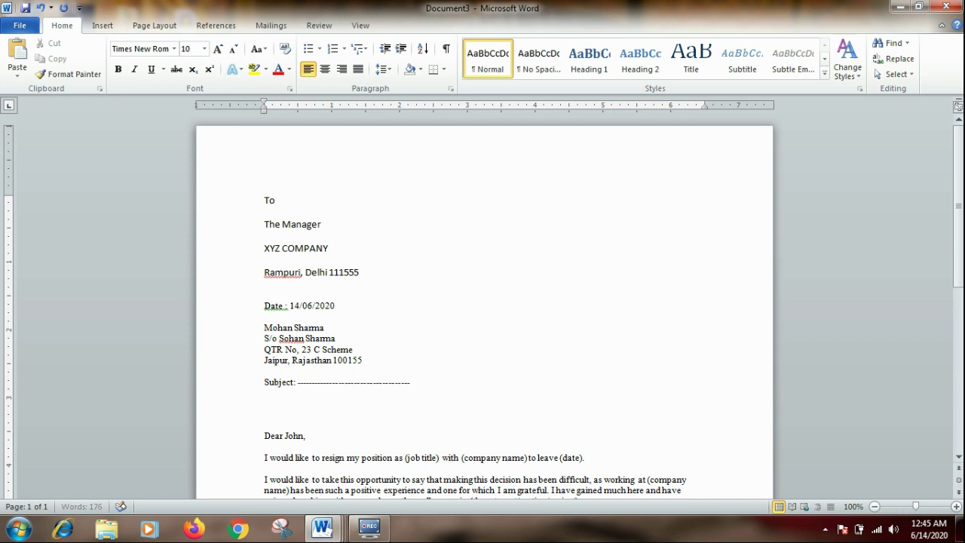
{"action": "type", "text": "----------------------------------------------------------------------"}
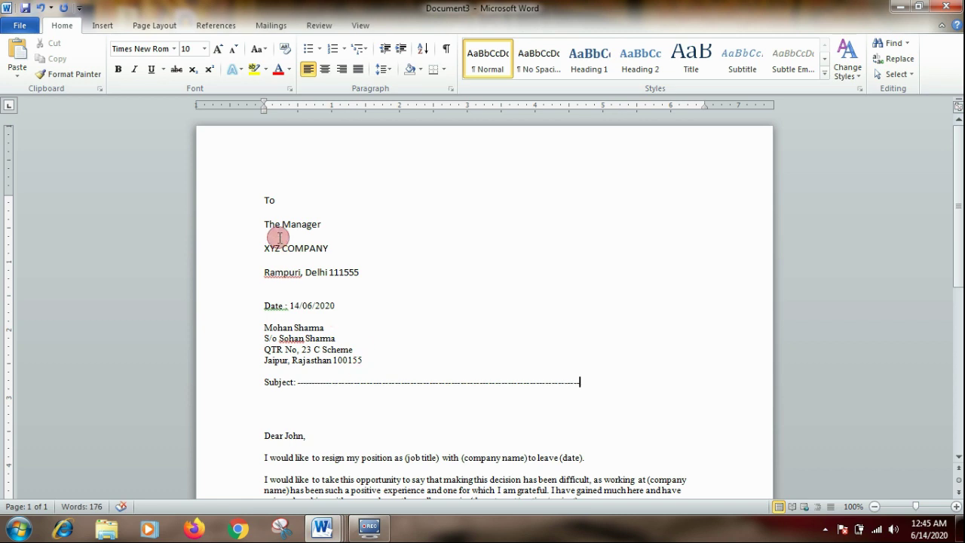
Step: Copy the formatting of "The Manager" with Format Painter onto the text from the date line down through the letter body
{"action": "left_click", "coordinate": [255, 226]}
{"action": "left_click", "coordinate": [72, 74]}
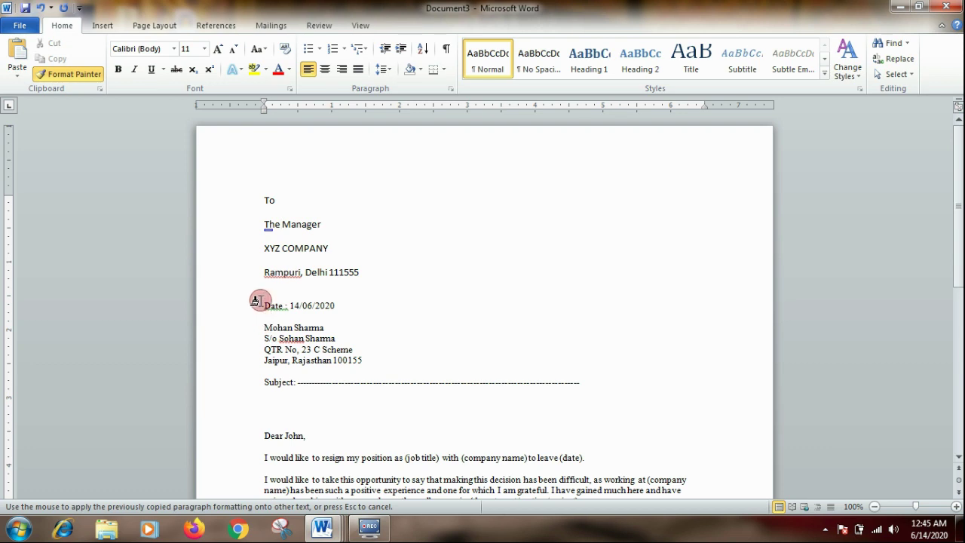
{"action": "left_click_drag", "start_coordinate": [254, 301], "coordinate": [300, 539]}
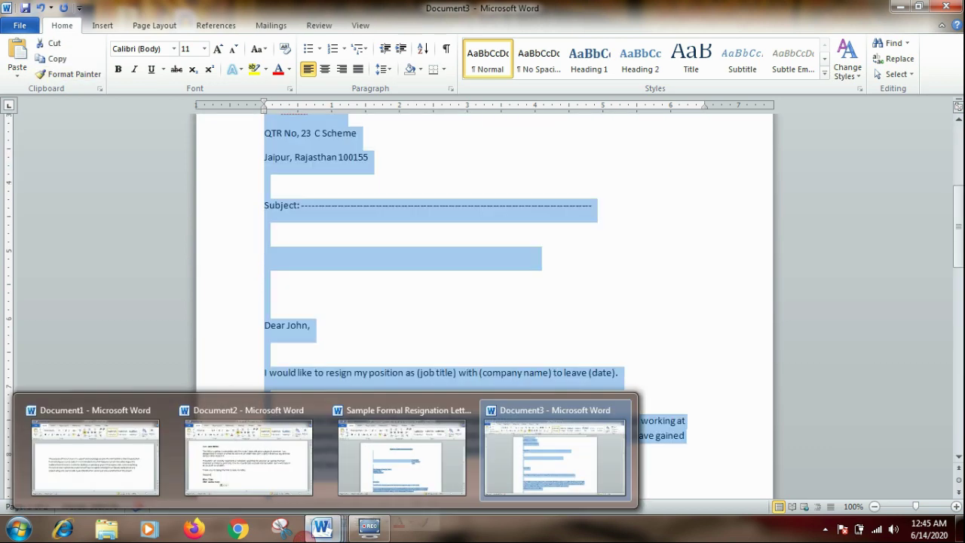
{"action": "left_click", "coordinate": [458, 310]}
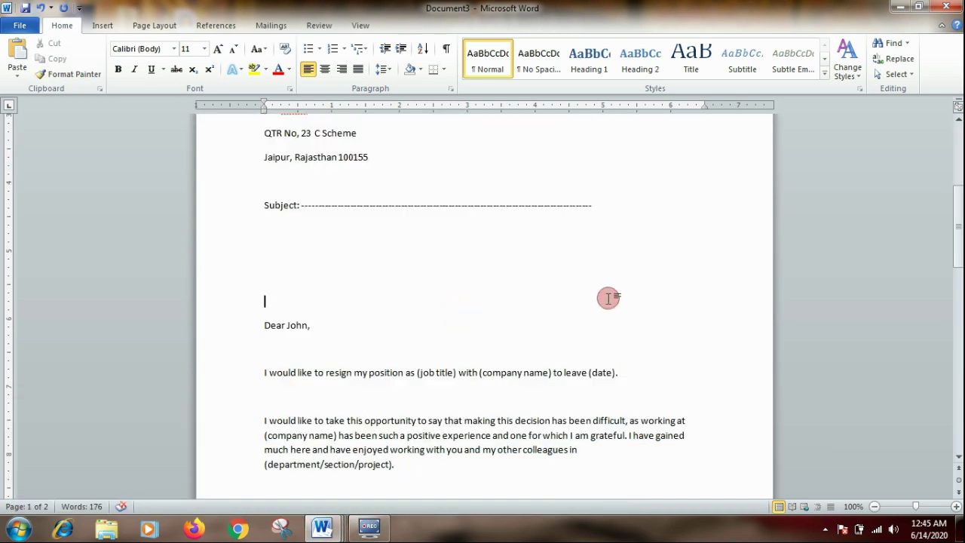
Step: Delete the blank lines between the "Subject:" line and the greeting so the greeting follows directly
{"action": "left_click", "coordinate": [298, 253]}
{"action": "left_click", "coordinate": [259, 227]}
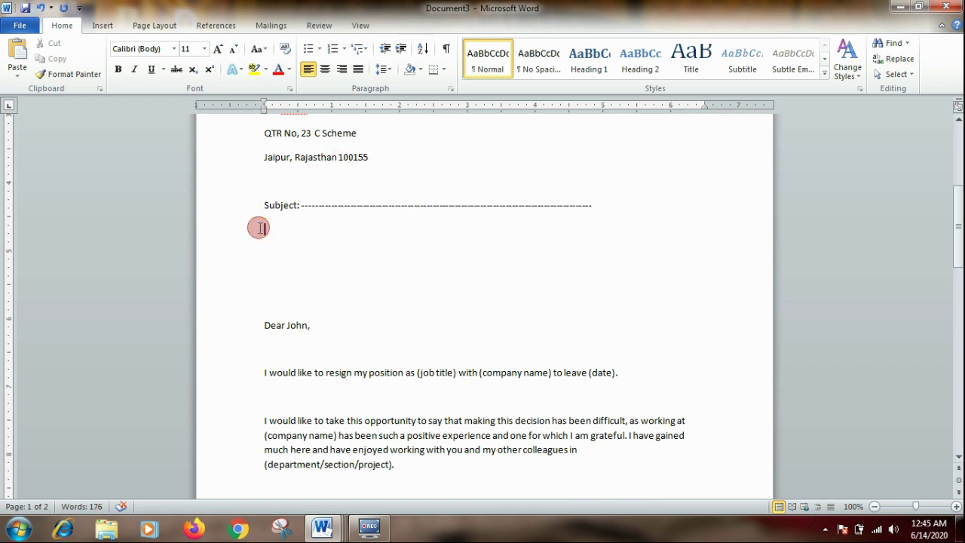
{"action": "key", "text": "Delete"}
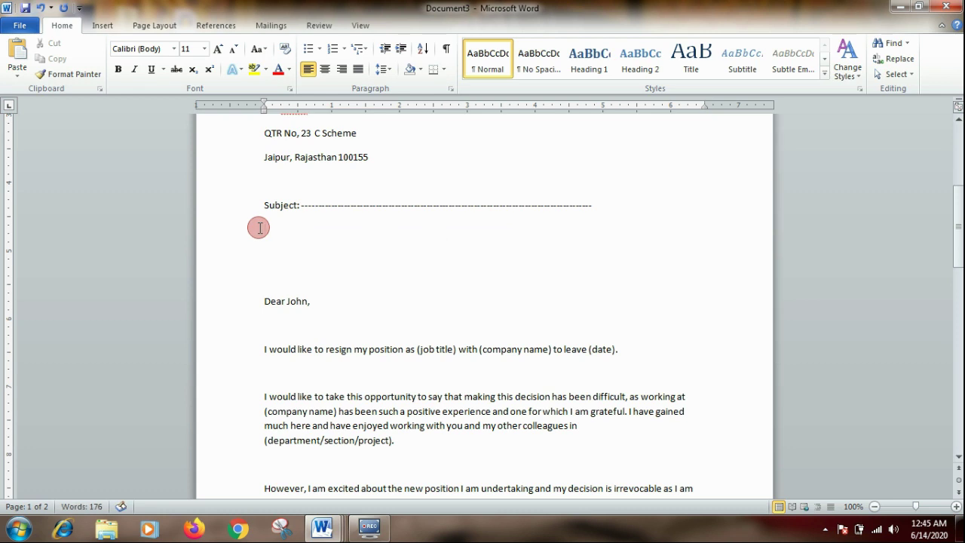
{"action": "key", "text": "Delete"}
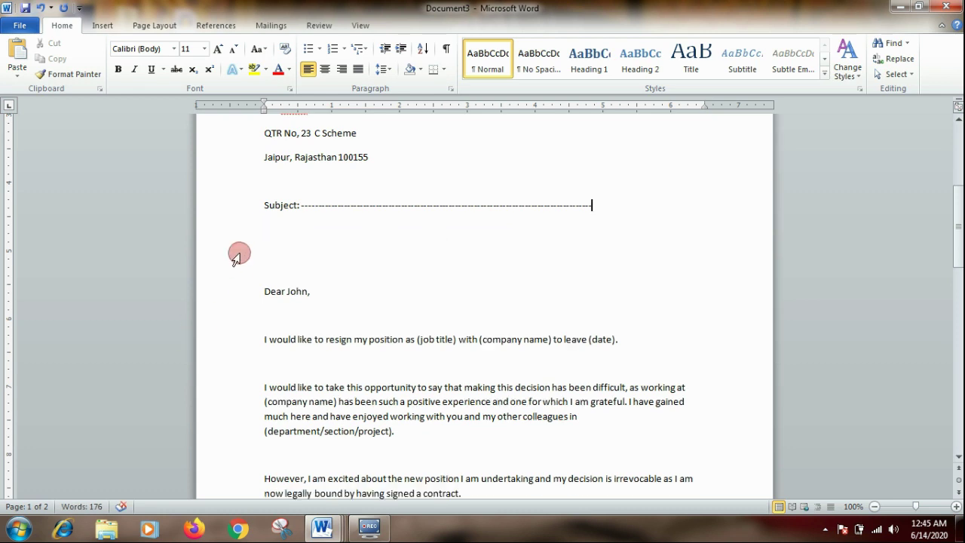
{"action": "left_click", "coordinate": [286, 266]}
{"action": "key", "text": "BackSpace"}
{"action": "key", "text": "BackSpace"}
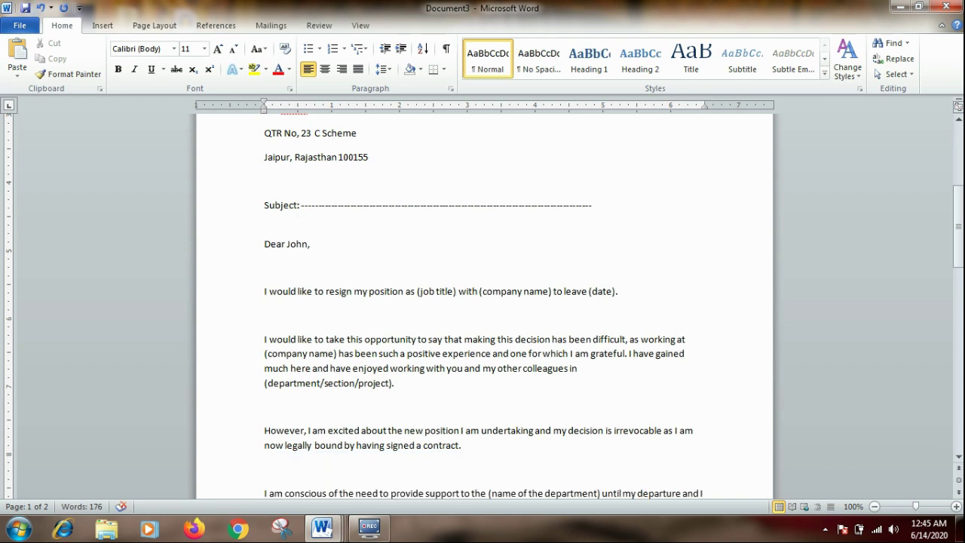
{"action": "key", "text": "BackSpace"}
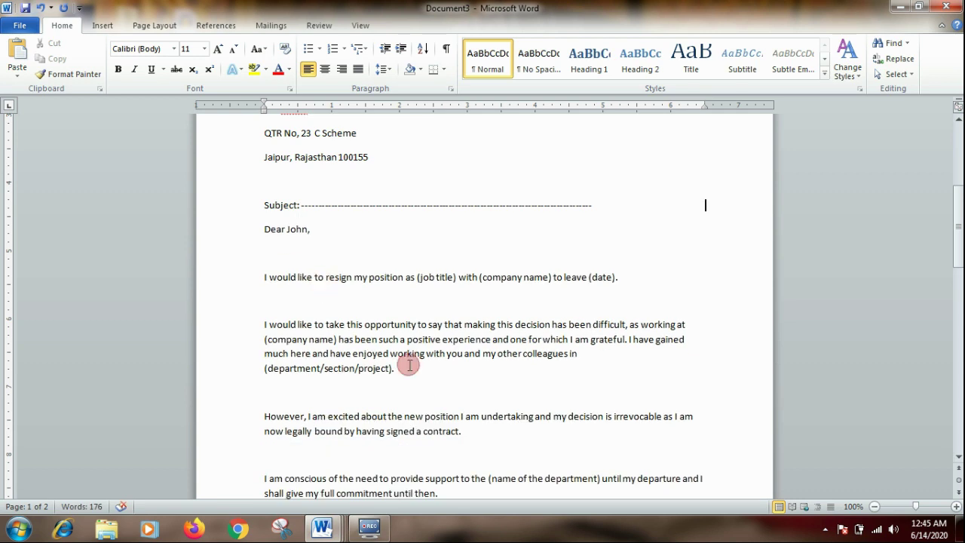
Step: Set the line spacing of the recipient's address block and the sender's address block to 1.0
{"action": "left_click_drag", "start_coordinate": [960, 245], "coordinate": [951, 190]}
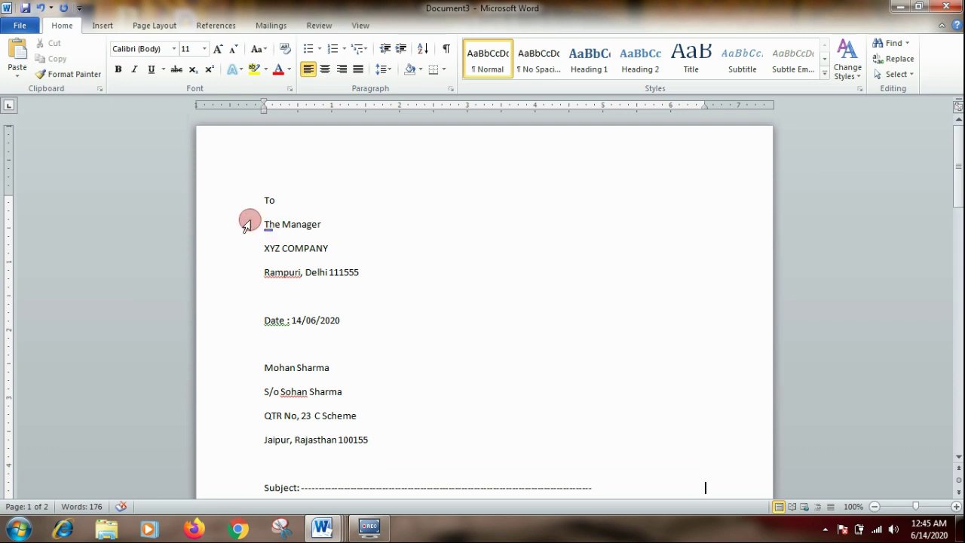
{"action": "left_click_drag", "start_coordinate": [264, 225], "coordinate": [351, 273]}
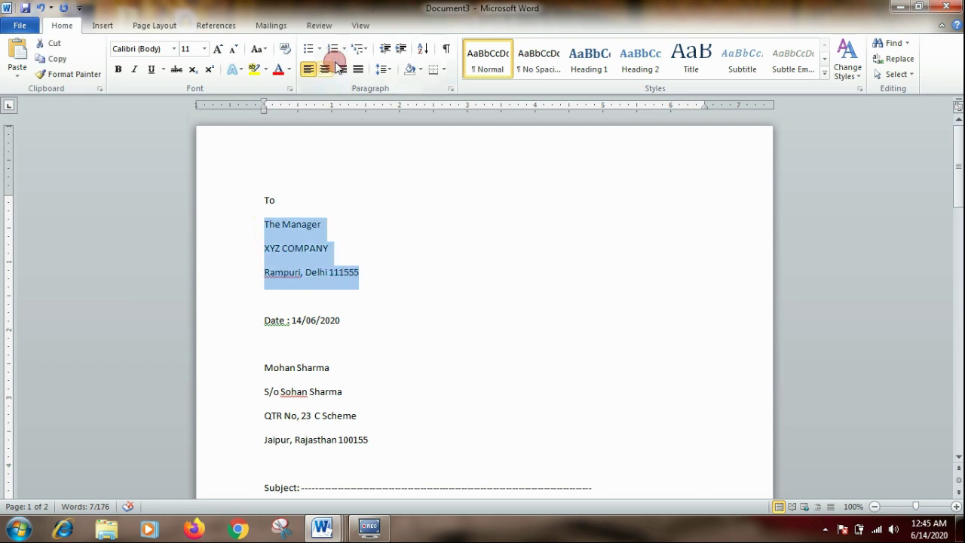
{"action": "left_click", "coordinate": [384, 69]}
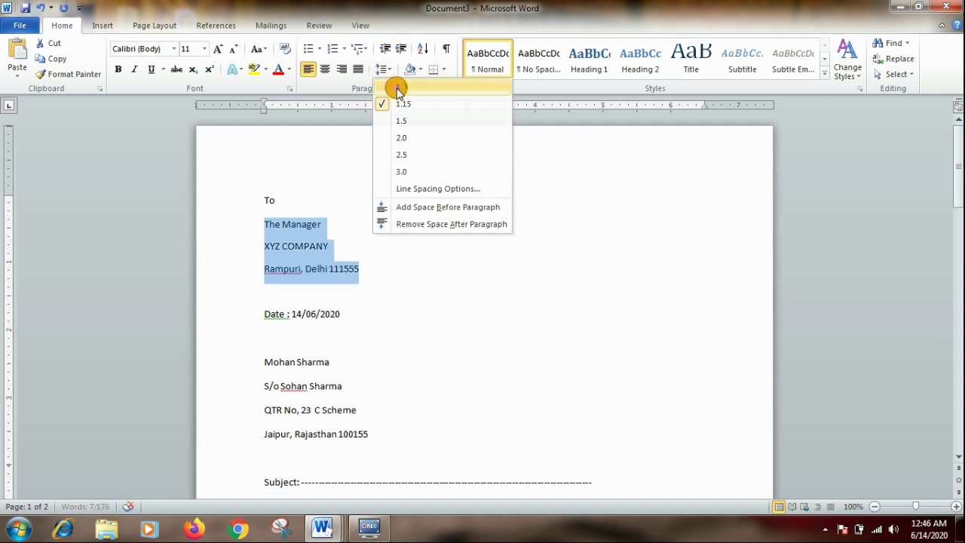
{"action": "left_click", "coordinate": [400, 87]}
{"action": "left_click", "coordinate": [264, 363]}
{"action": "left_click_drag", "start_coordinate": [264, 363], "coordinate": [379, 439]}
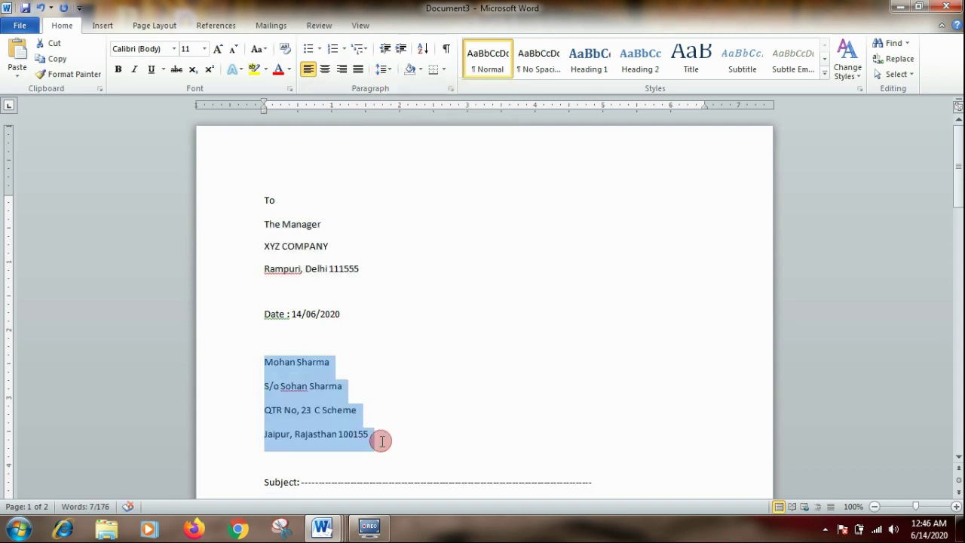
{"action": "left_click", "coordinate": [382, 69]}
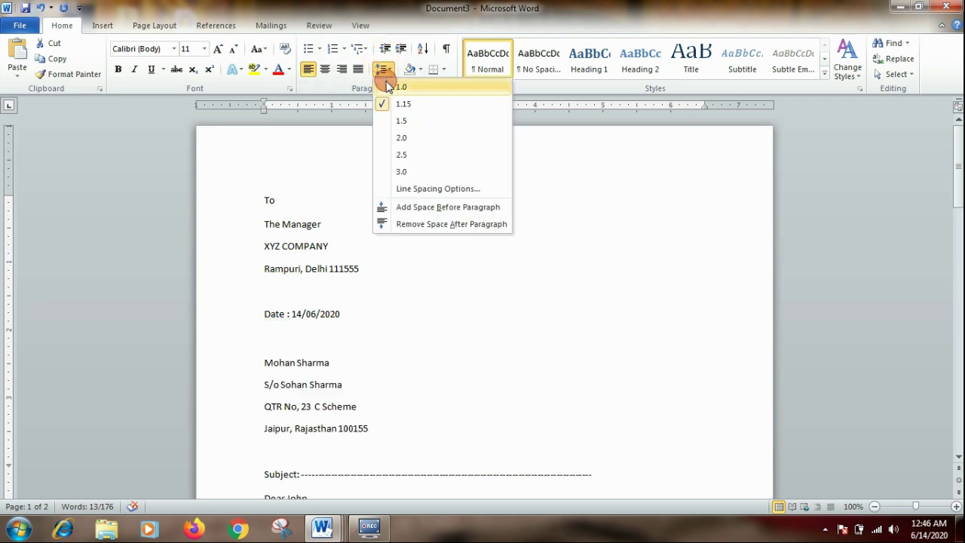
{"action": "left_click", "coordinate": [398, 86]}
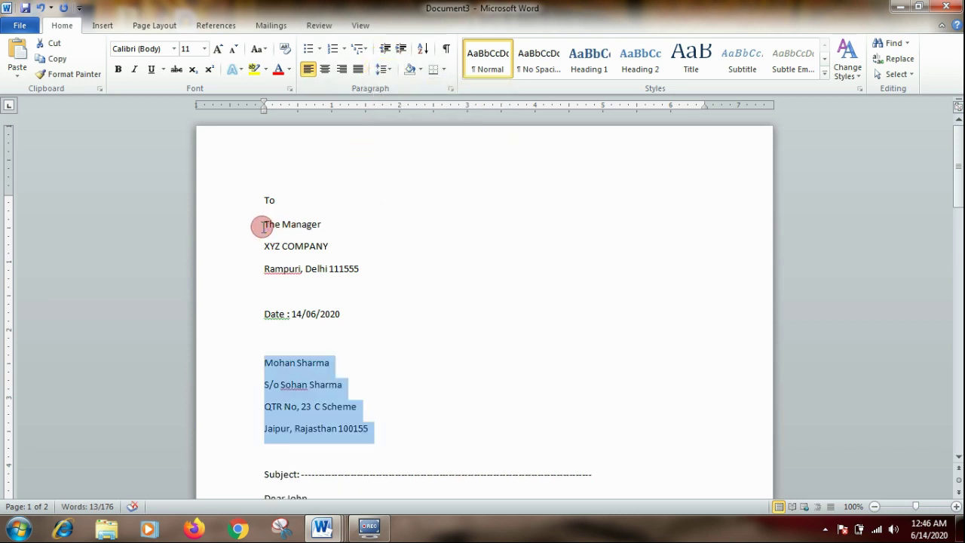
Step: Remove the space after paragraphs in both the recipient's and the sender's address blocks
{"action": "left_click_drag", "start_coordinate": [263, 226], "coordinate": [340, 275]}
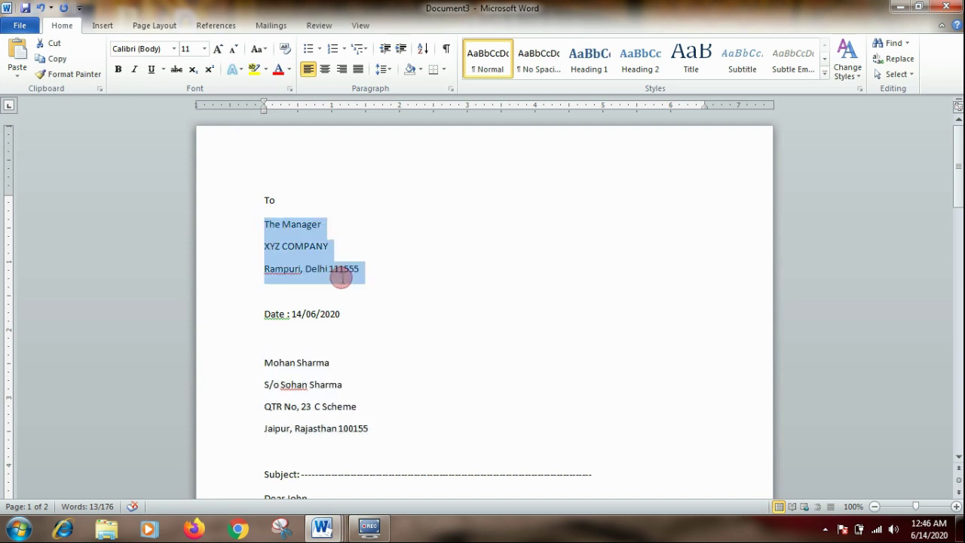
{"action": "left_click", "coordinate": [385, 70]}
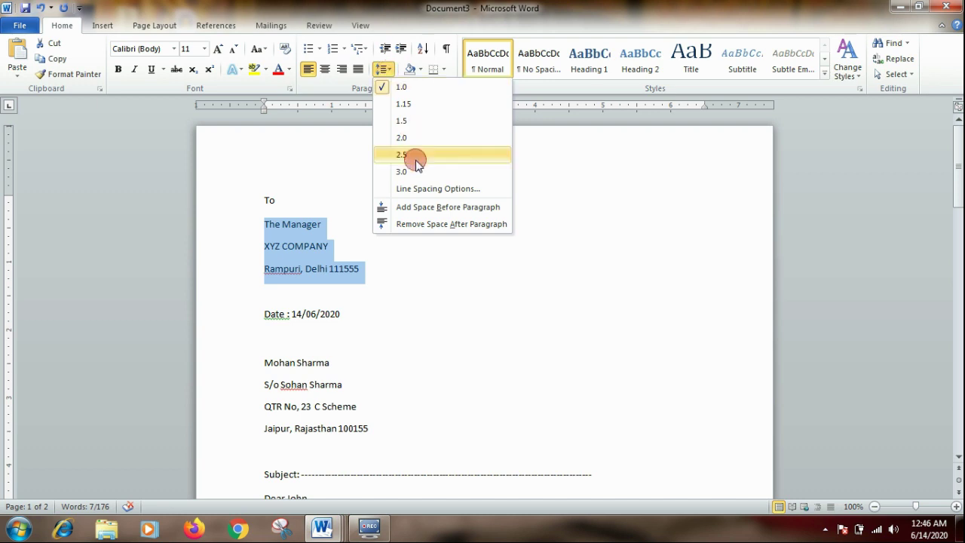
{"action": "left_click", "coordinate": [426, 224]}
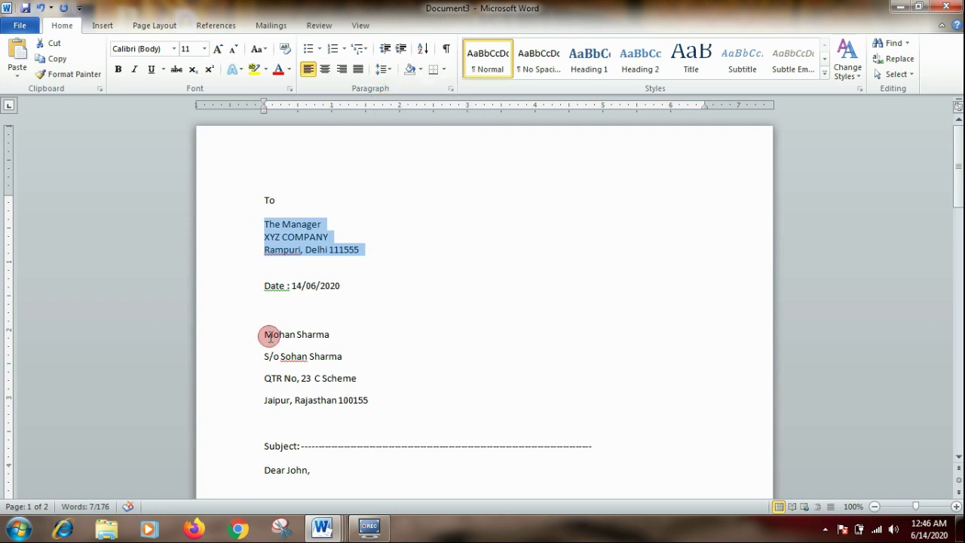
{"action": "left_click_drag", "start_coordinate": [266, 336], "coordinate": [369, 403]}
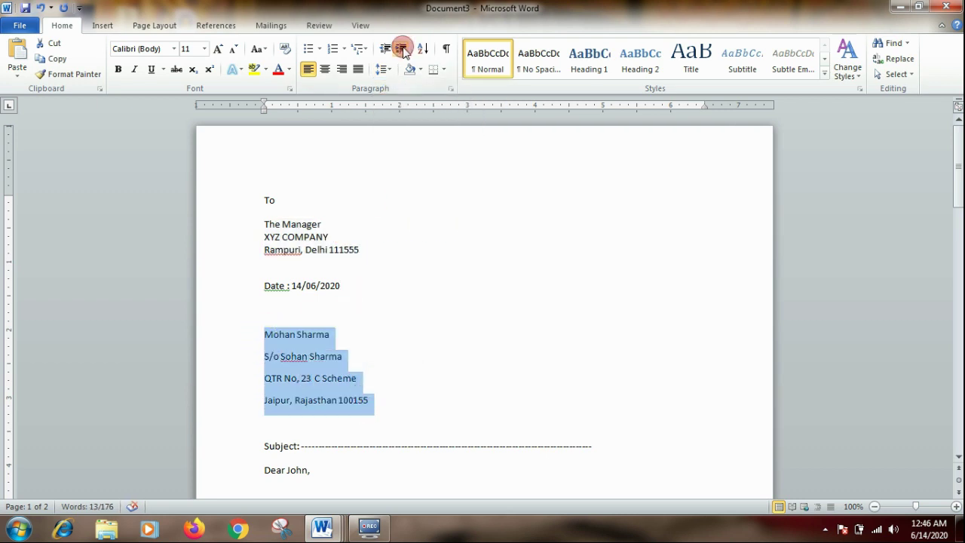
{"action": "left_click", "coordinate": [392, 68]}
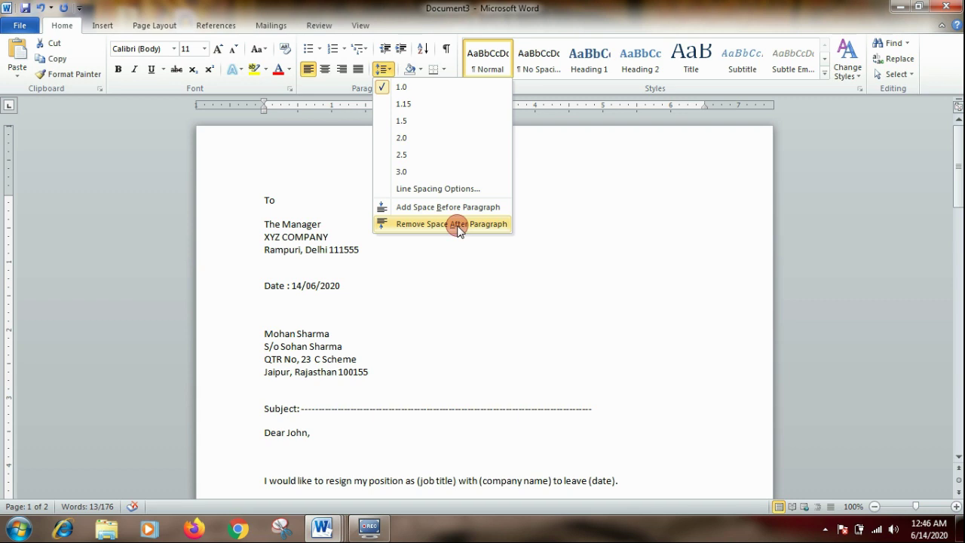
{"action": "left_click", "coordinate": [456, 226]}
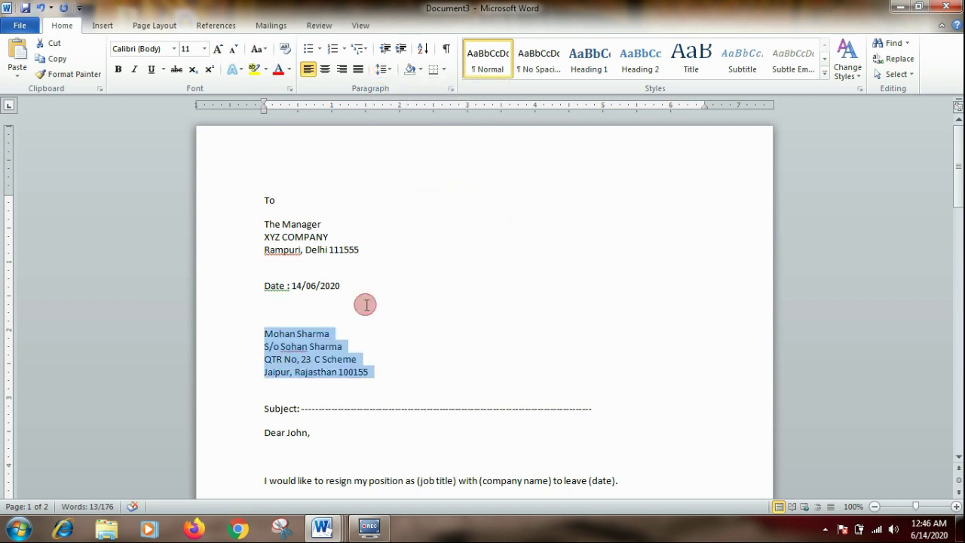
Step: Delete the blank line below the date and reduce the gap above it to one compact blank line
{"action": "left_click", "coordinate": [281, 311]}
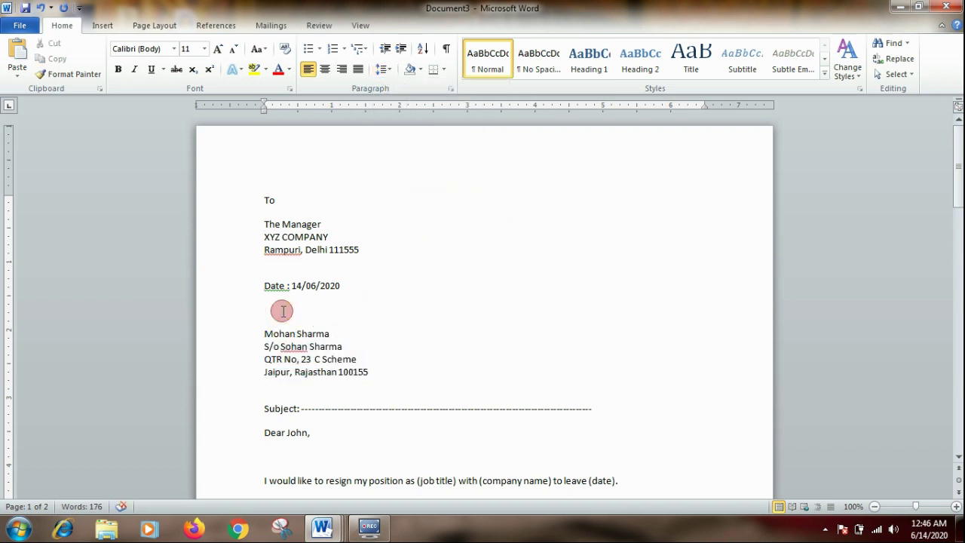
{"action": "key", "text": "Delete"}
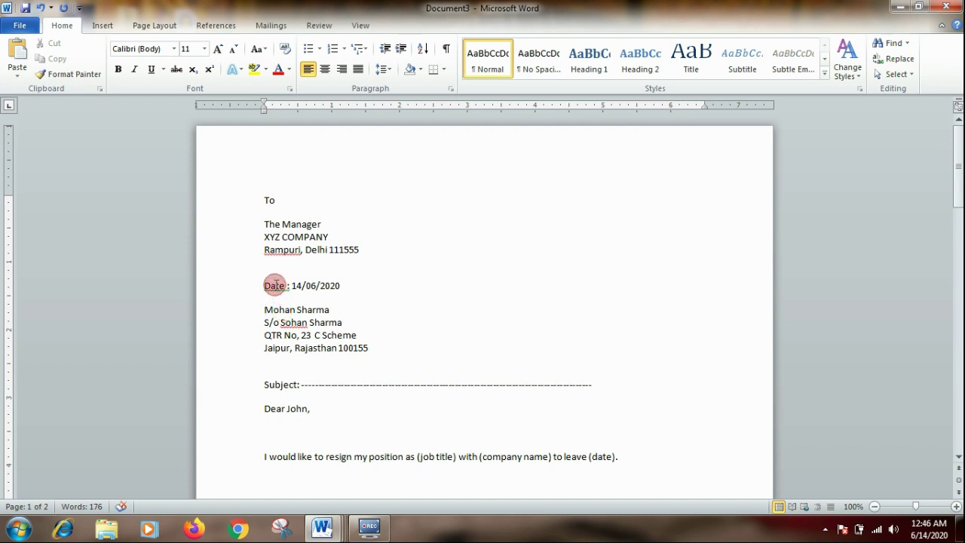
{"action": "left_click", "coordinate": [275, 264]}
{"action": "key", "text": "Delete"}
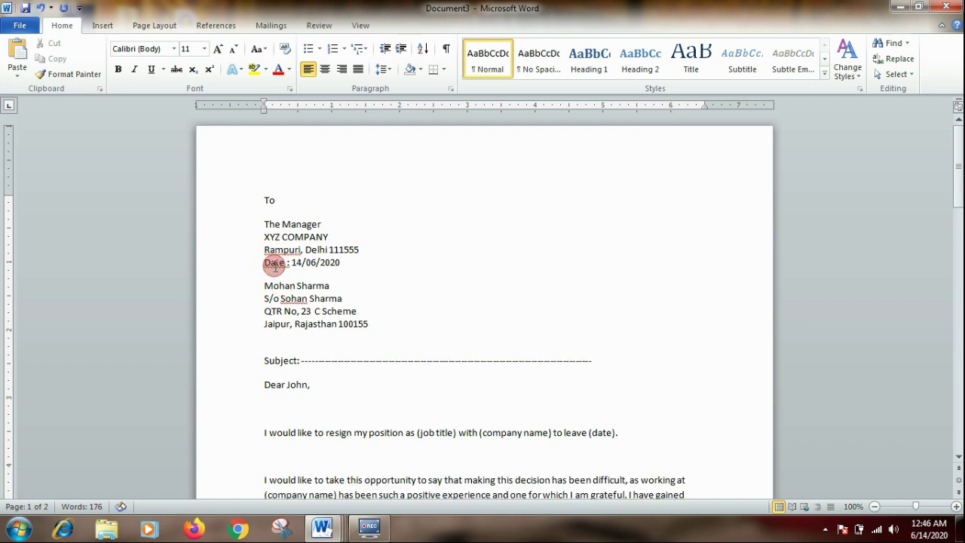
{"action": "key", "text": "Return"}
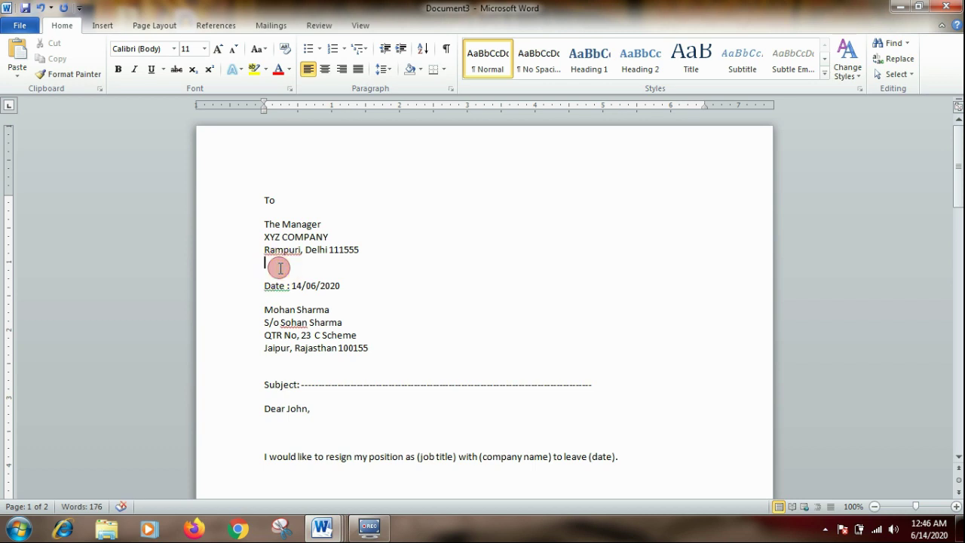
{"action": "key", "text": "Delete"}
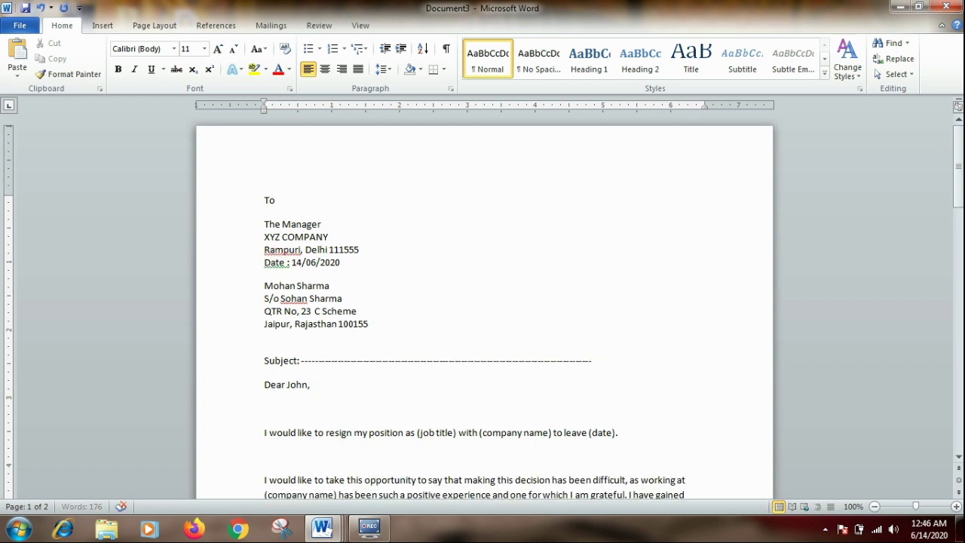
{"action": "key", "text": "Return"}
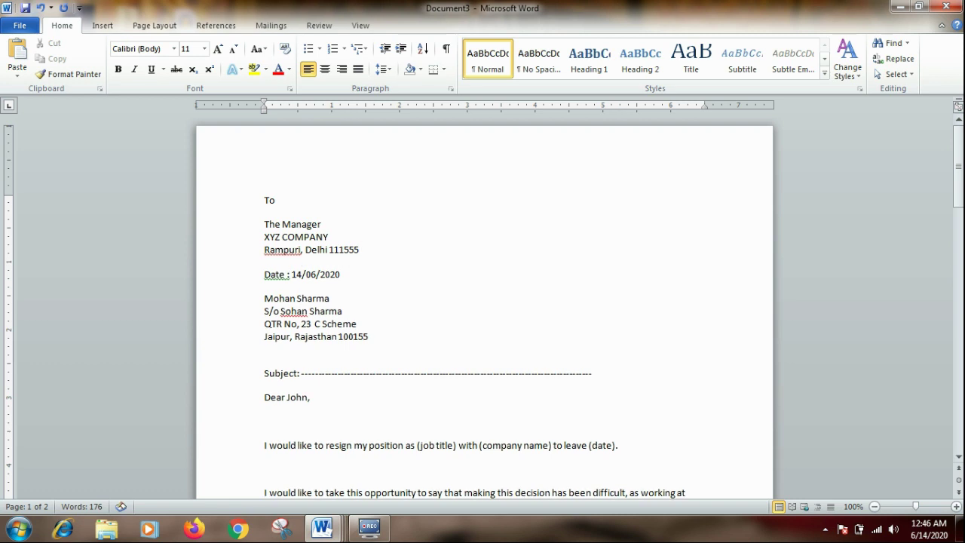
{"action": "left_click", "coordinate": [410, 348]}
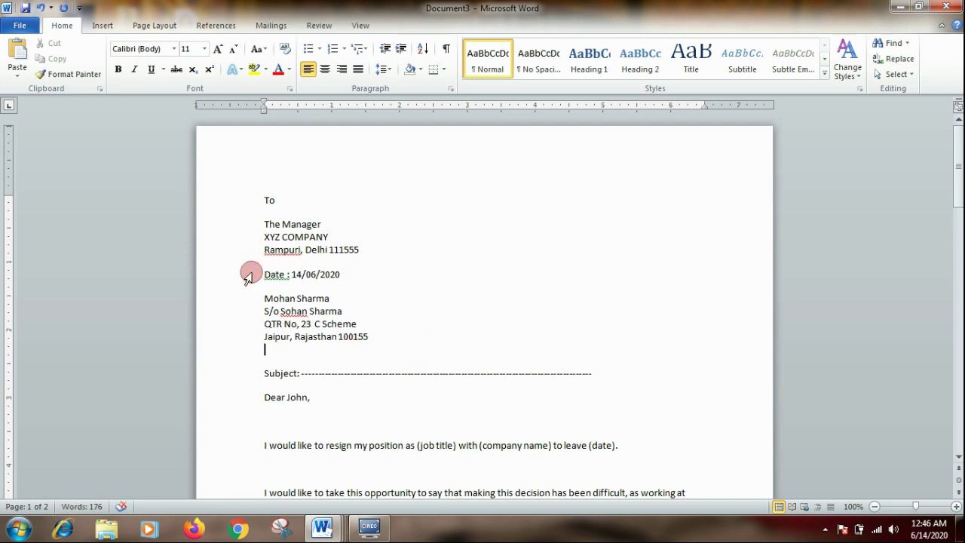
Step: Add a space before the comma in the recipient's address, and accept the suggested grammar corrections for it and for the "Date:" label
{"action": "left_click", "coordinate": [301, 249]}
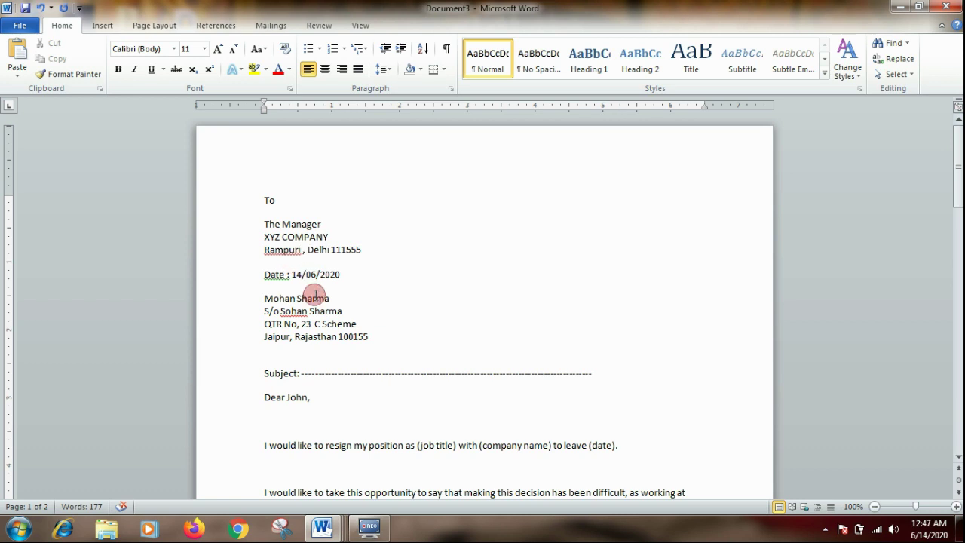
{"action": "left_click", "coordinate": [271, 273]}
{"action": "right_click", "coordinate": [271, 273]}
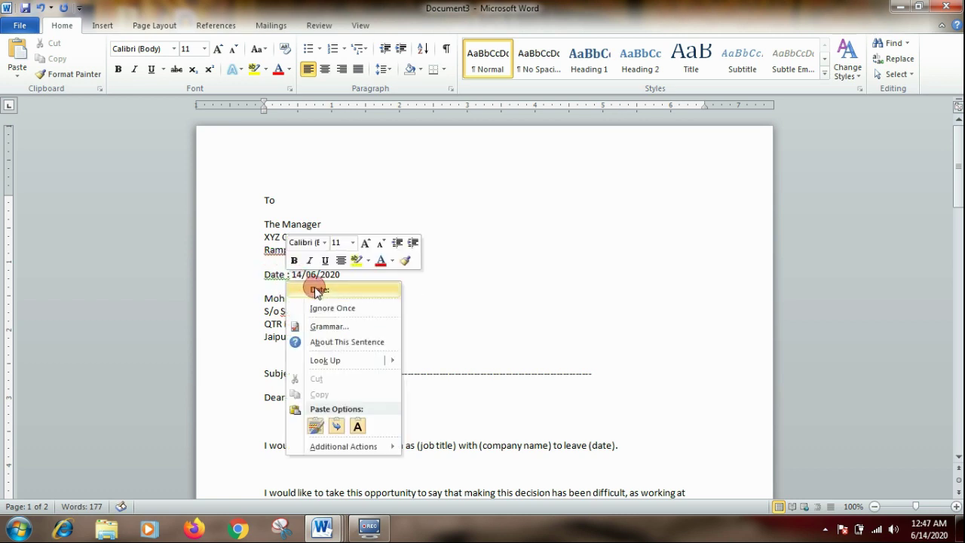
{"action": "left_click", "coordinate": [317, 291]}
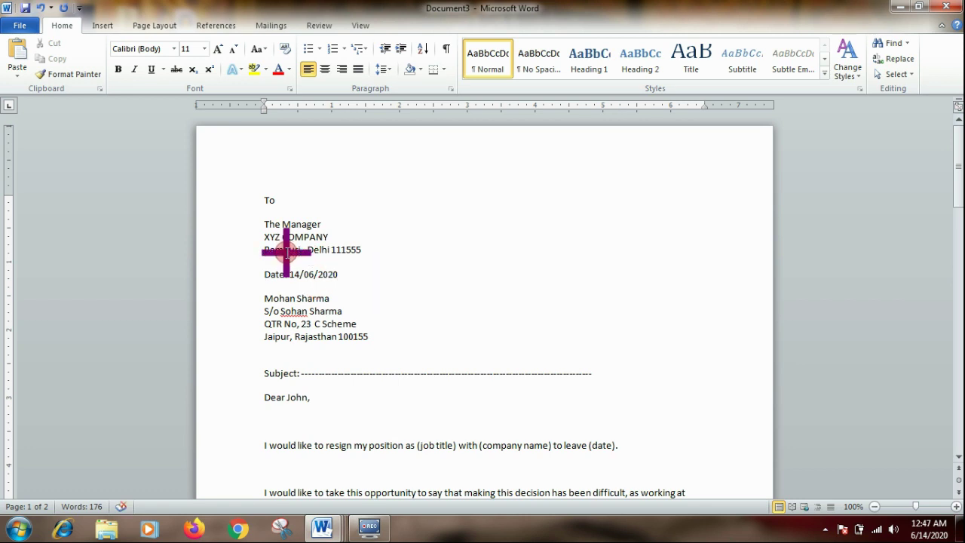
{"action": "right_click", "coordinate": [300, 255]}
{"action": "left_click", "coordinate": [336, 284]}
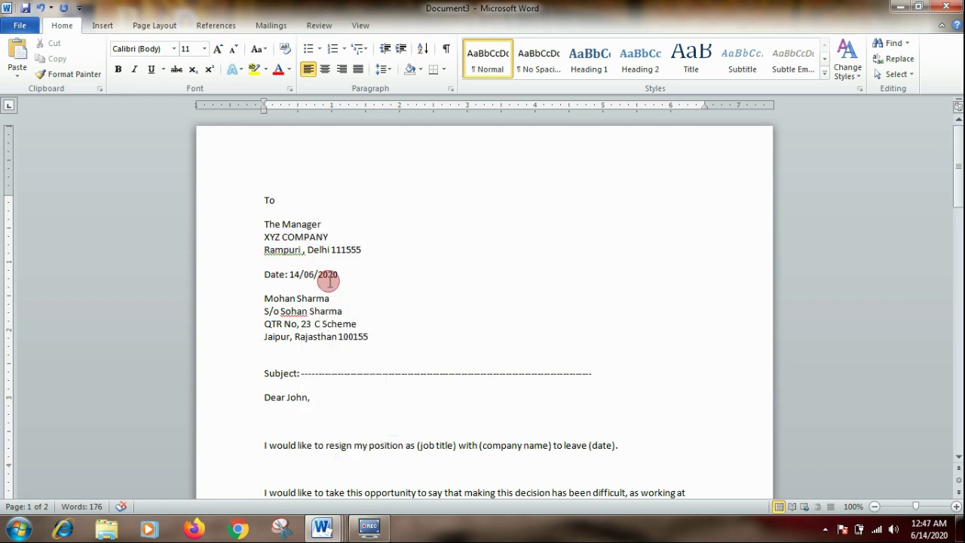
{"action": "right_click", "coordinate": [301, 249]}
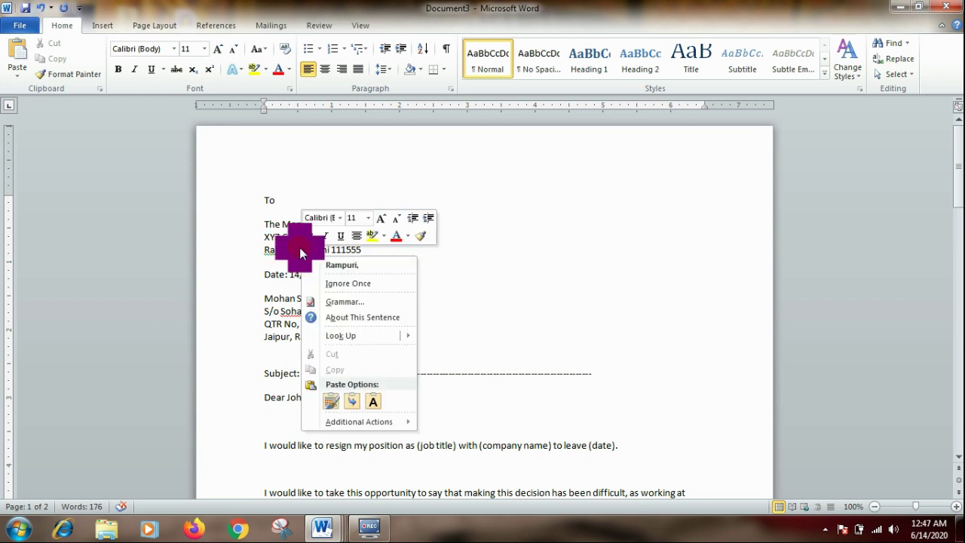
{"action": "left_click", "coordinate": [329, 264]}
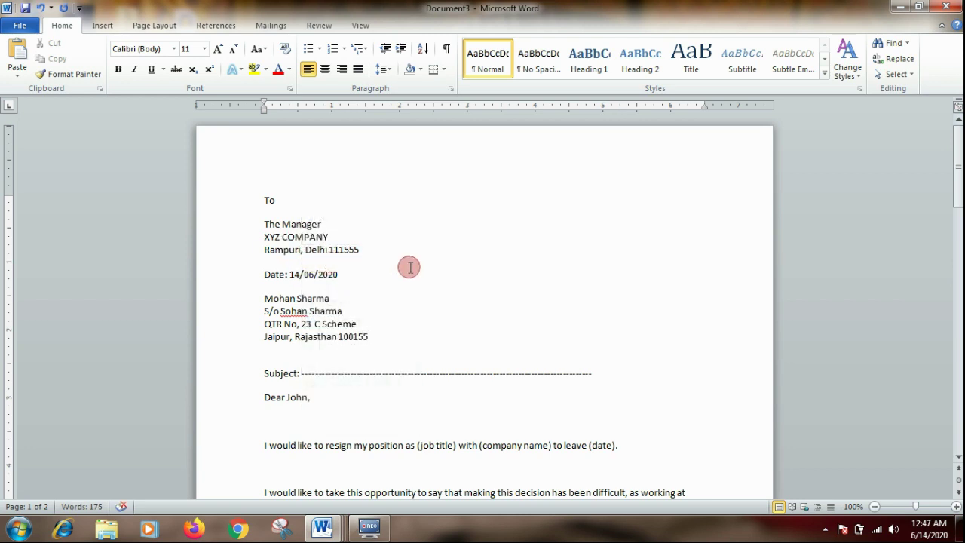
Step: Ignore the spelling flags on the father's name in the sender's block and the place name in the recipient's address
{"action": "right_click", "coordinate": [286, 310]}
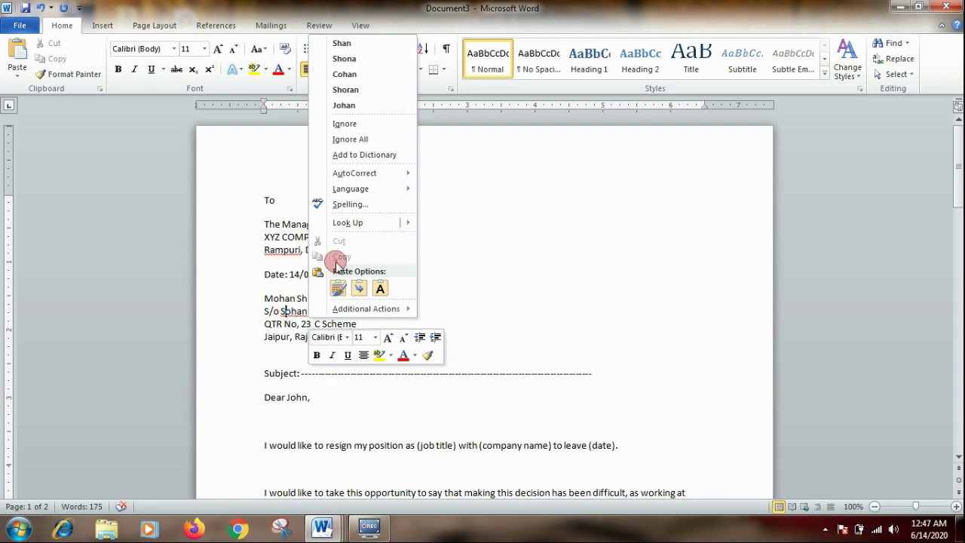
{"action": "left_click", "coordinate": [344, 125]}
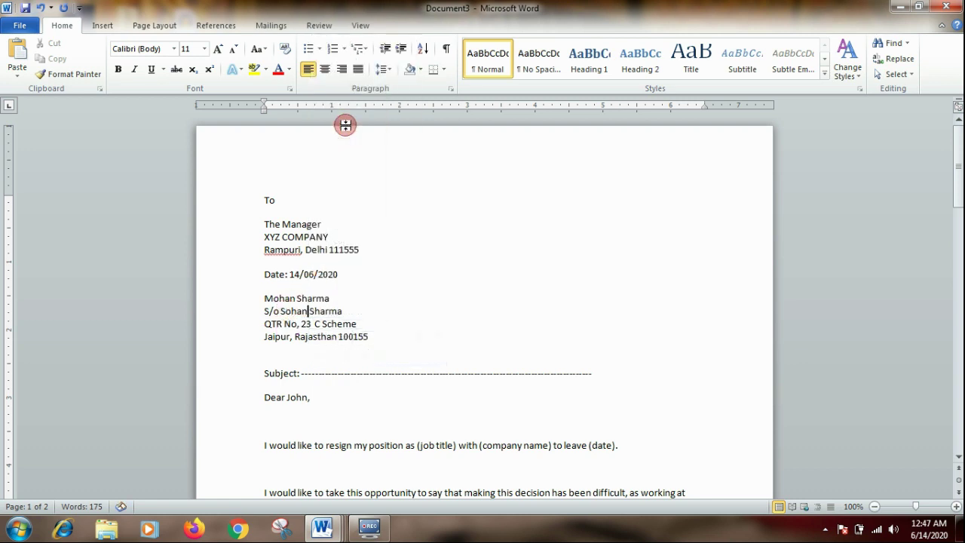
{"action": "right_click", "coordinate": [276, 250]}
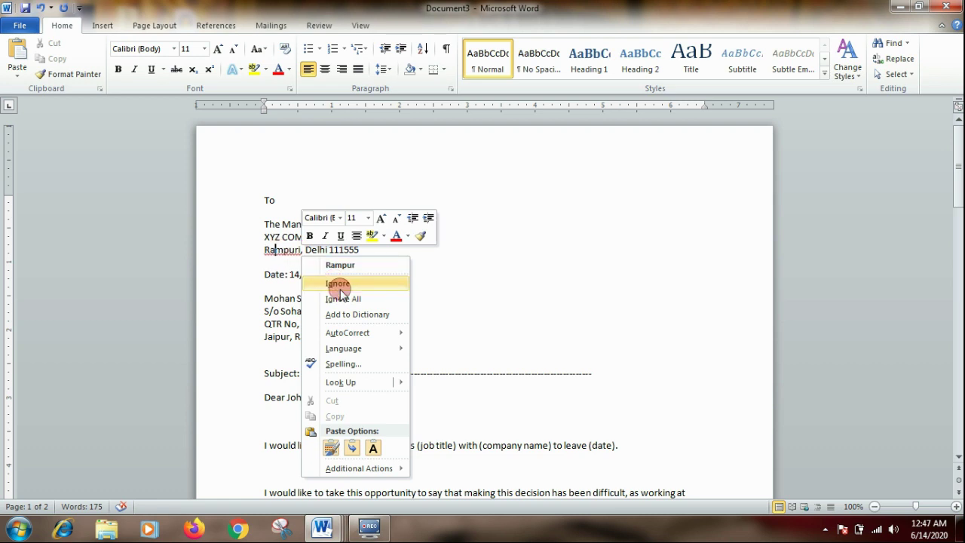
{"action": "left_click", "coordinate": [339, 287]}
{"action": "left_click", "coordinate": [411, 275]}
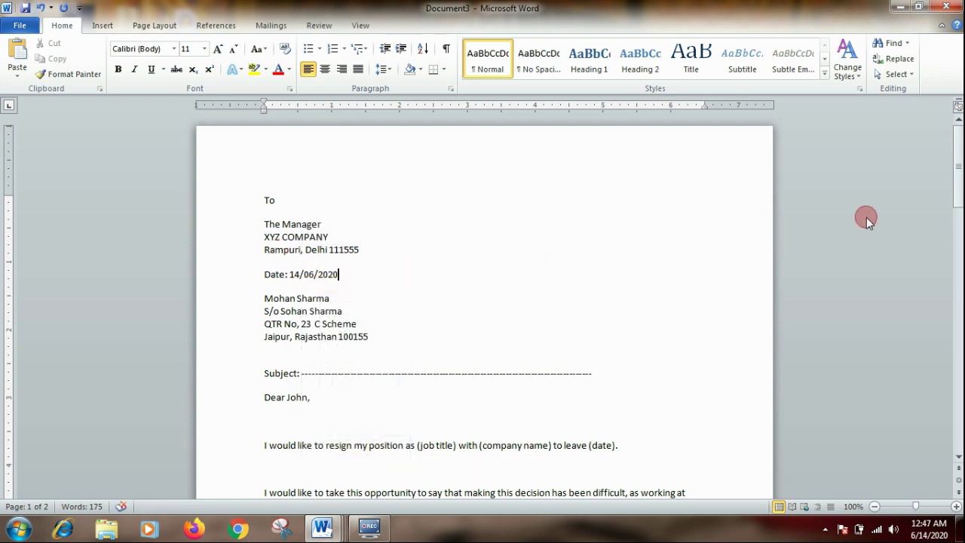
Step: Delete the blank lines between the greeting and the paragraph beginning "However, I am excited"
{"action": "left_click_drag", "start_coordinate": [958, 190], "coordinate": [958, 232]}
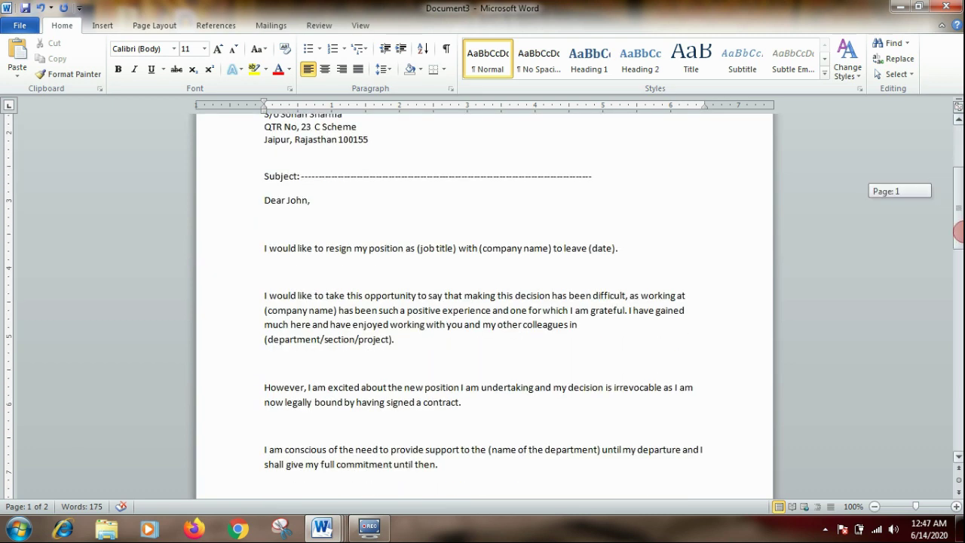
{"action": "left_click", "coordinate": [349, 232]}
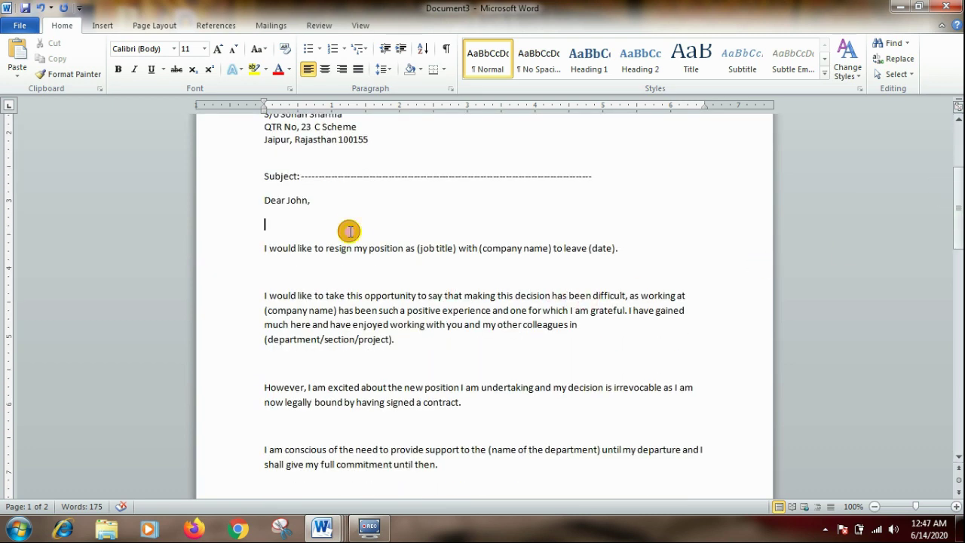
{"action": "key", "text": "Delete"}
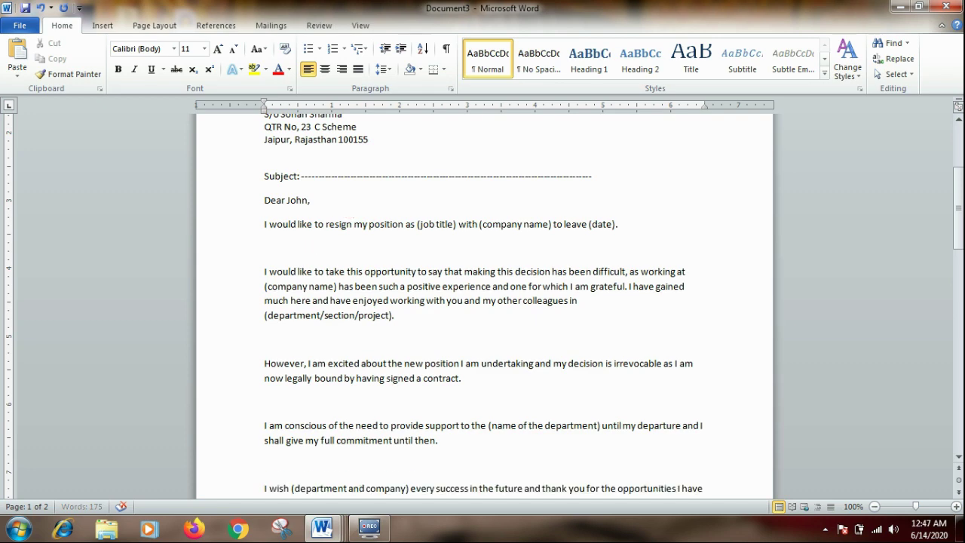
{"action": "left_click", "coordinate": [334, 253]}
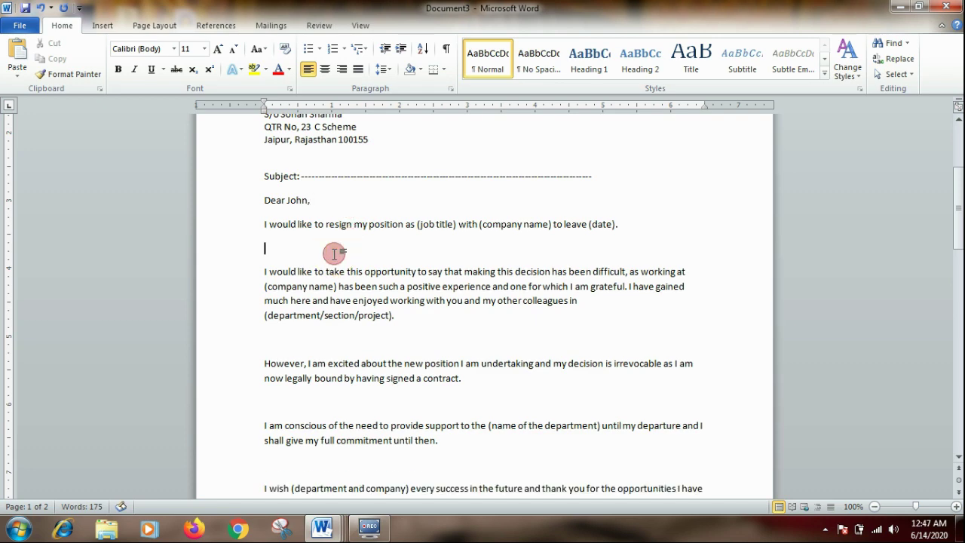
{"action": "key", "text": "Delete"}
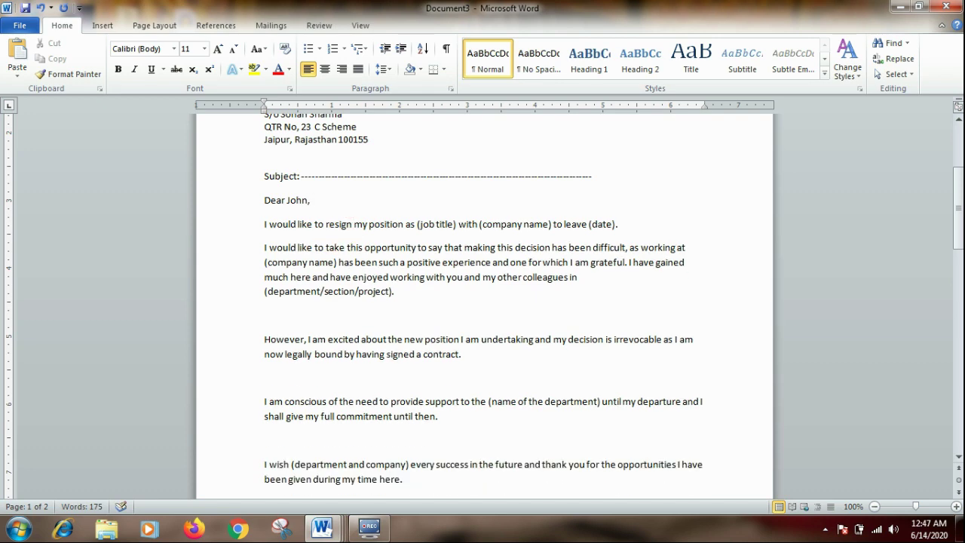
{"action": "left_click", "coordinate": [285, 325]}
{"action": "key", "text": "Delete"}
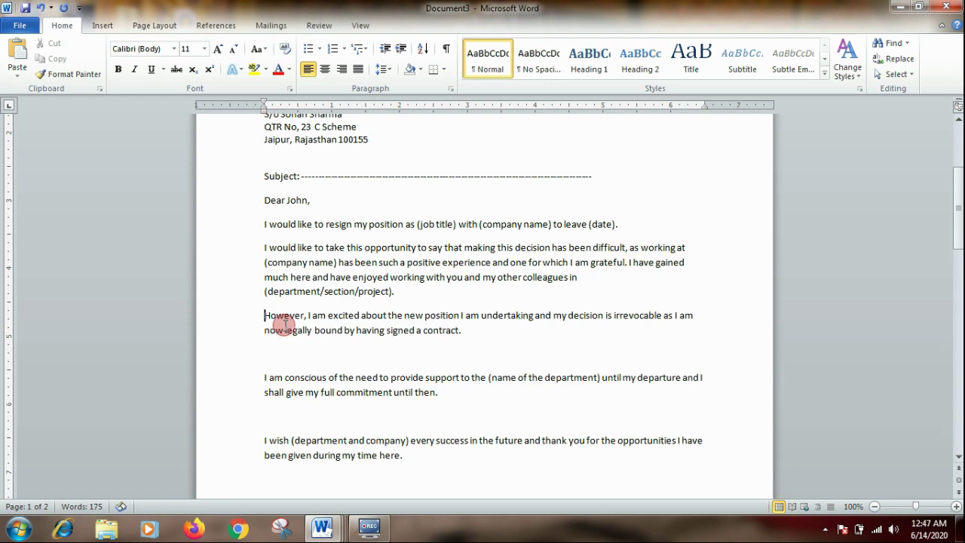
Step: Delete the blank lines before the paragraphs beginning "I am conscious" and "I wish"
{"action": "left_click", "coordinate": [287, 352]}
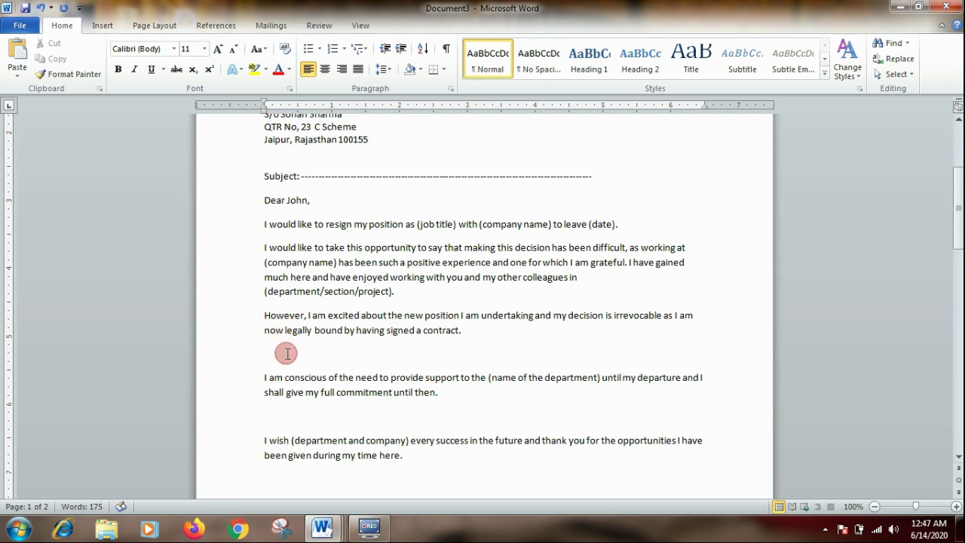
{"action": "key", "text": "Delete"}
{"action": "left_click", "coordinate": [289, 392]}
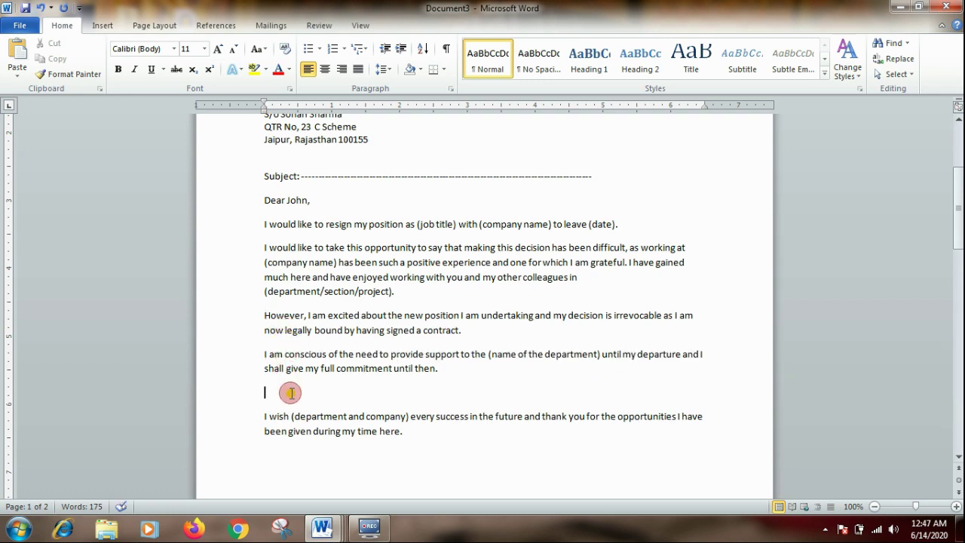
{"action": "key", "text": "Delete"}
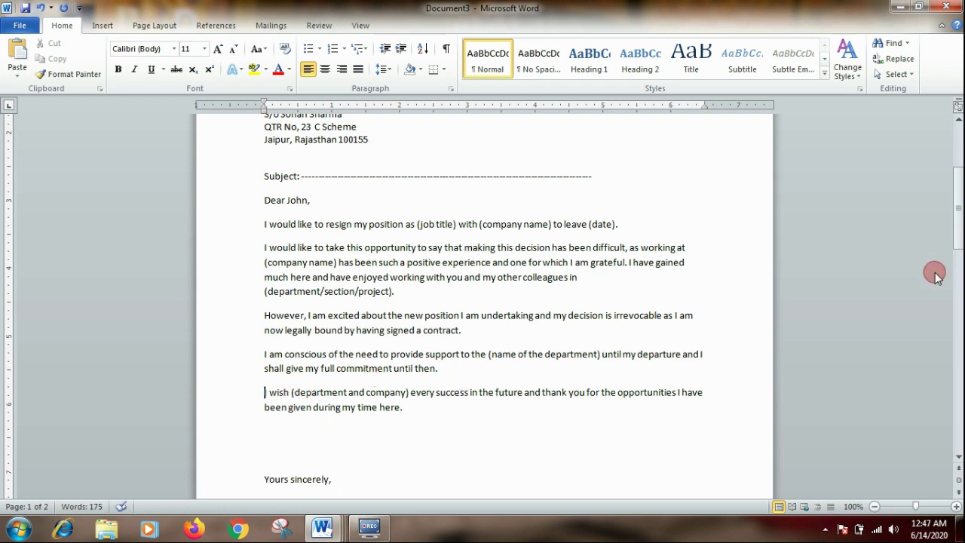
Step: Delete three of the blank lines between "Yours sincerely," and the closing "You"
{"action": "left_click_drag", "start_coordinate": [958, 209], "coordinate": [958, 266]}
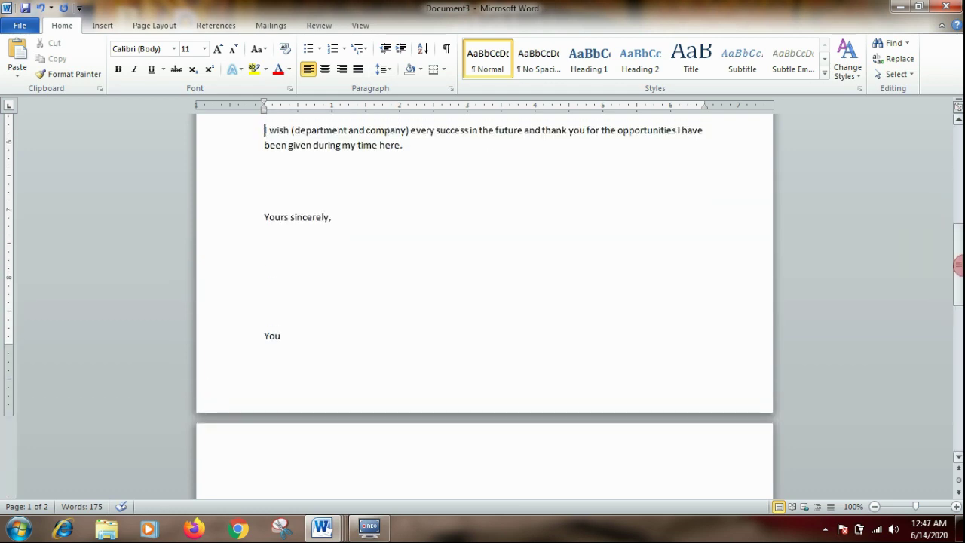
{"action": "left_click", "coordinate": [276, 263]}
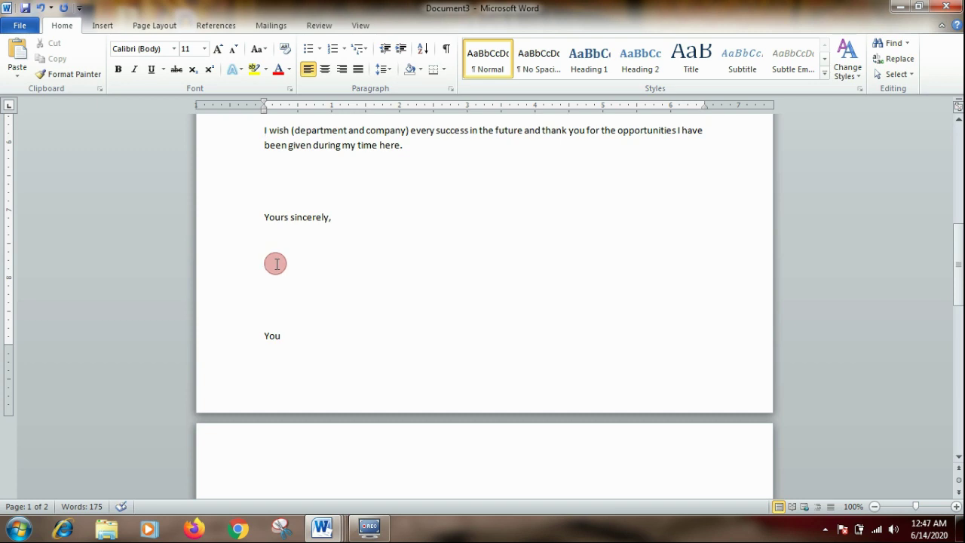
{"action": "key", "text": "Delete"}
{"action": "key", "text": "Delete"}
{"action": "key", "text": "Delete"}
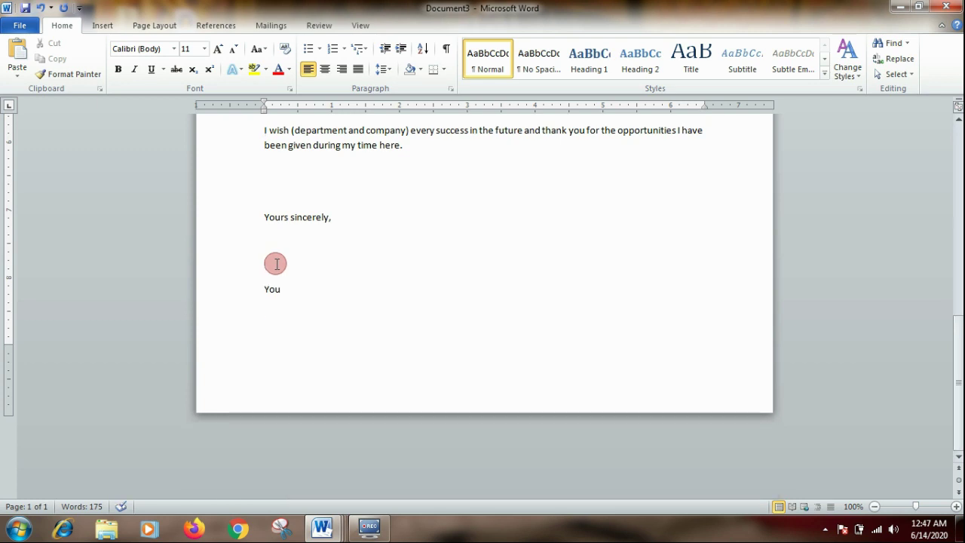
Step: Format the subject line as bold 12 pt text and remove the extra line break space after its dashes
{"action": "left_click_drag", "start_coordinate": [958, 399], "coordinate": [959, 145]}
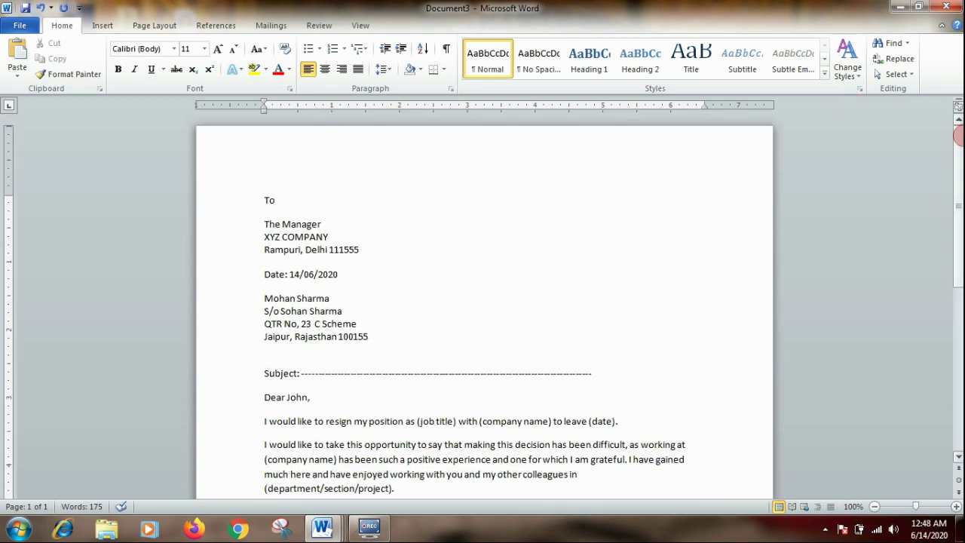
{"action": "mouse_move", "coordinate": [958, 175]}
{"action": "left_mouse_down"}
{"action": "mouse_move", "coordinate": [958, 298]}
{"action": "mouse_move", "coordinate": [958, 175]}
{"action": "left_mouse_up"}
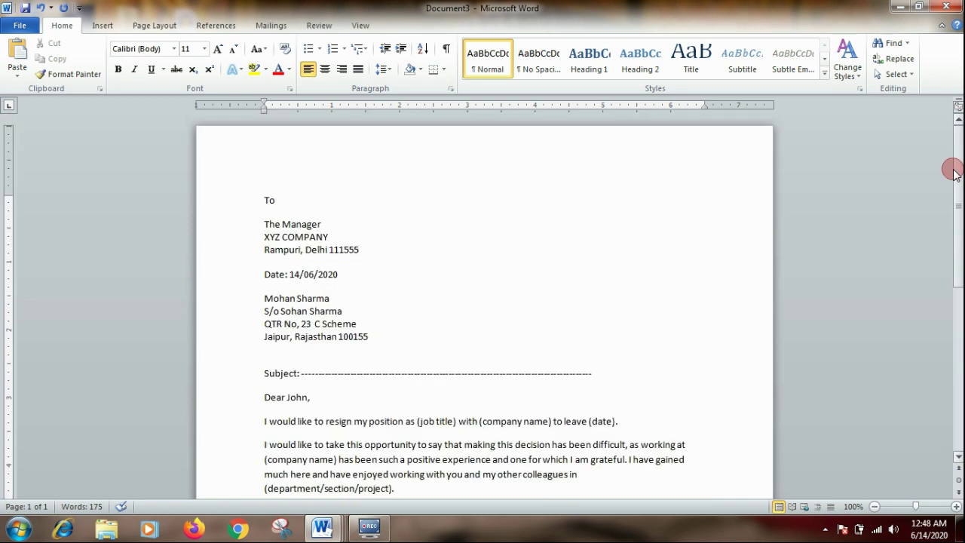
{"action": "left_click", "coordinate": [223, 377]}
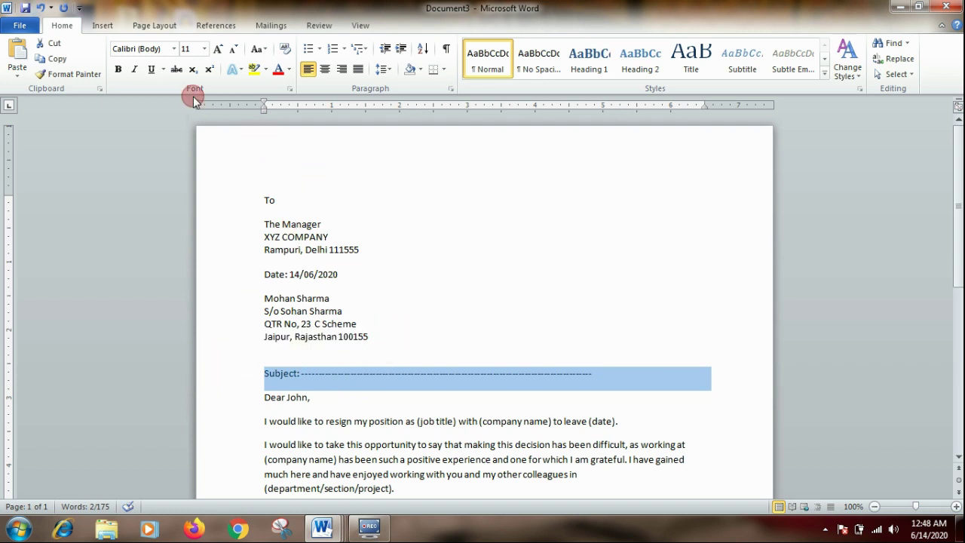
{"action": "left_click", "coordinate": [118, 69]}
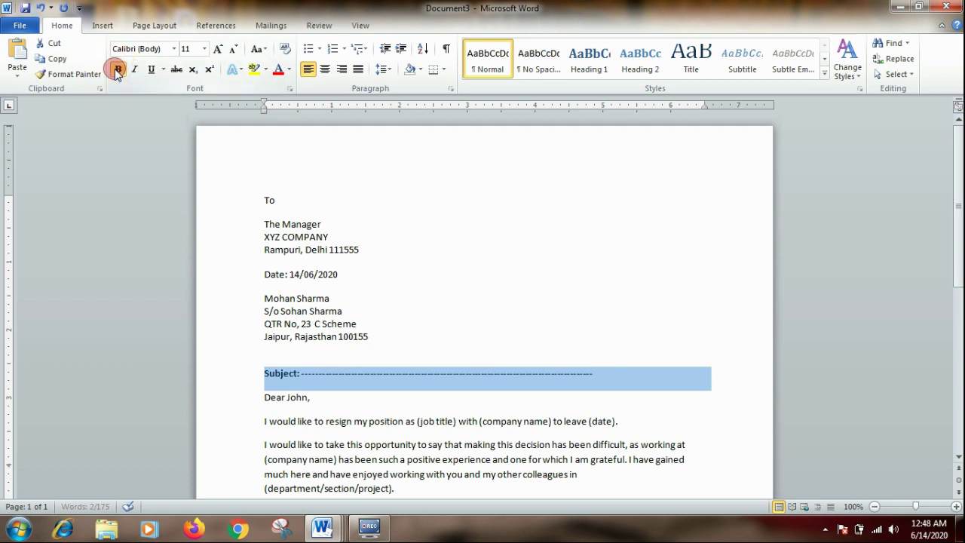
{"action": "left_click", "coordinate": [204, 48]}
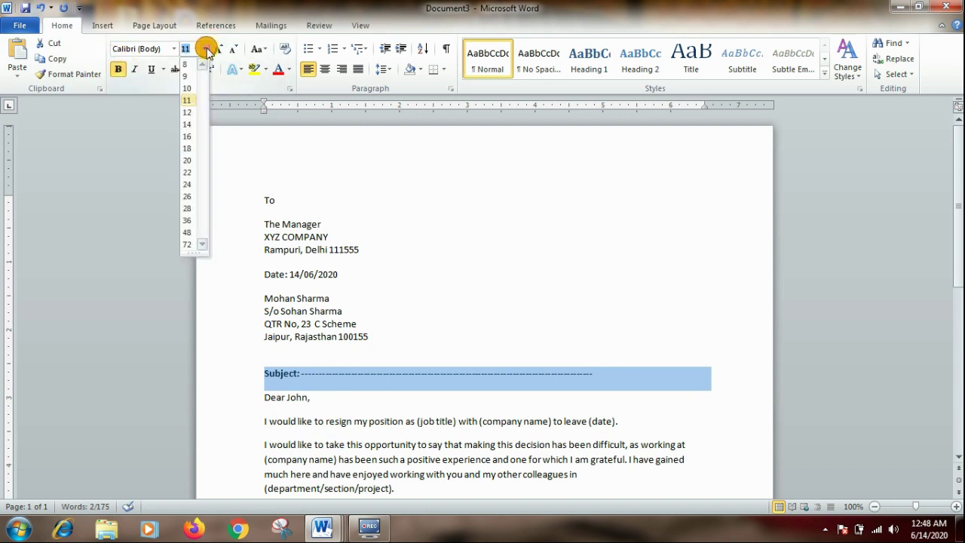
{"action": "left_click", "coordinate": [187, 112]}
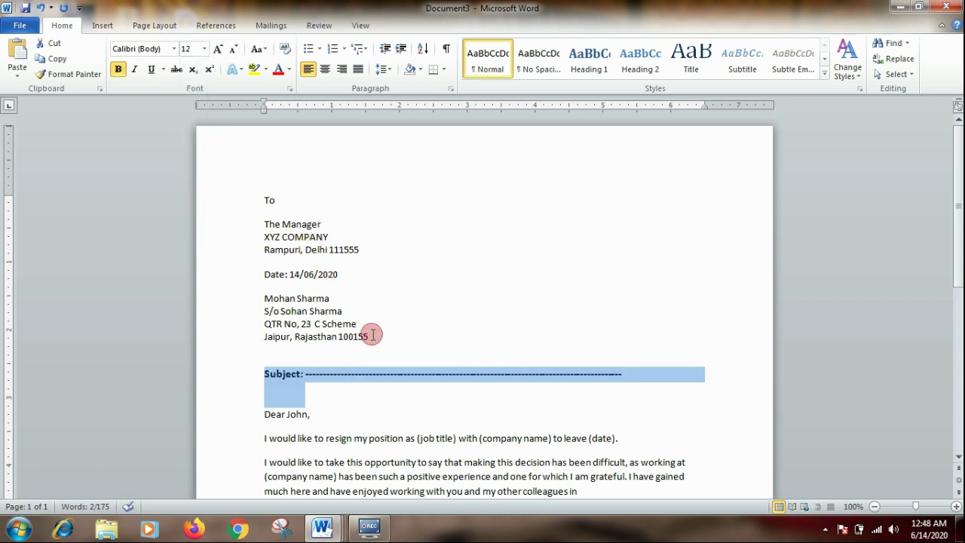
{"action": "left_click", "coordinate": [631, 374]}
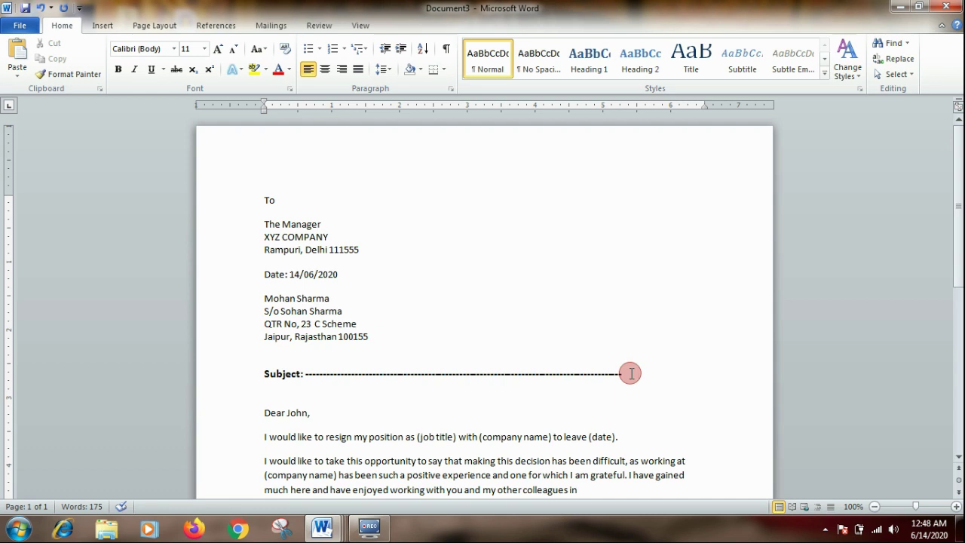
{"action": "key", "text": "Delete"}
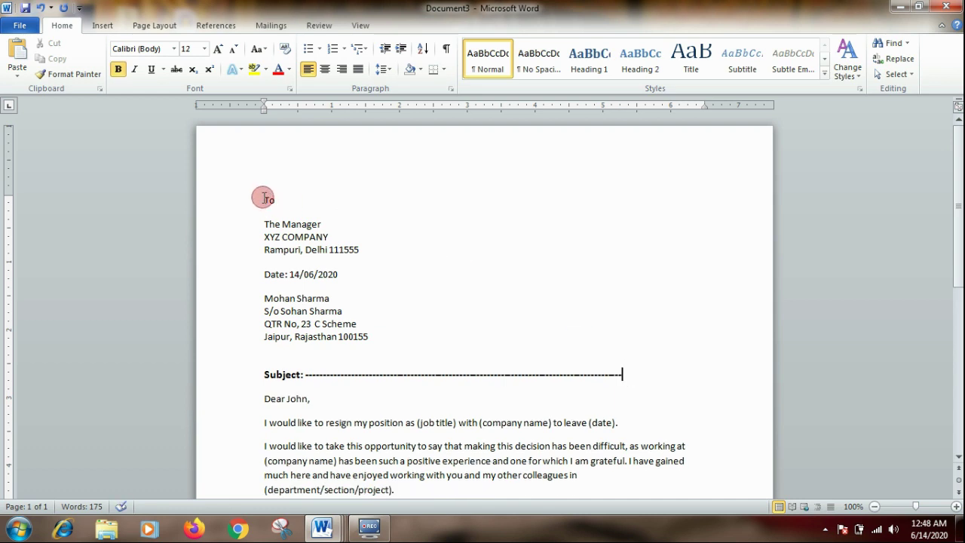
Step: Change the font of the entire letter, from "To" through the closing, to Cambria
{"action": "left_click_drag", "start_coordinate": [264, 201], "coordinate": [396, 408]}
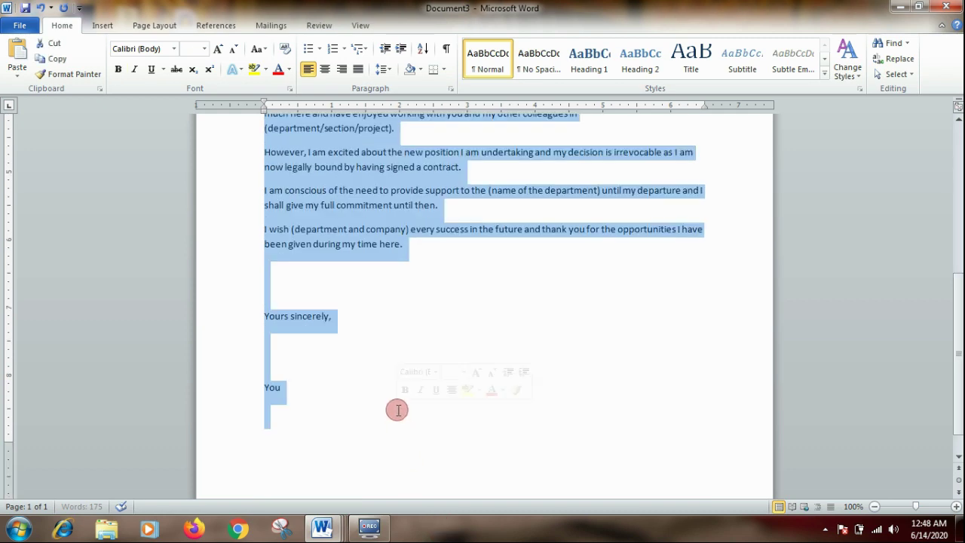
{"action": "left_click", "coordinate": [175, 50]}
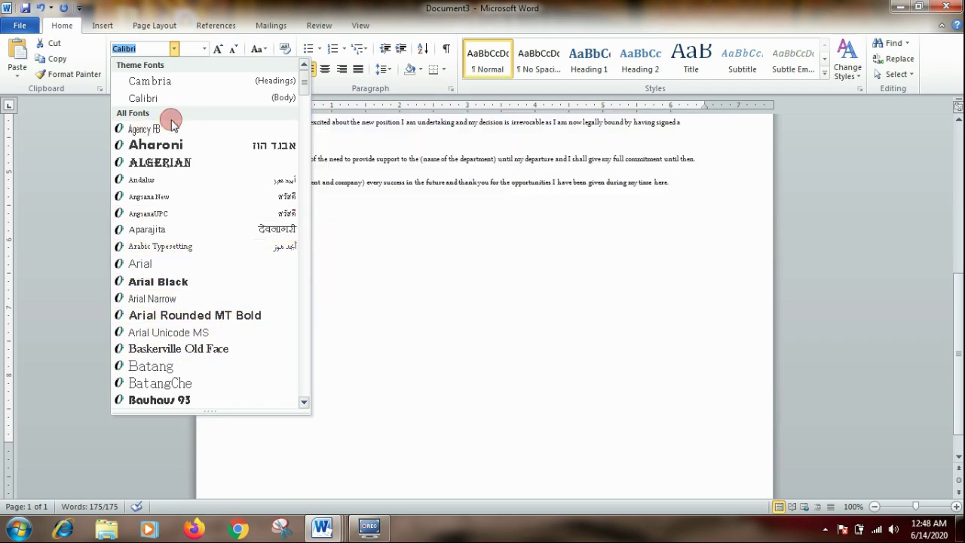
{"action": "left_click", "coordinate": [181, 83]}
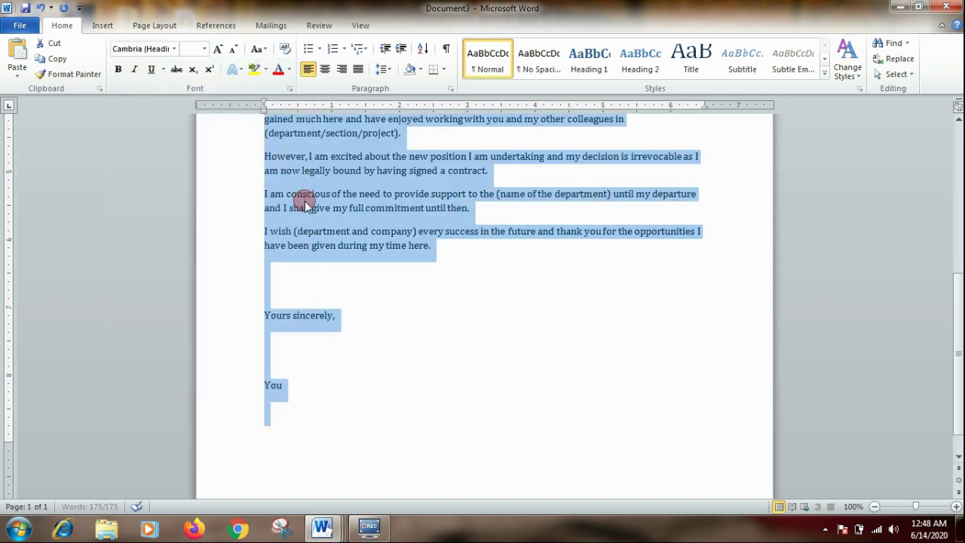
{"action": "left_click", "coordinate": [639, 335]}
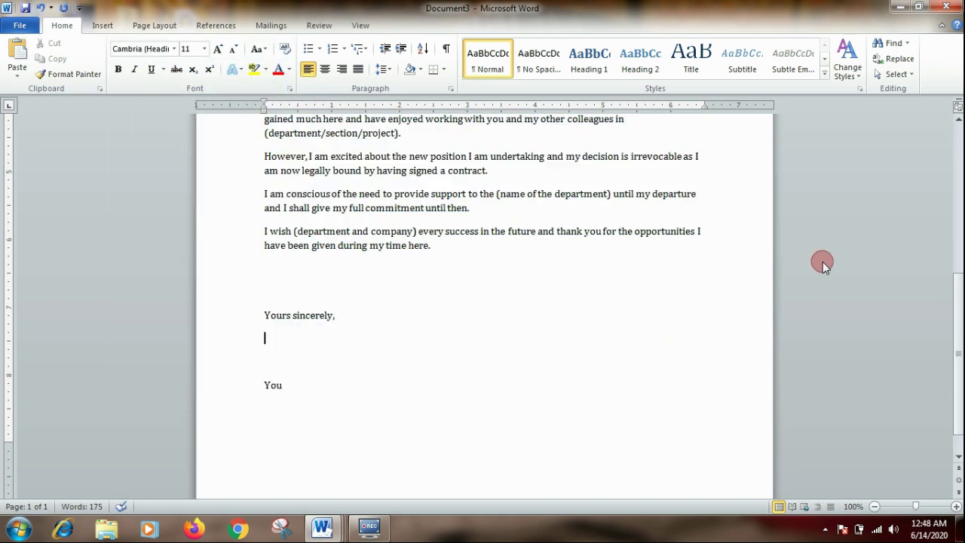
Step: Insert two blank lines above "To" and enter "XYZ COMPANY PVT. LTD" on the letter's first line
{"action": "left_click_drag", "start_coordinate": [958, 310], "coordinate": [958, 130]}
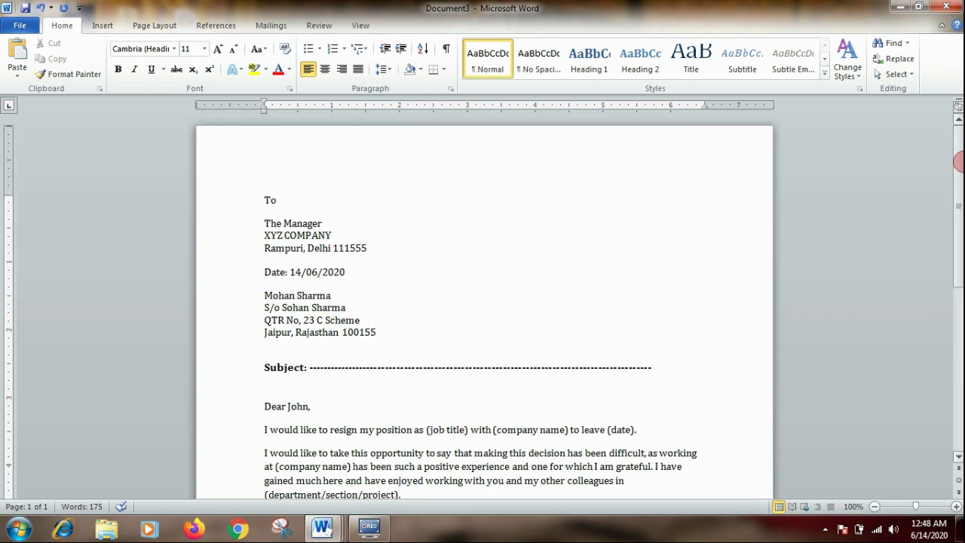
{"action": "left_click", "coordinate": [255, 193]}
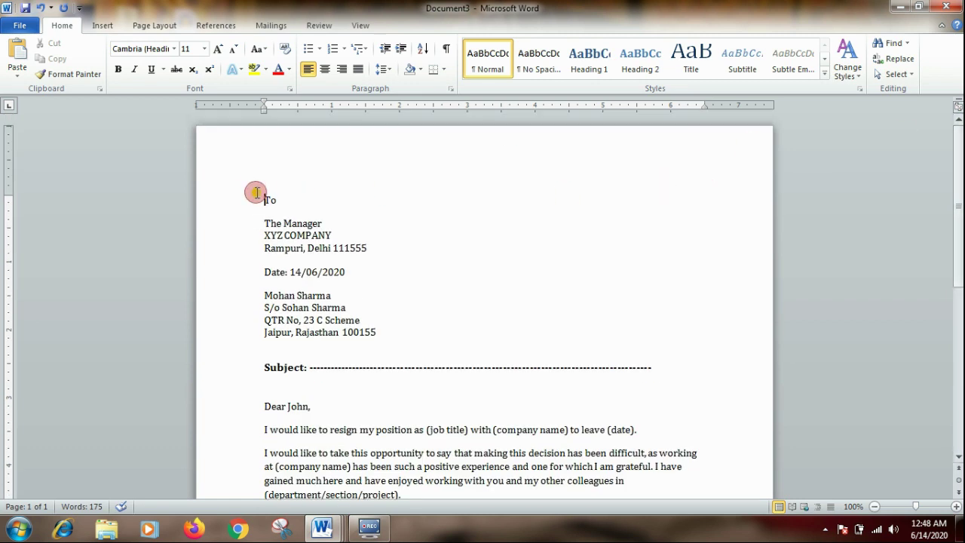
{"action": "key", "text": "Return"}
{"action": "key", "text": "Return"}
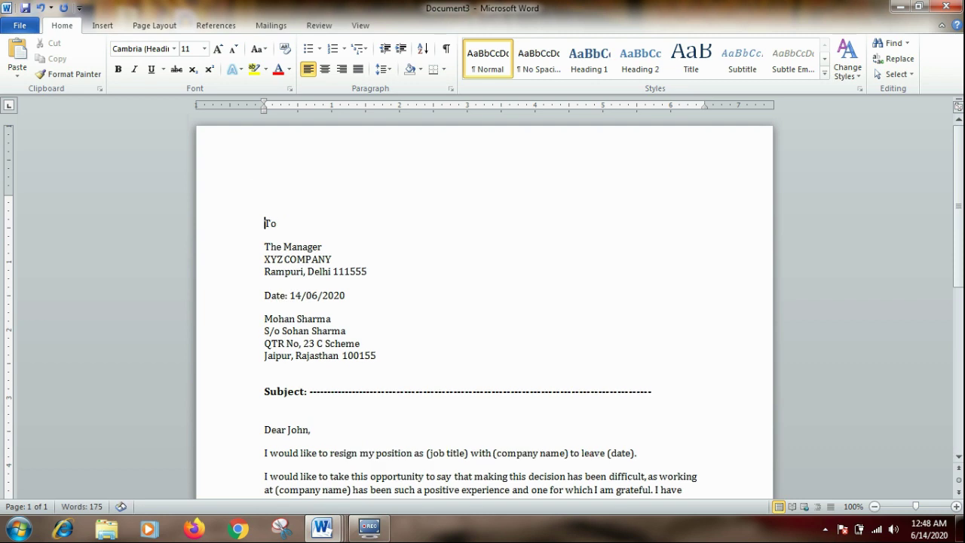
{"action": "left_click", "coordinate": [314, 194]}
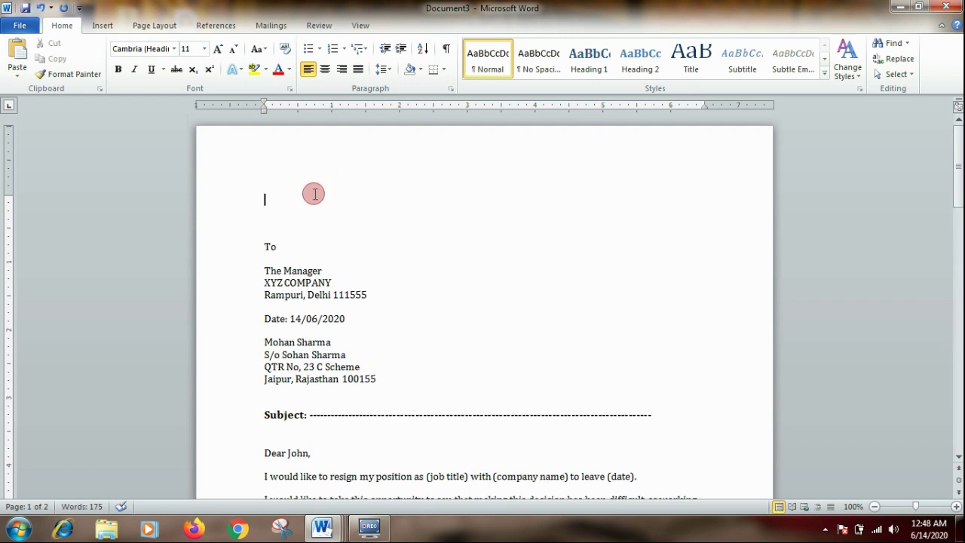
{"action": "type", "text": "XYZ COMPANY PVT"}
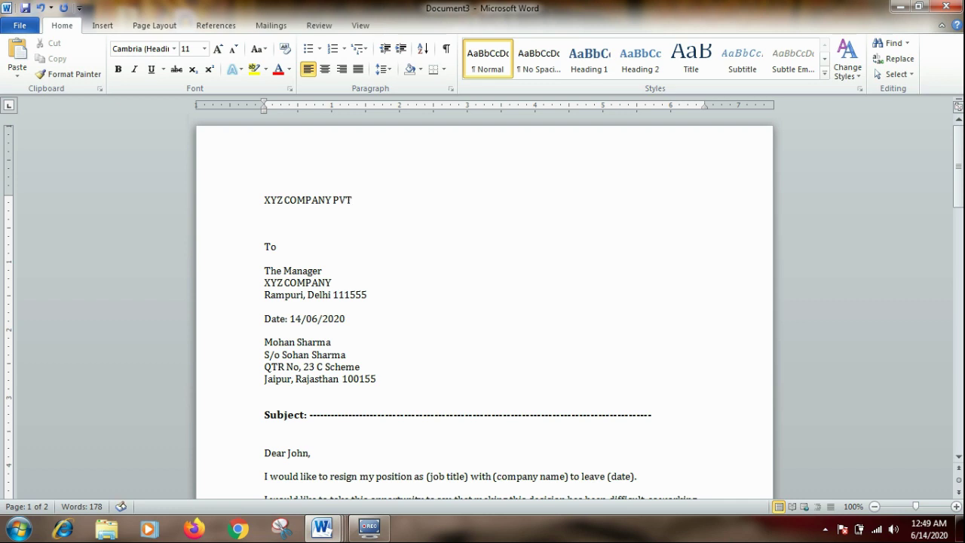
{"action": "type", "text": "LTD"}
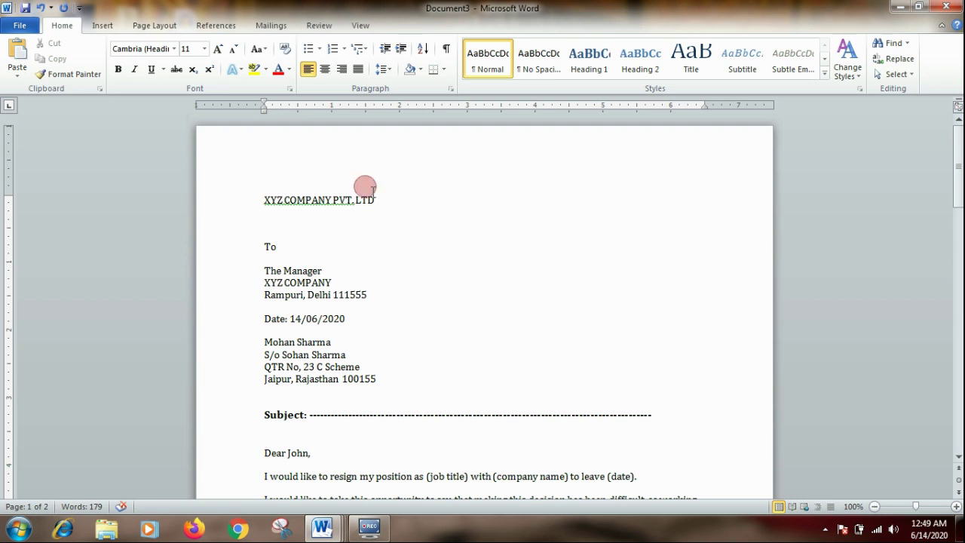
Step: Center the "XYZ COMPANY PVT. LTD" heading and set its font size to 22
{"action": "left_click_drag", "start_coordinate": [384, 201], "coordinate": [279, 198]}
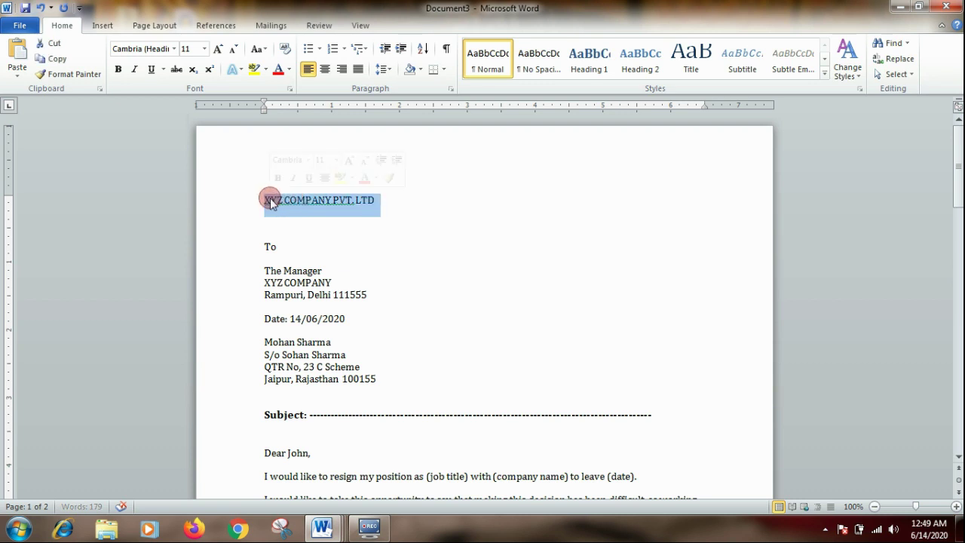
{"action": "left_click", "coordinate": [327, 69]}
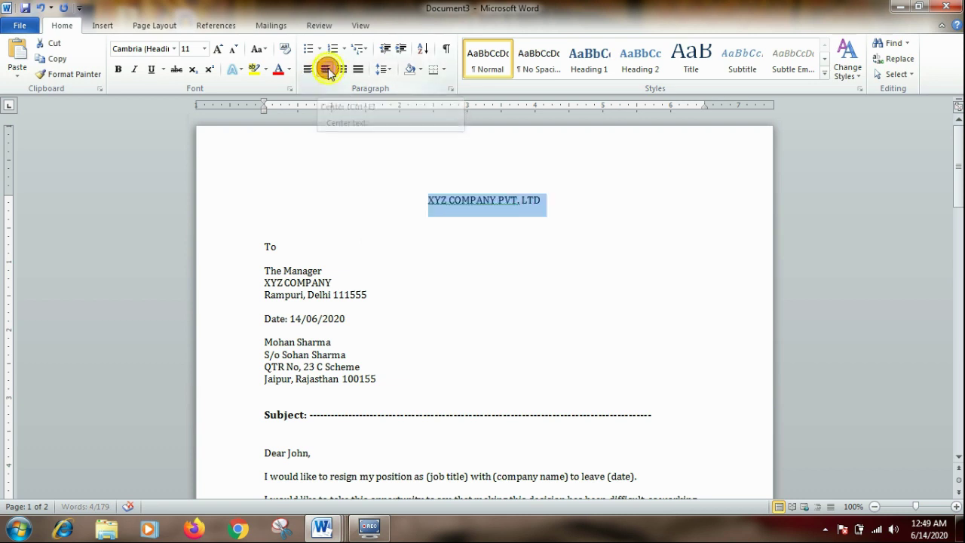
{"action": "left_click", "coordinate": [218, 50]}
{"action": "left_click", "coordinate": [218, 50]}
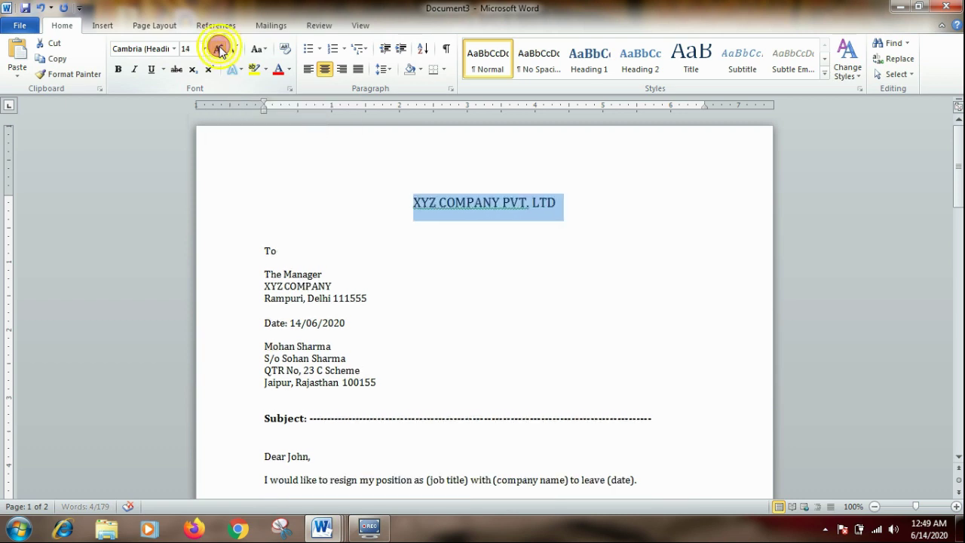
{"action": "left_click", "coordinate": [215, 50]}
{"action": "left_click", "coordinate": [203, 49]}
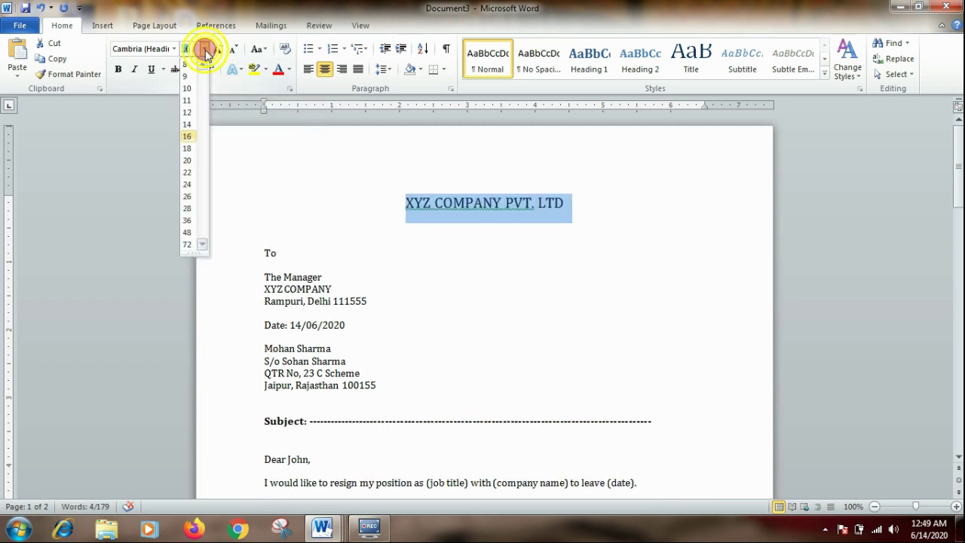
{"action": "left_click", "coordinate": [188, 173]}
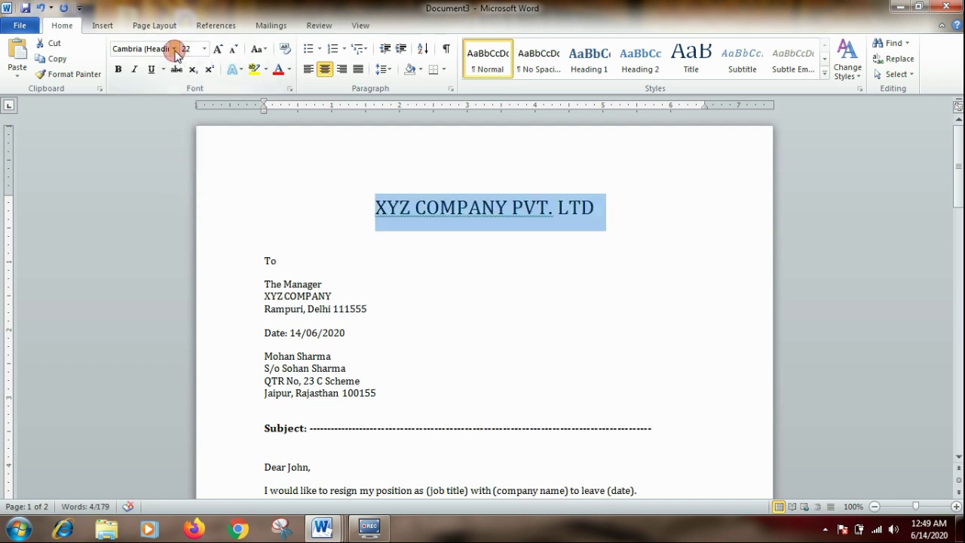
Step: Change the font of the company heading to Arial Black
{"action": "left_click", "coordinate": [174, 49]}
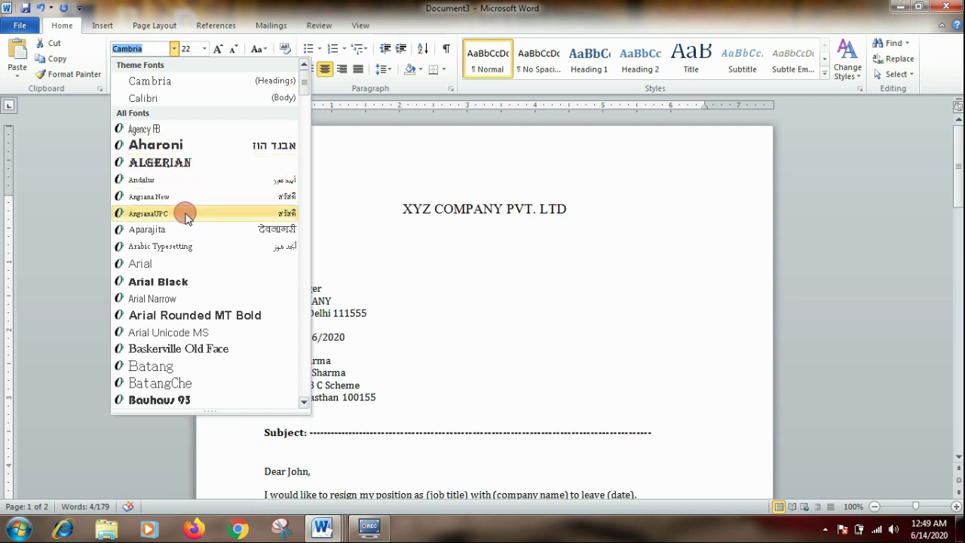
{"action": "left_click", "coordinate": [184, 289]}
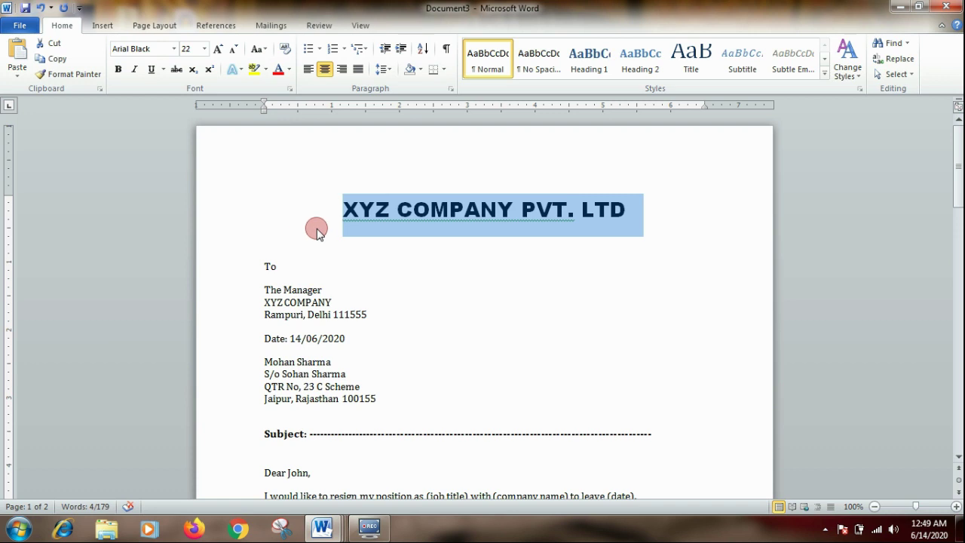
{"action": "left_click", "coordinate": [317, 230]}
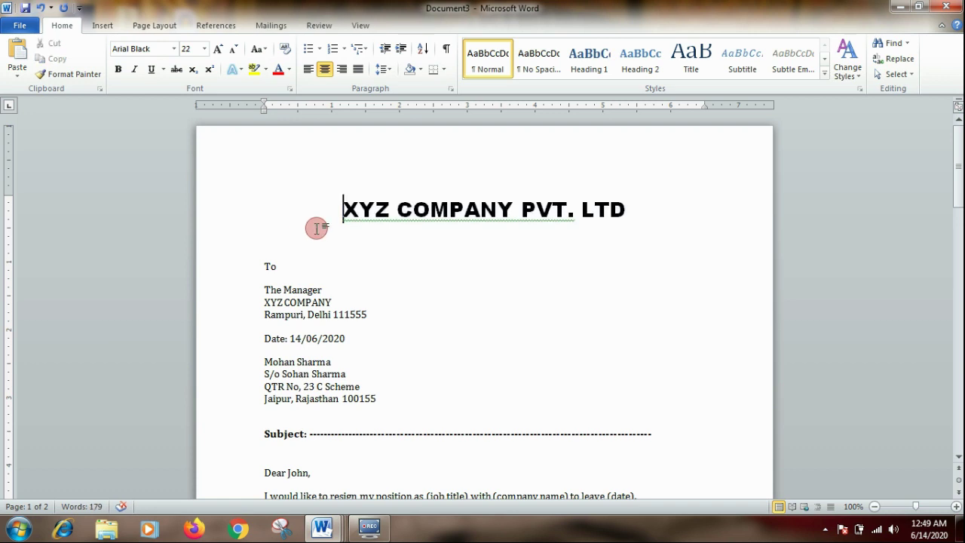
Step: Reduce the page's top margin to about 0.5 inch and add a new line below the company heading
{"action": "left_click_drag", "start_coordinate": [8, 192], "coordinate": [7, 155]}
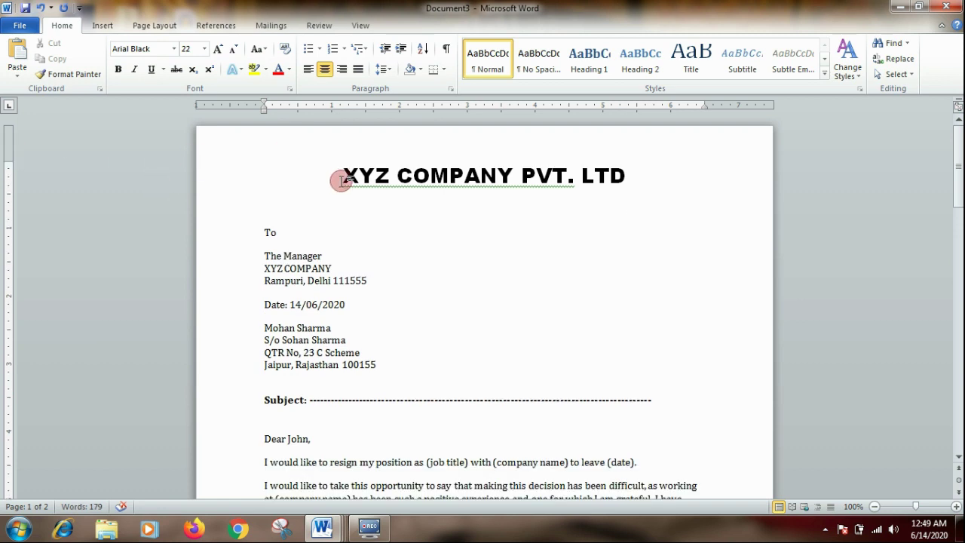
{"action": "left_click", "coordinate": [636, 171]}
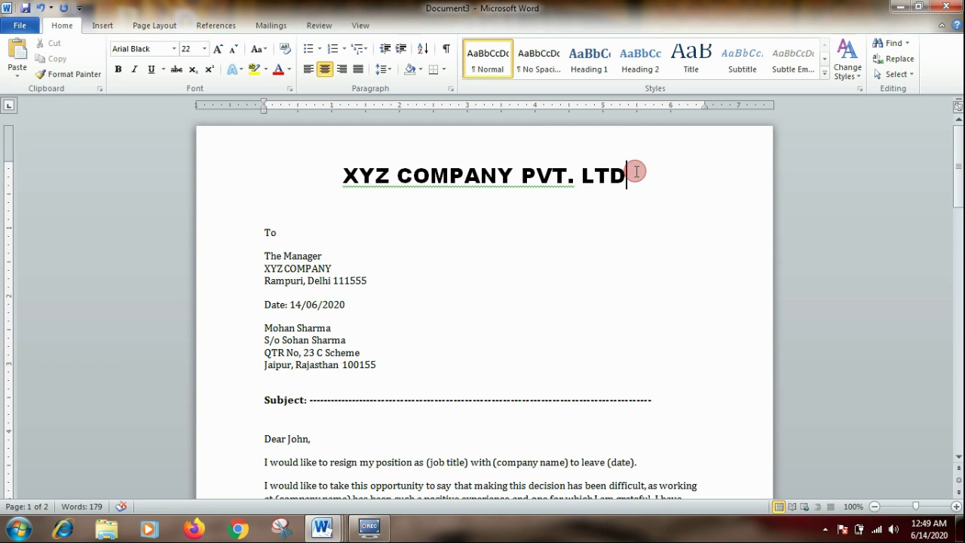
{"action": "key", "text": "Return"}
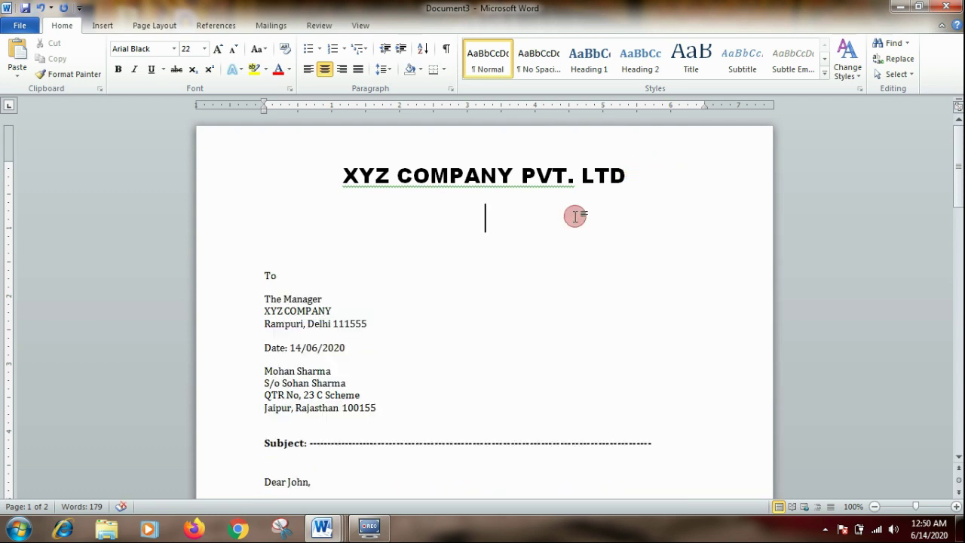
{"action": "left_click", "coordinate": [204, 48]}
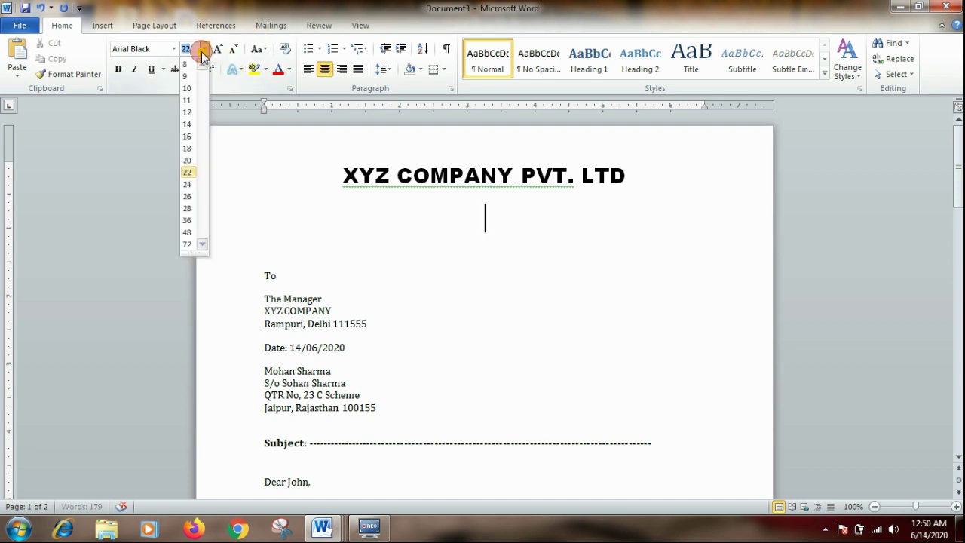
{"action": "left_click", "coordinate": [189, 126]}
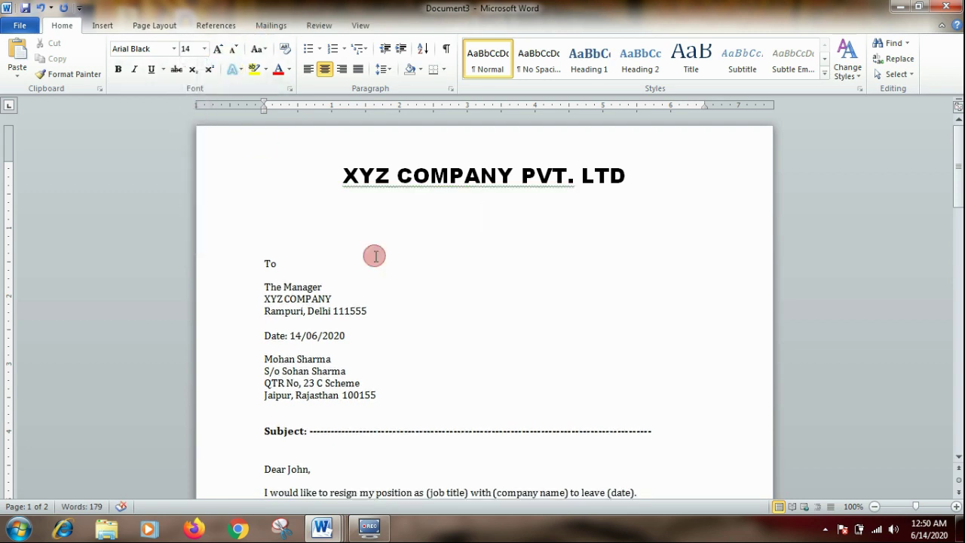
{"action": "type", "text": "dEL"}
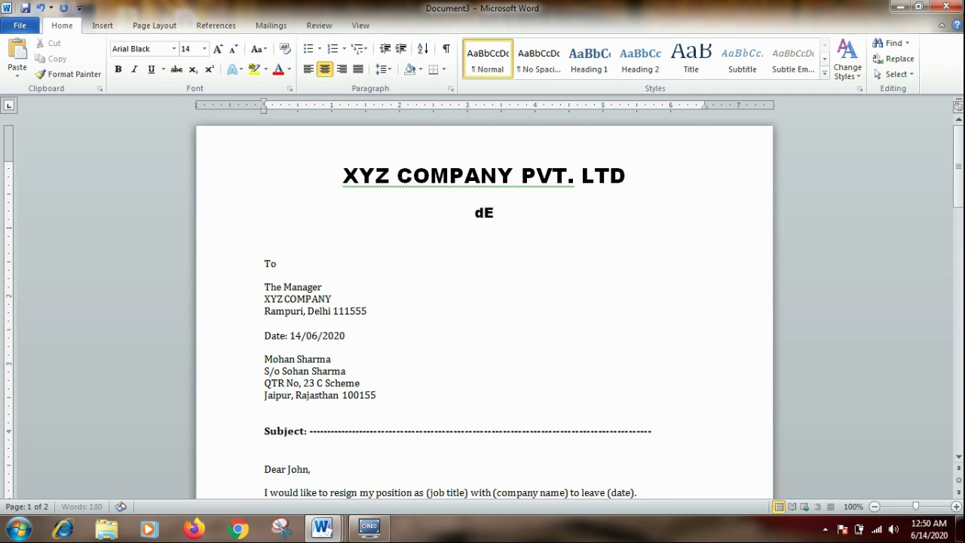
{"action": "key", "text": "BackSpace"}
{"action": "key", "text": "BackSpace"}
{"action": "key", "text": "BackSpace"}
Step: Copy the address line from the recipient block to the line below the company heading and center it
{"action": "left_click_drag", "start_coordinate": [265, 312], "coordinate": [359, 312]}
{"action": "key", "text": "ctrl+c"}
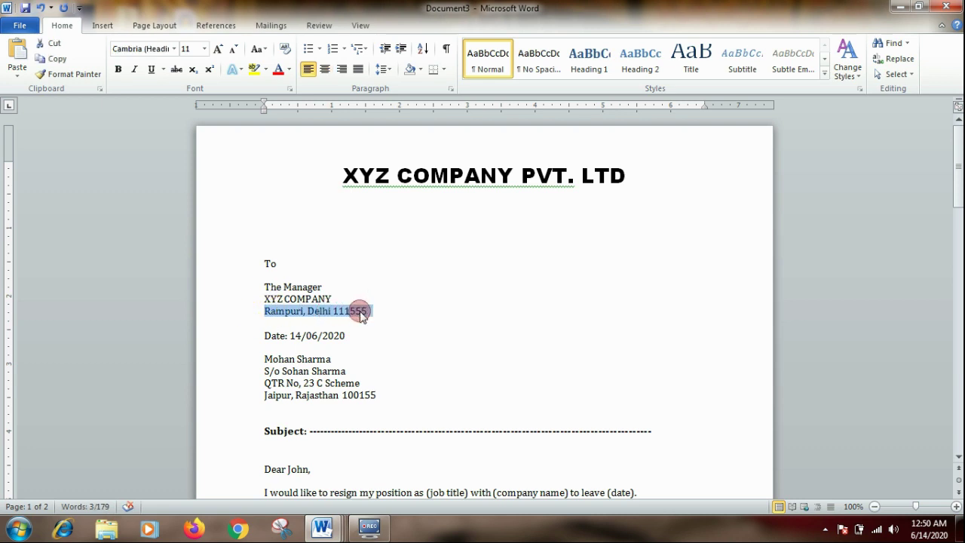
{"action": "left_click", "coordinate": [427, 203]}
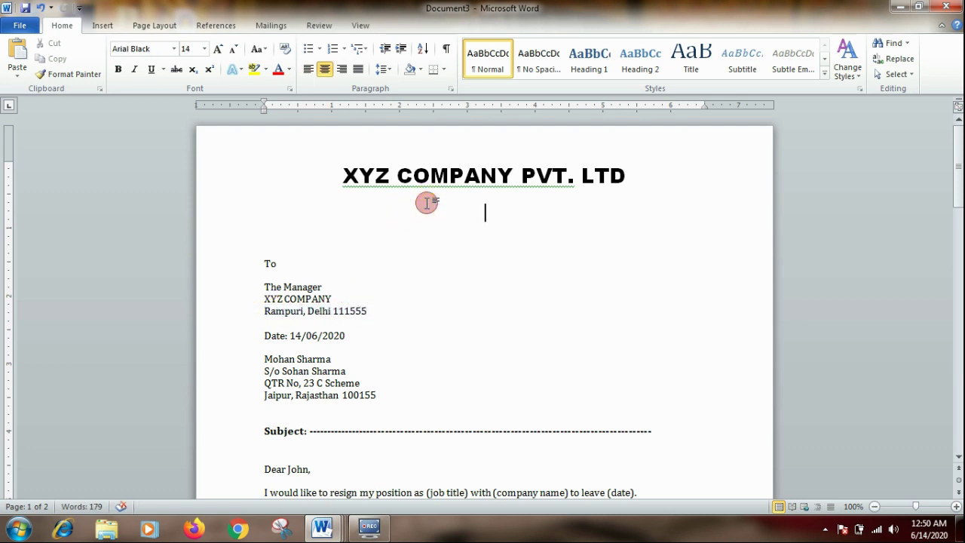
{"action": "key", "text": "ctrl+v"}
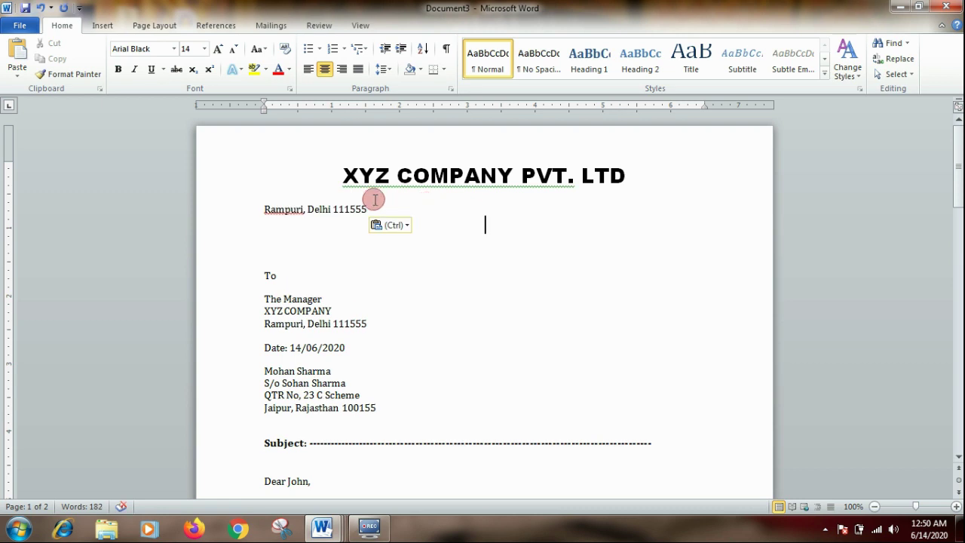
{"action": "left_click", "coordinate": [322, 209]}
{"action": "left_click", "coordinate": [326, 68]}
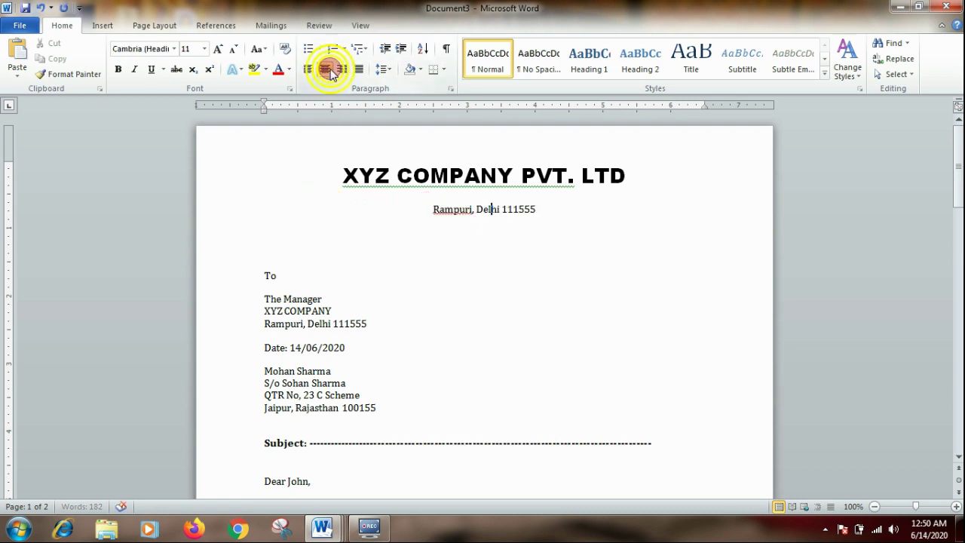
Step: Remove the space after the paragraph for the company heading and the address line below it
{"action": "left_click_drag", "start_coordinate": [427, 167], "coordinate": [457, 224]}
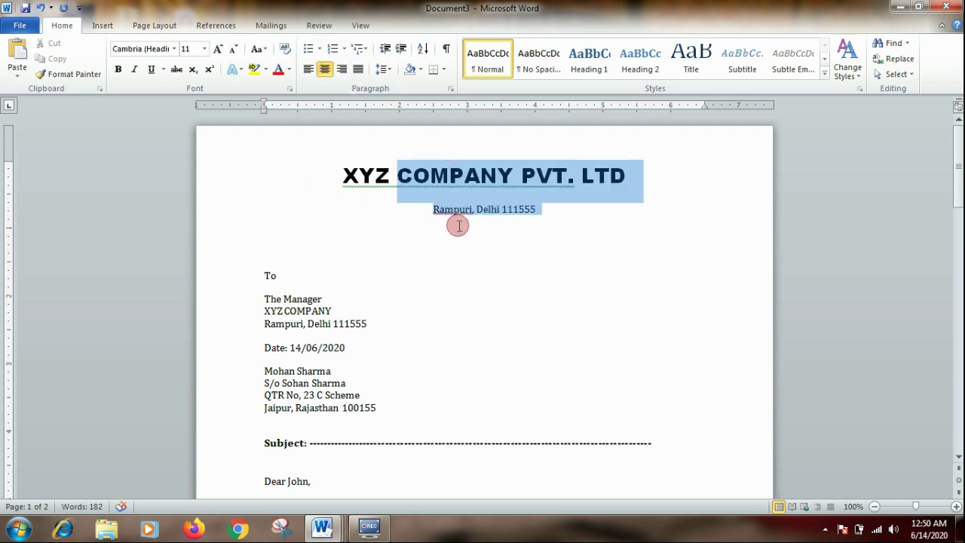
{"action": "left_click", "coordinate": [386, 69]}
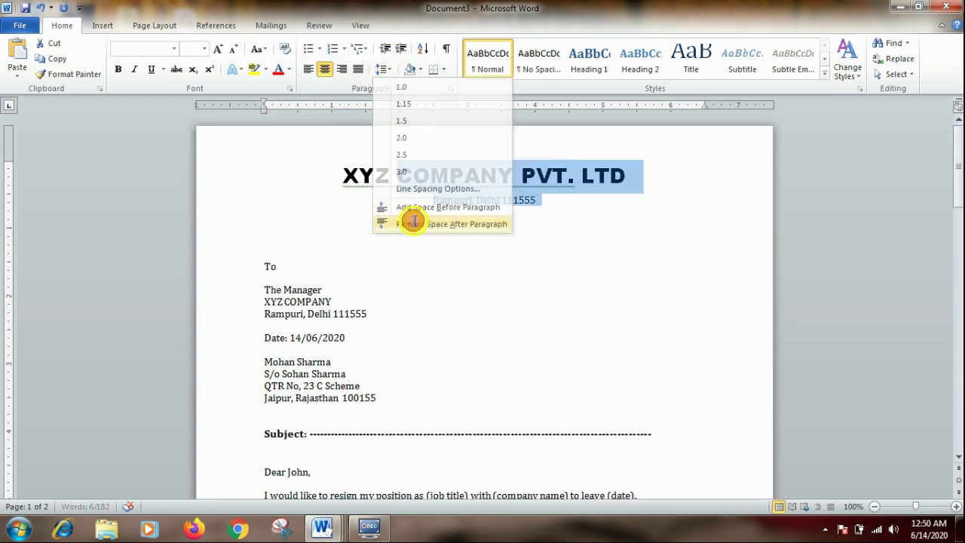
{"action": "left_click", "coordinate": [415, 224]}
{"action": "left_click", "coordinate": [460, 219]}
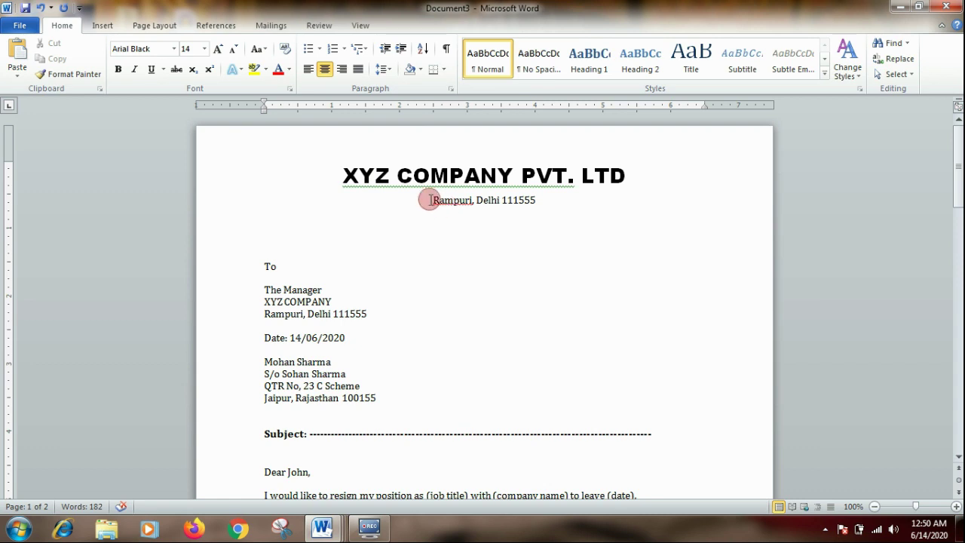
Step: Change the font of the letterhead's address line to Arial Black
{"action": "left_click_drag", "start_coordinate": [431, 199], "coordinate": [539, 201]}
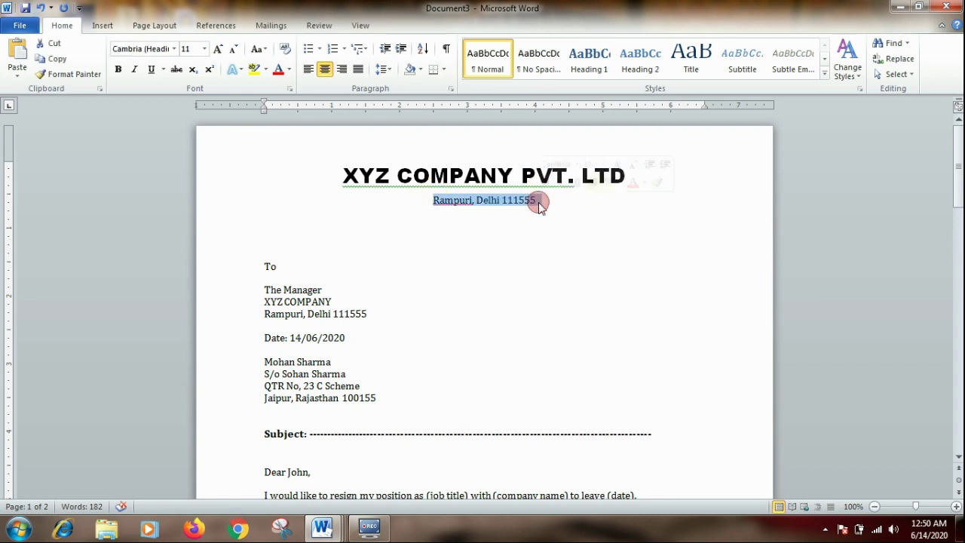
{"action": "left_click", "coordinate": [174, 48]}
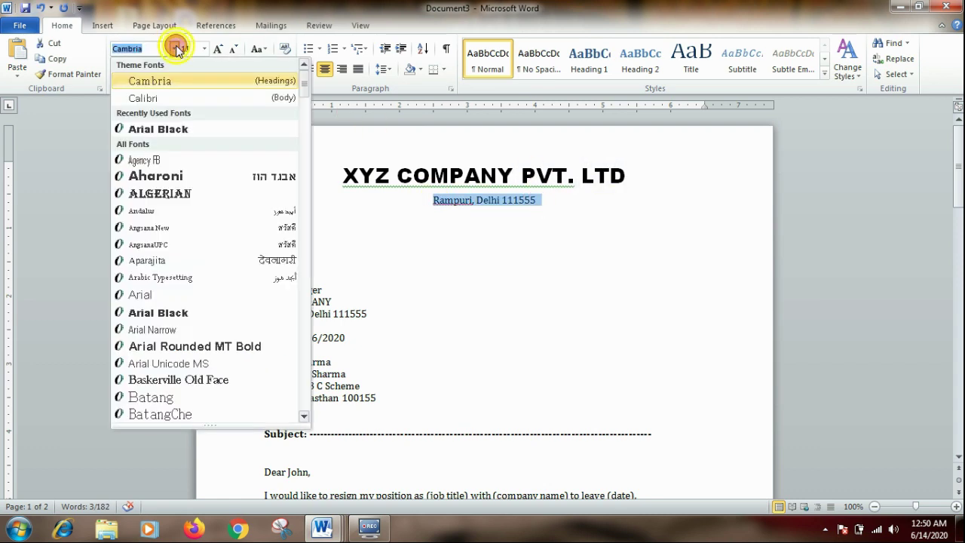
{"action": "left_click", "coordinate": [184, 130]}
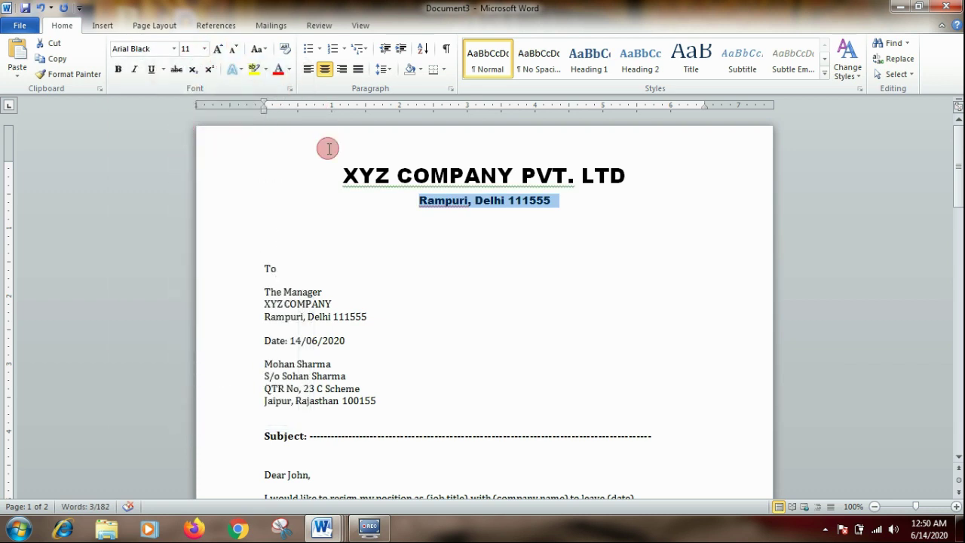
Step: Start a new line below the letterhead's address line
{"action": "left_click", "coordinate": [633, 184]}
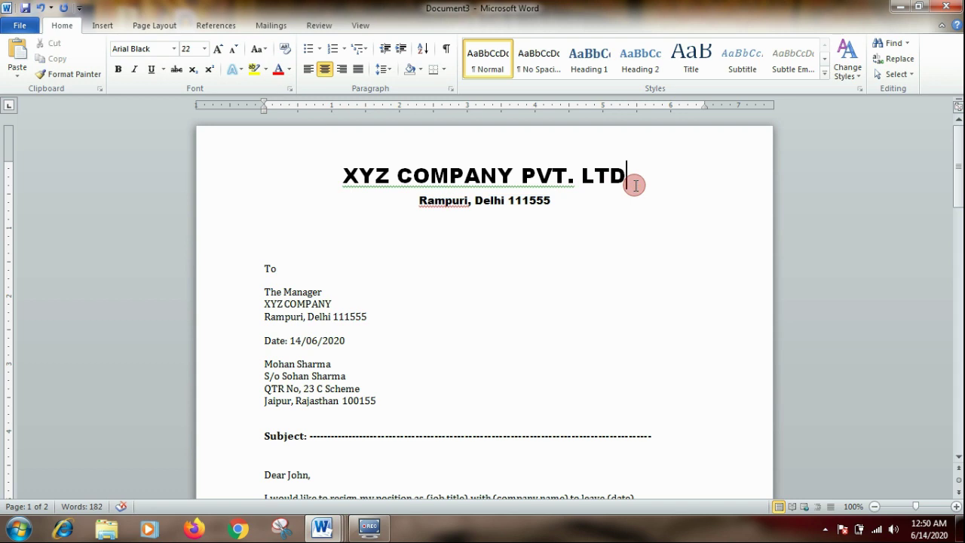
{"action": "left_click", "coordinate": [587, 199]}
{"action": "key", "text": "Return"}
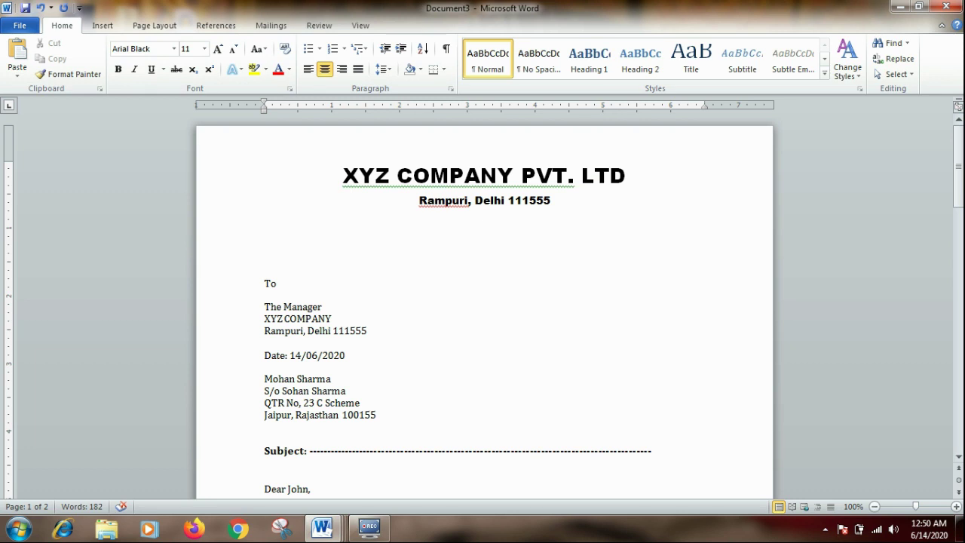
Step: Try a single horizontal rule made from three hyphens below the letterhead address, and remove it again
{"action": "type", "text": "---"}
{"action": "key", "text": "Return"}
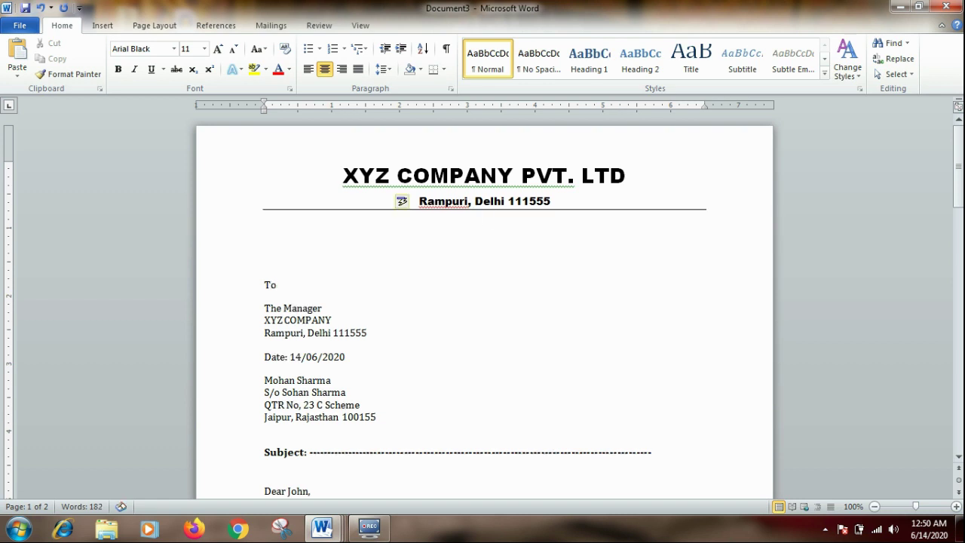
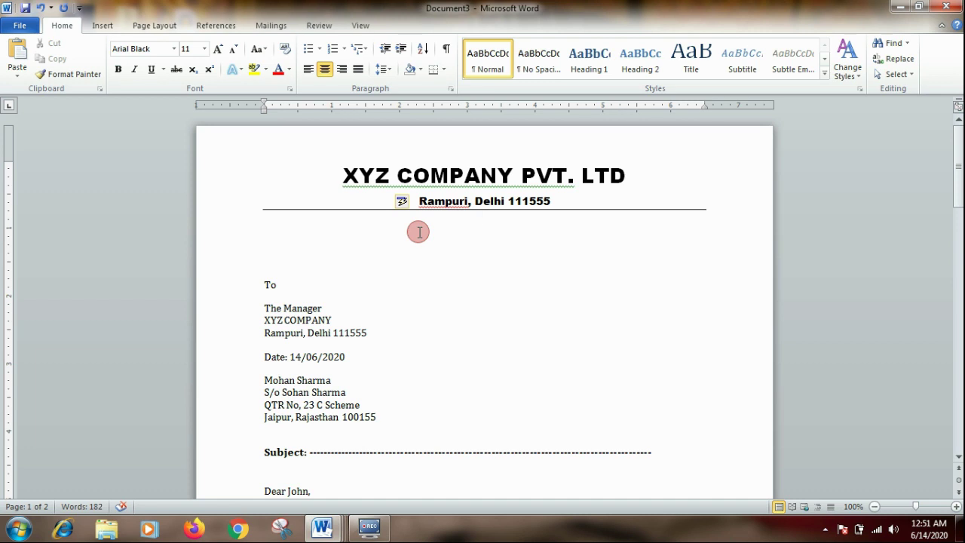
{"action": "key", "text": "ctrl+z"}
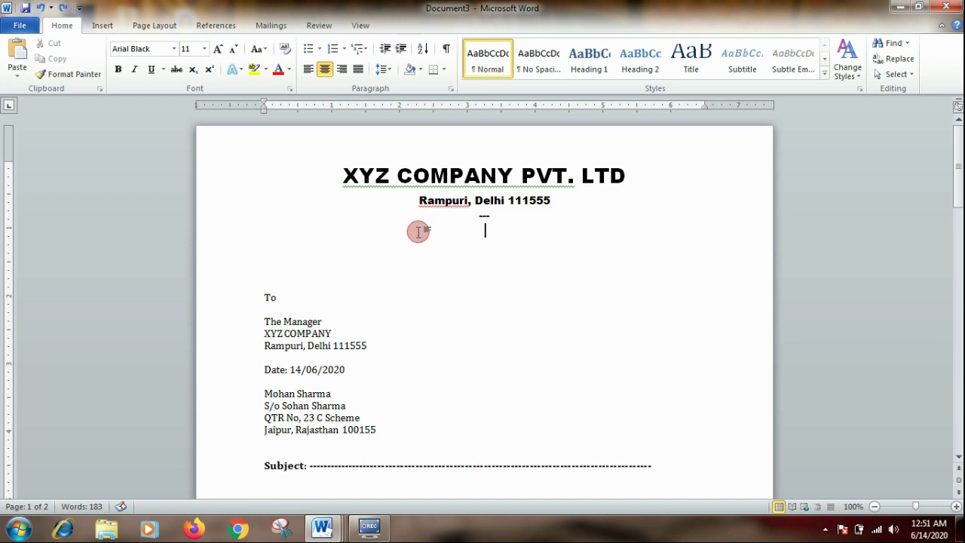
{"action": "left_click", "coordinate": [418, 233]}
{"action": "key", "text": "BackSpace"}
{"action": "key", "text": "BackSpace"}
{"action": "key", "text": "BackSpace"}
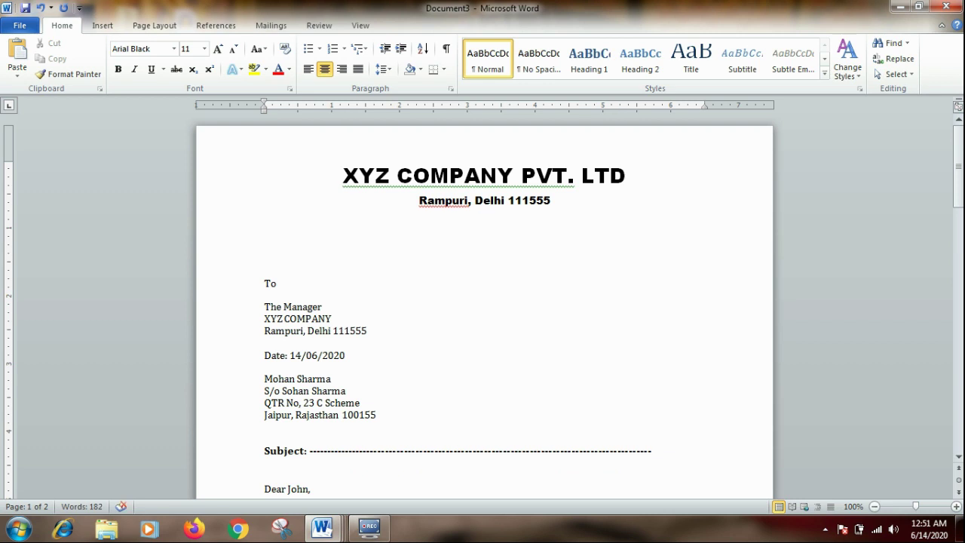
Step: Insert a double horizontal rule below the letterhead address using three equals signs
{"action": "type", "text": "==="}
{"action": "key", "text": "Return"}
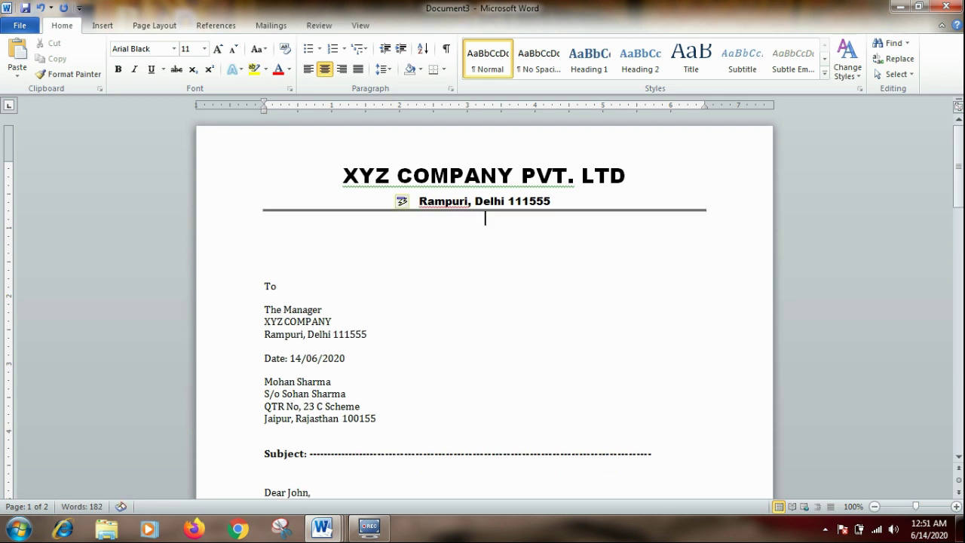
{"action": "left_click", "coordinate": [389, 250]}
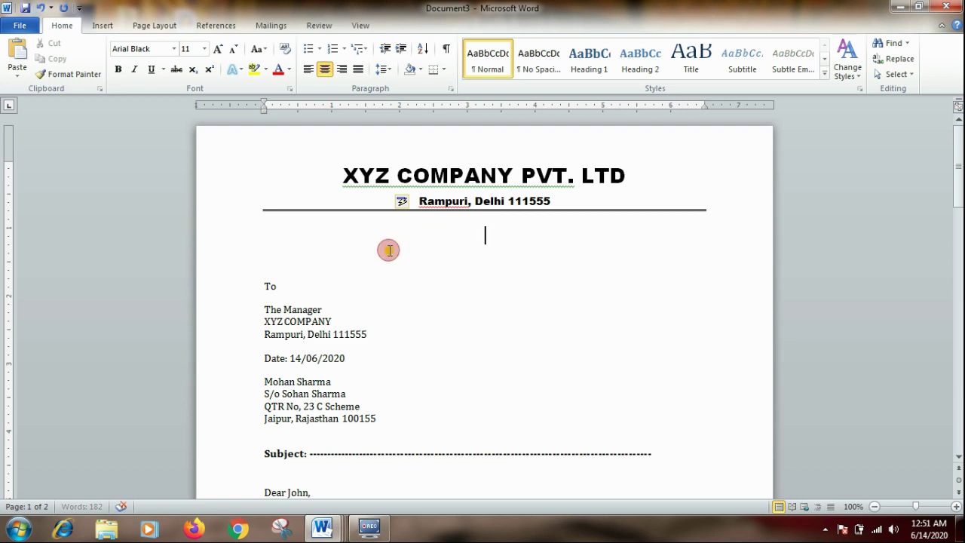
Step: Delete the blank lines between the double rule and "To"
{"action": "left_click", "coordinate": [279, 236]}
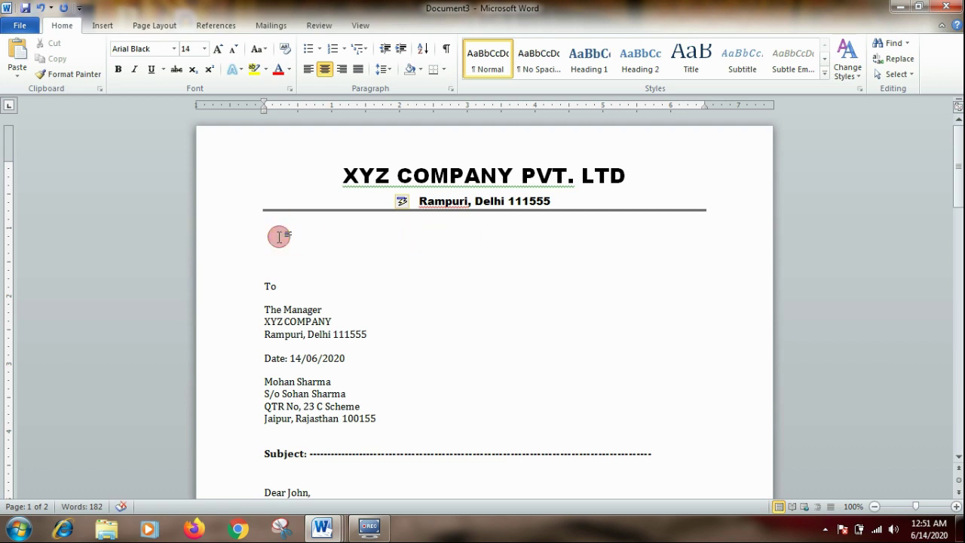
{"action": "left_click", "coordinate": [266, 259]}
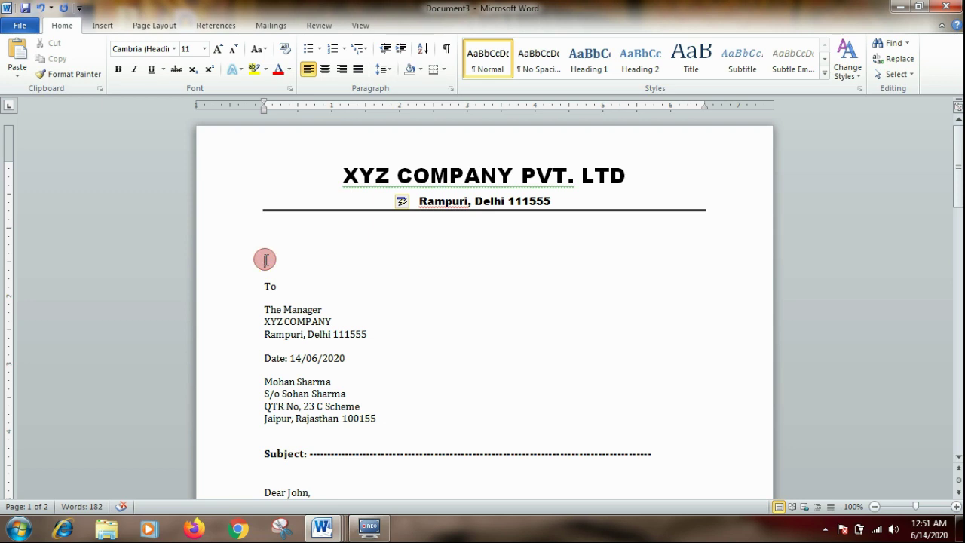
{"action": "key", "text": "Delete"}
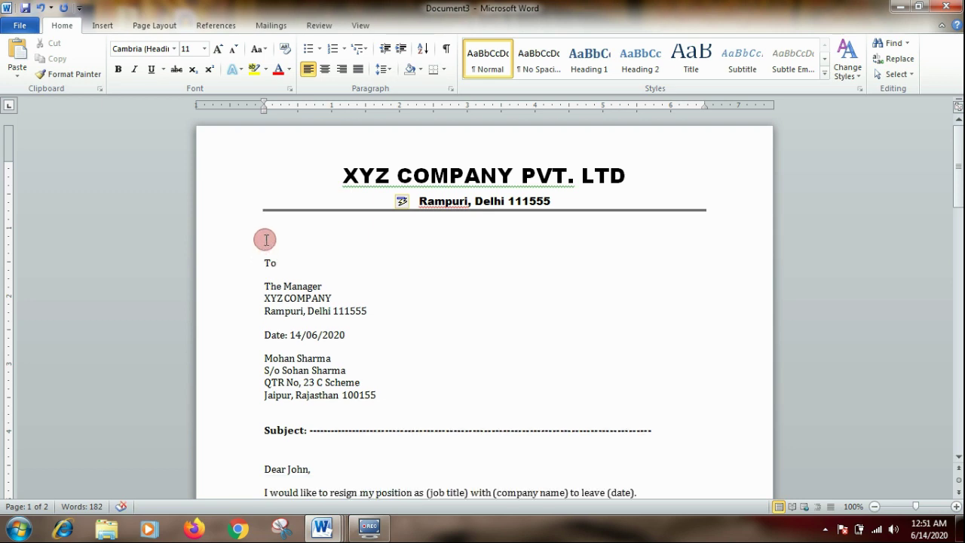
{"action": "left_click", "coordinate": [265, 240]}
{"action": "key", "text": "Delete"}
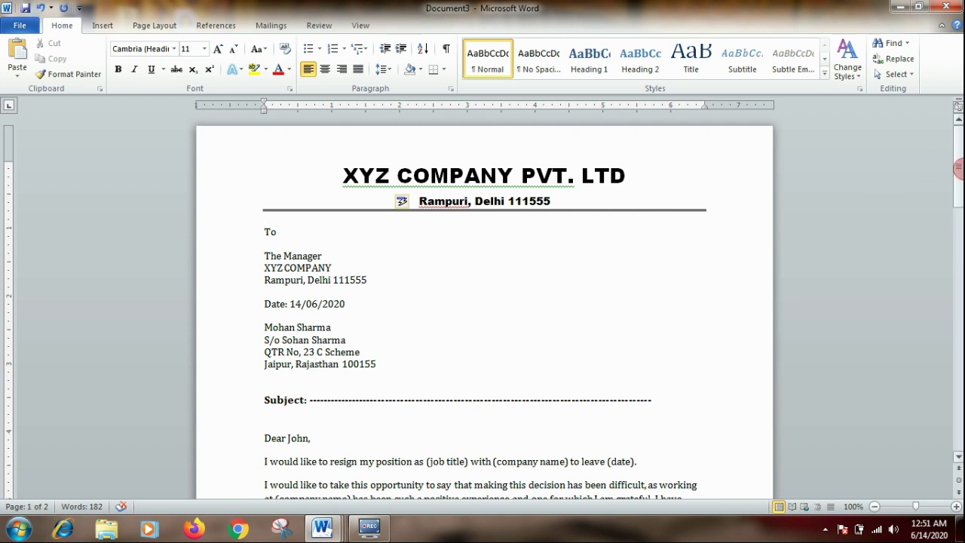
Step: Make the date line bold and add a comma after "To" at the start of the letter
{"action": "left_click_drag", "start_coordinate": [959, 170], "coordinate": [959, 179]}
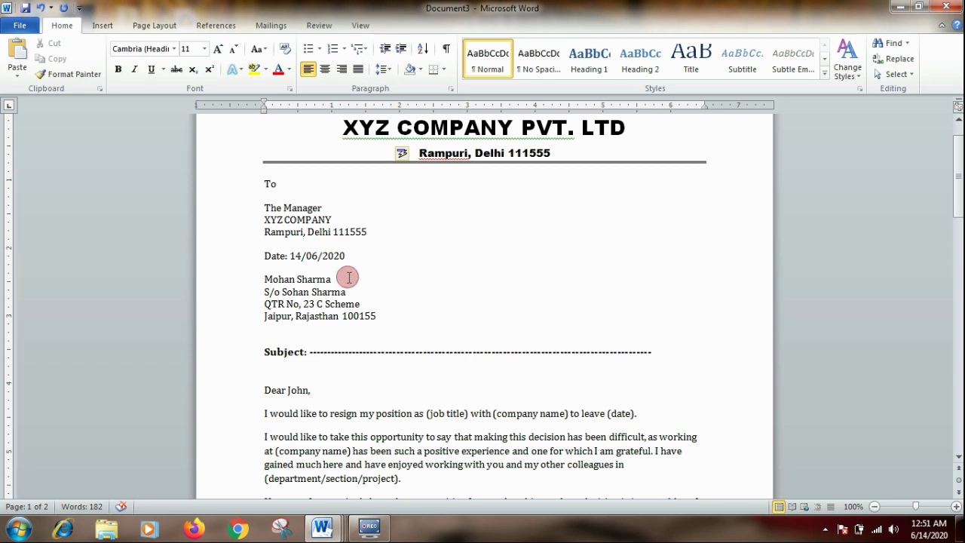
{"action": "left_click", "coordinate": [233, 257]}
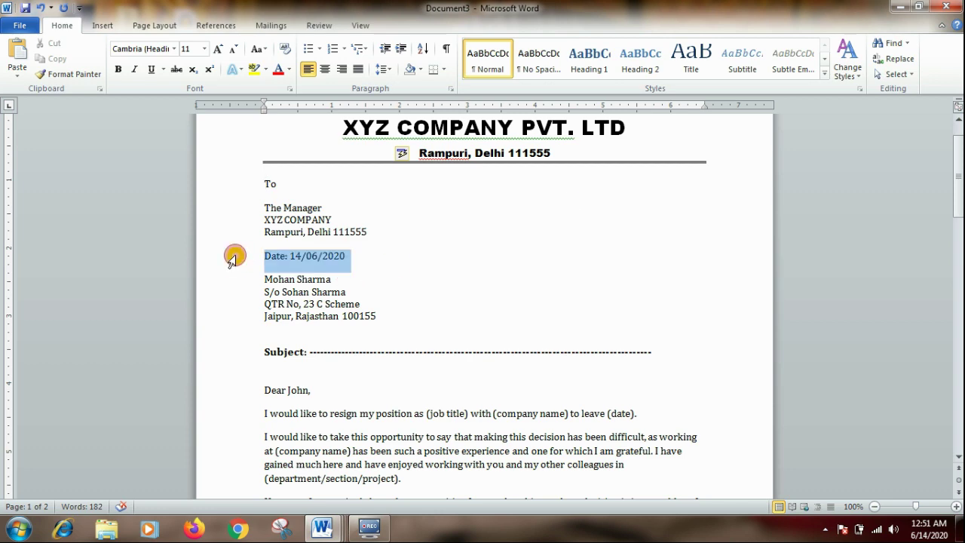
{"action": "left_click", "coordinate": [117, 69]}
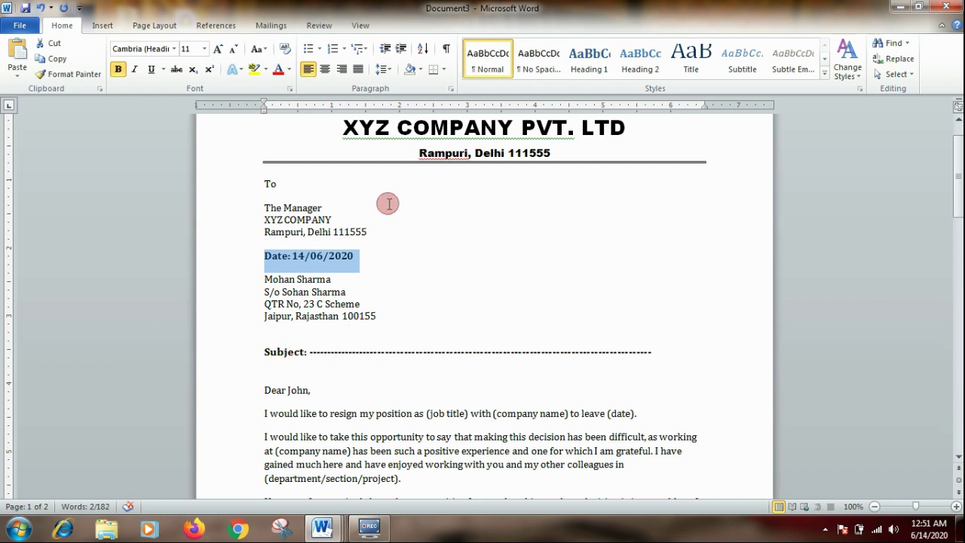
{"action": "left_click", "coordinate": [444, 266]}
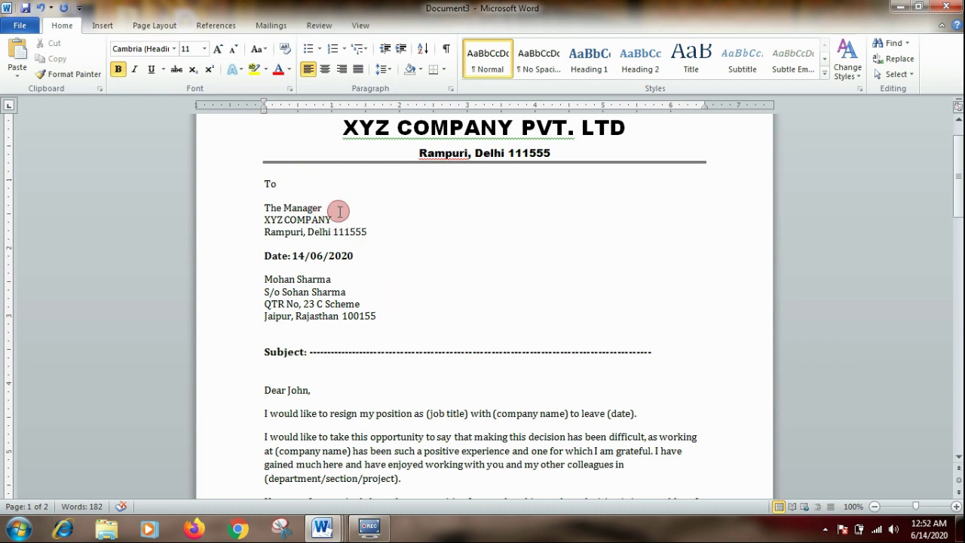
{"action": "left_click", "coordinate": [276, 184]}
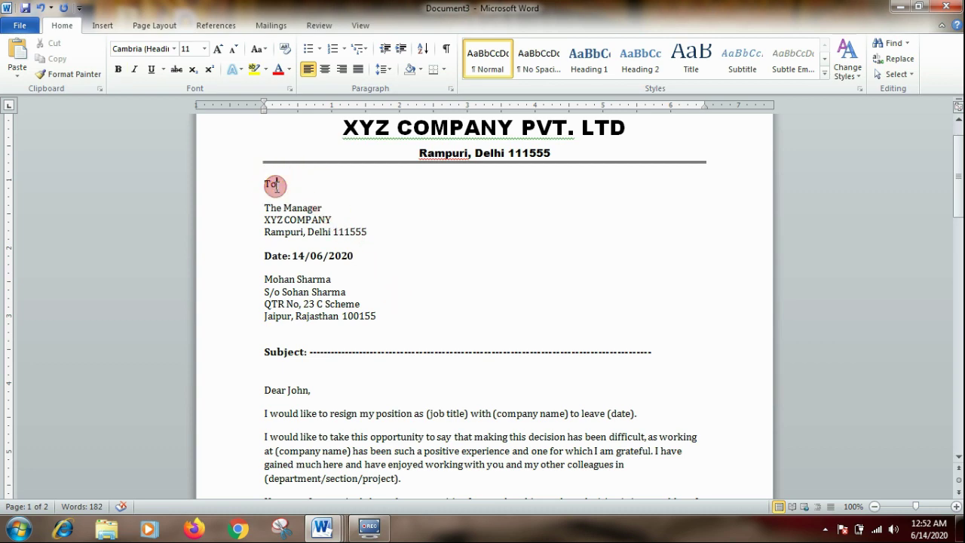
{"action": "type", "text": ","}
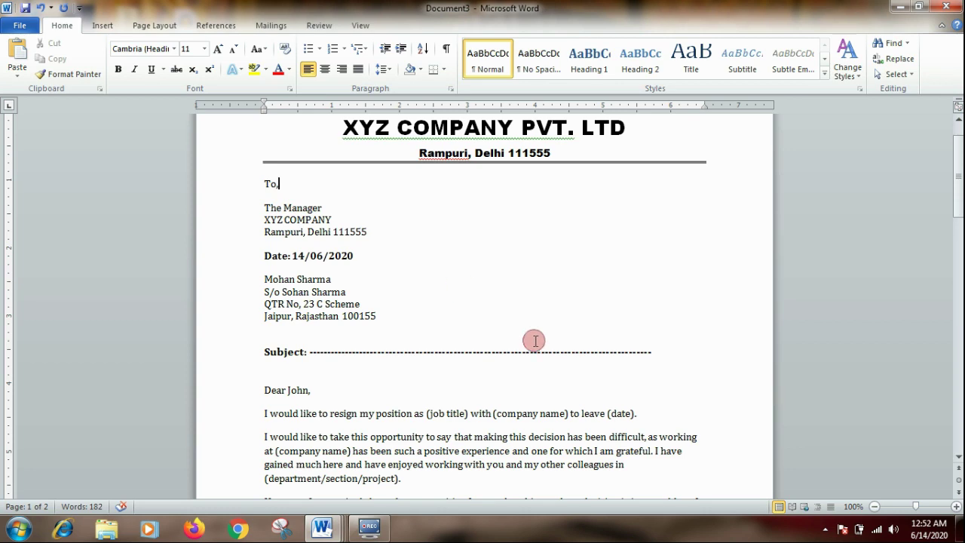
Step: Make the words "my position as (job title) with" bold in the letter's first body sentence
{"action": "left_click_drag", "start_coordinate": [959, 179], "coordinate": [959, 221]}
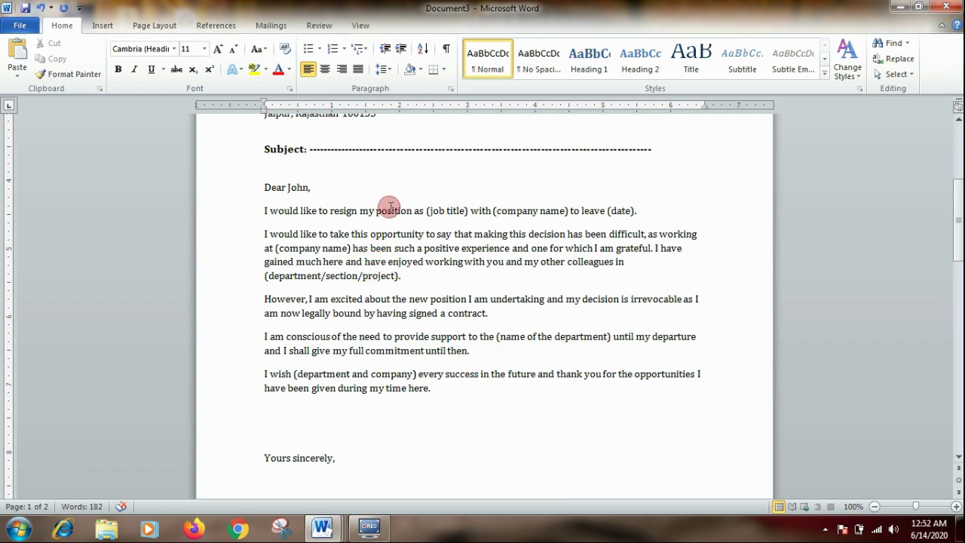
{"action": "left_click_drag", "start_coordinate": [359, 211], "coordinate": [492, 211]}
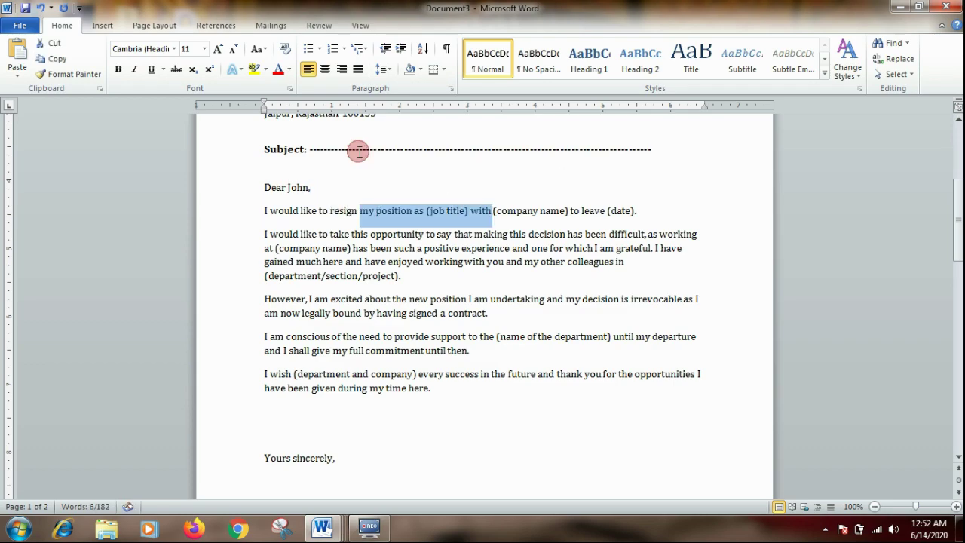
{"action": "left_click", "coordinate": [118, 69]}
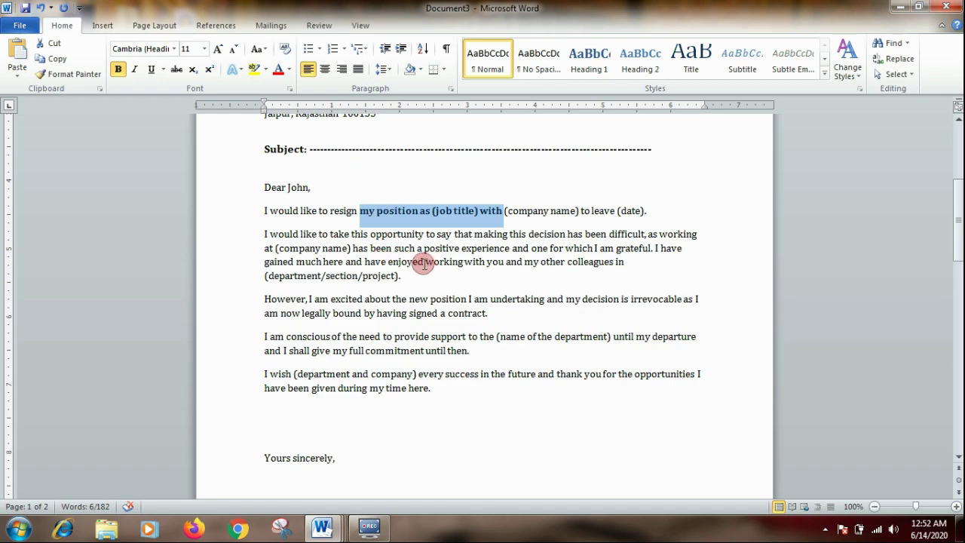
{"action": "left_click_drag", "start_coordinate": [424, 264], "coordinate": [473, 264]}
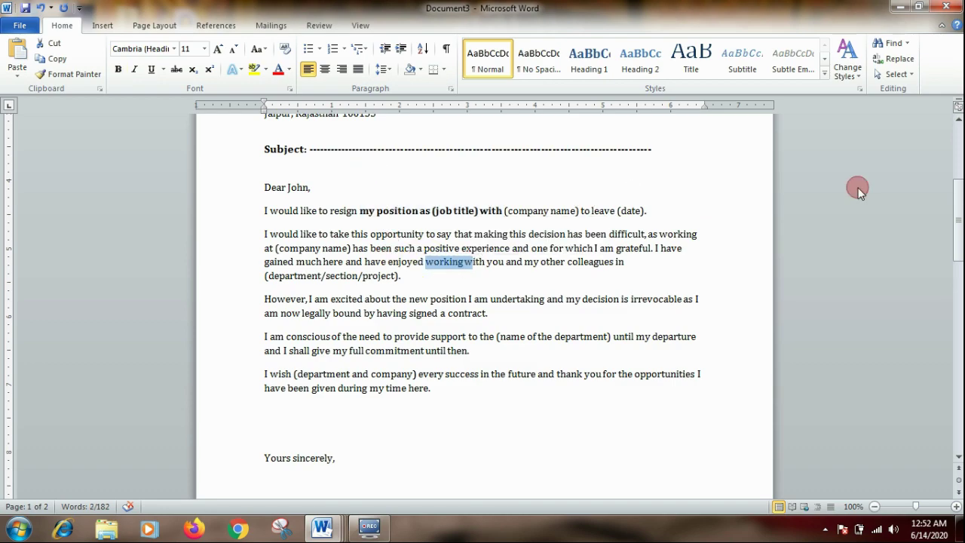
Step: Change the font colour of the company name and address lines in the letterhead to dark blue
{"action": "left_click_drag", "start_coordinate": [957, 215], "coordinate": [956, 113]}
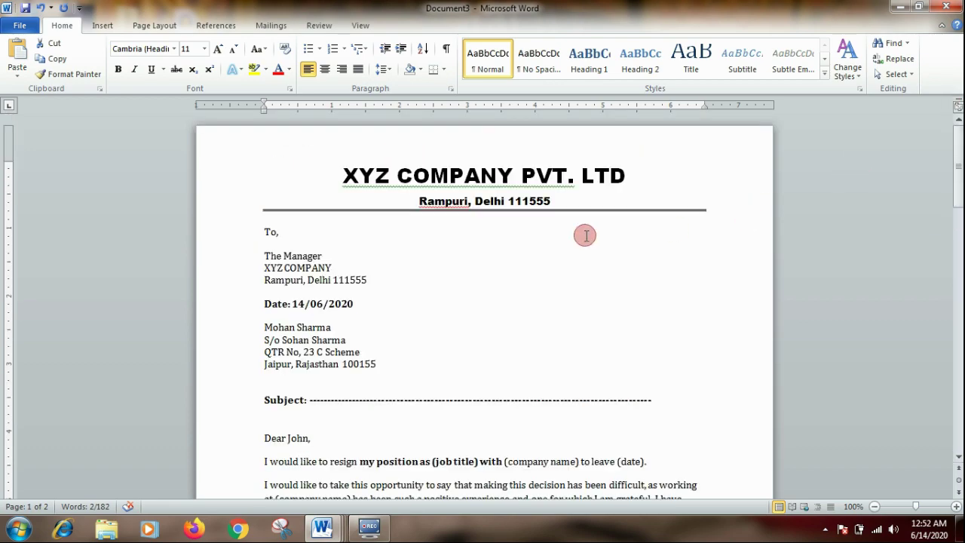
{"action": "left_click_drag", "start_coordinate": [340, 175], "coordinate": [441, 197]}
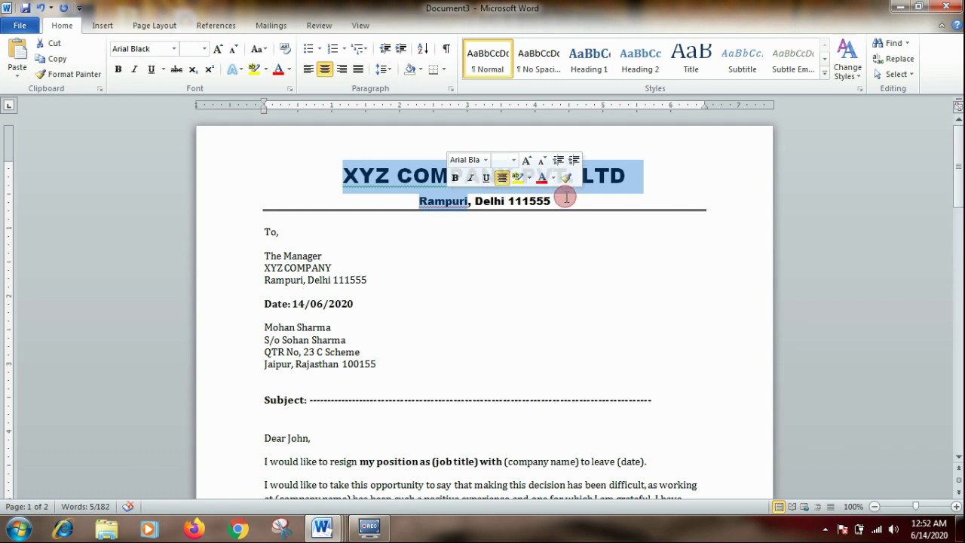
{"action": "left_click", "coordinate": [557, 201], "text": "shift"}
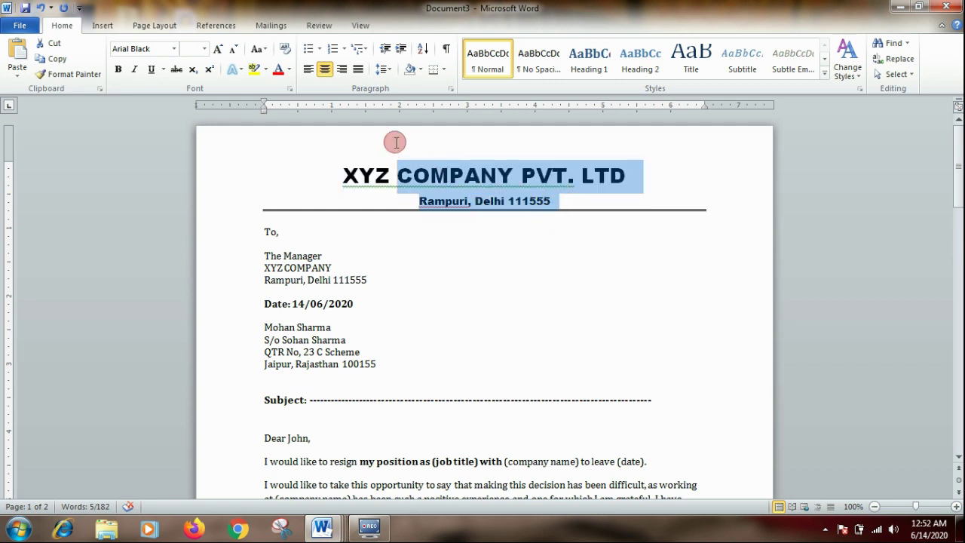
{"action": "left_click", "coordinate": [291, 69]}
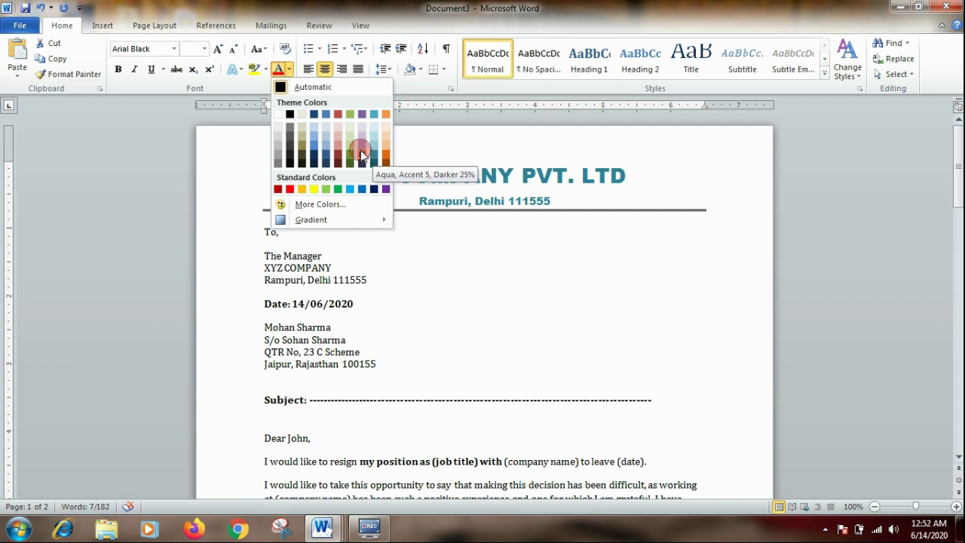
{"action": "left_click", "coordinate": [314, 157]}
{"action": "left_click", "coordinate": [464, 266]}
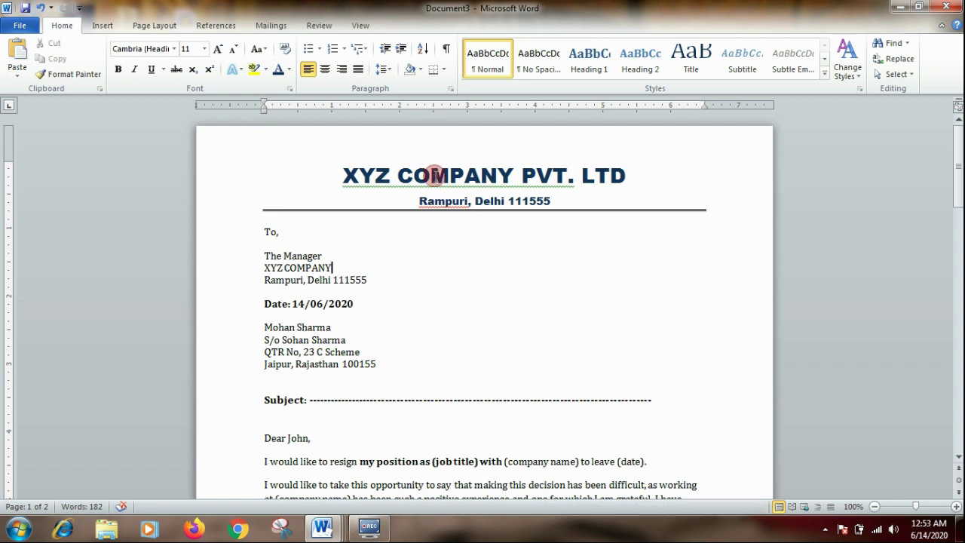
Step: Ignore once the grammar flag on the company name "XYZ COMPANY PVT. LTD" in the letterhead
{"action": "right_click", "coordinate": [434, 175]}
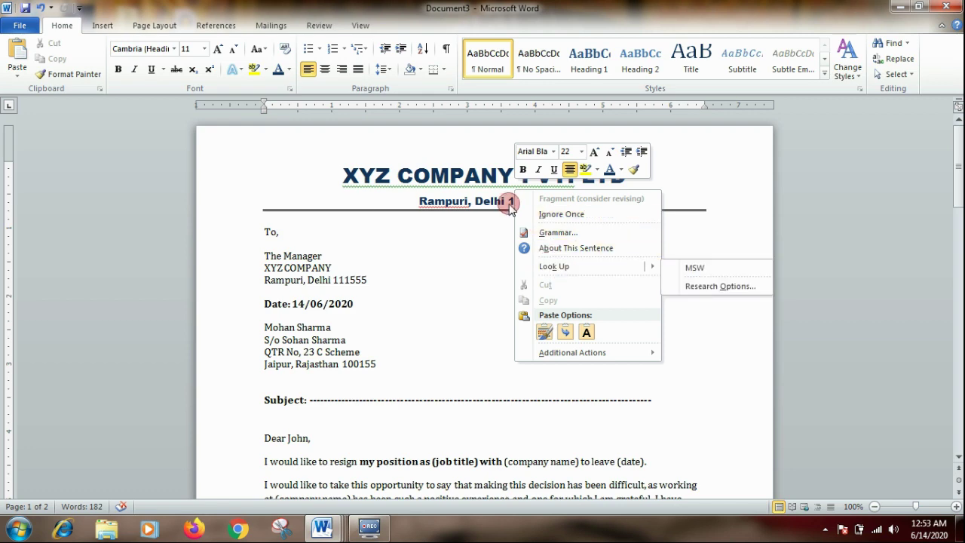
{"action": "left_click", "coordinate": [482, 179]}
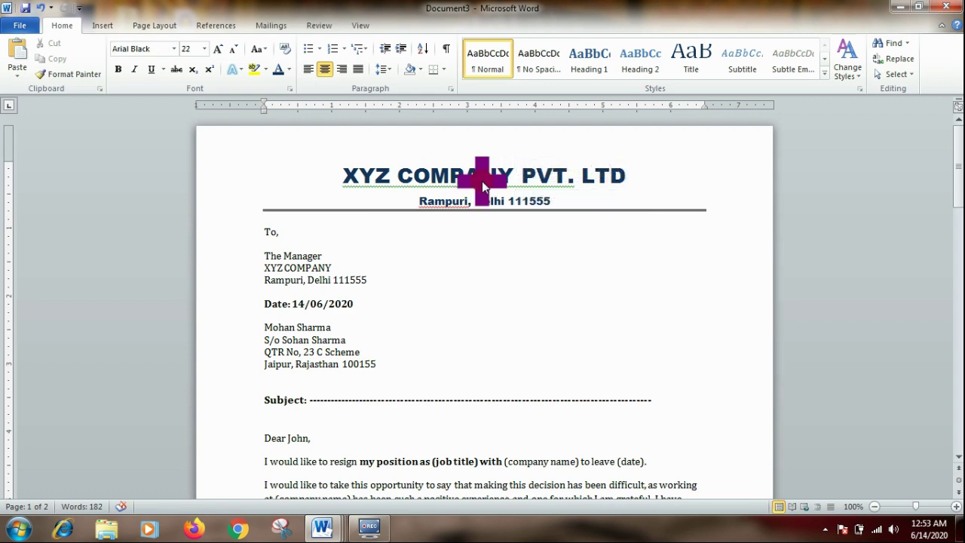
{"action": "right_click", "coordinate": [482, 181]}
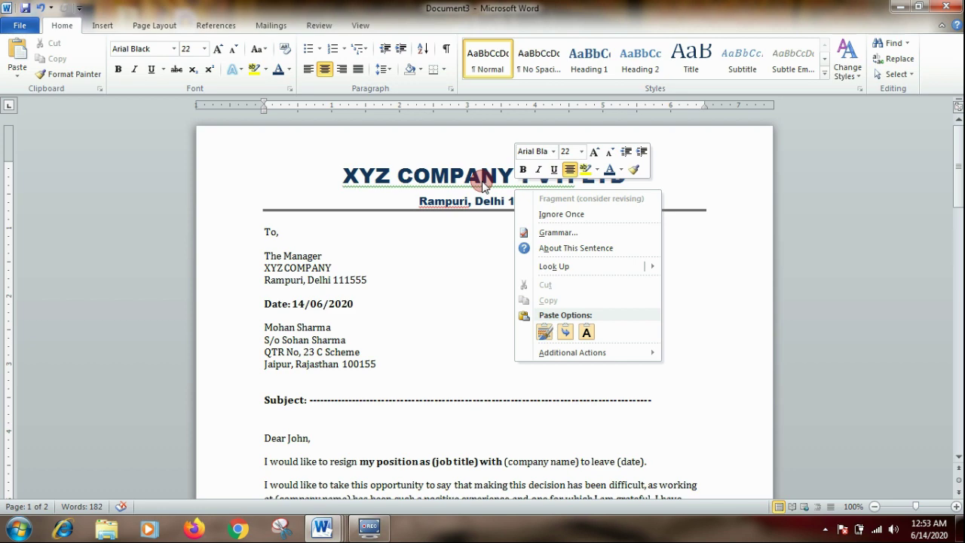
{"action": "left_click", "coordinate": [533, 215]}
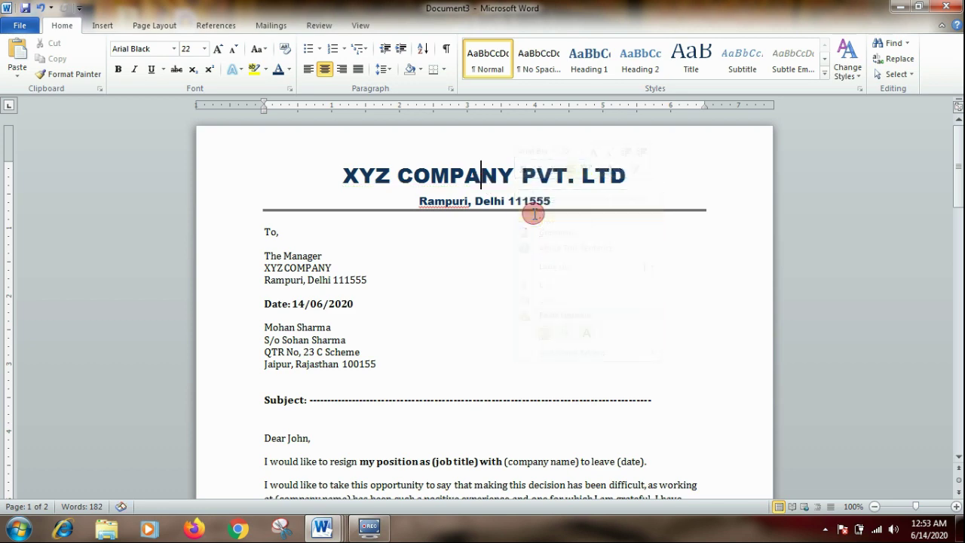
{"action": "left_click", "coordinate": [494, 241]}
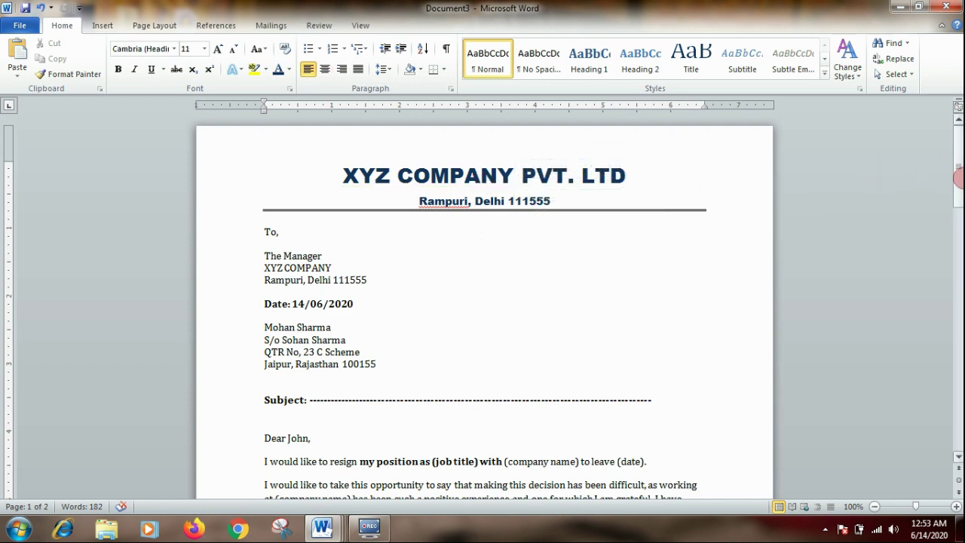
Step: Highlight the bold words "my position as (job title) with" in yellow in the first body sentence
{"action": "left_click_drag", "start_coordinate": [960, 178], "coordinate": [955, 224]}
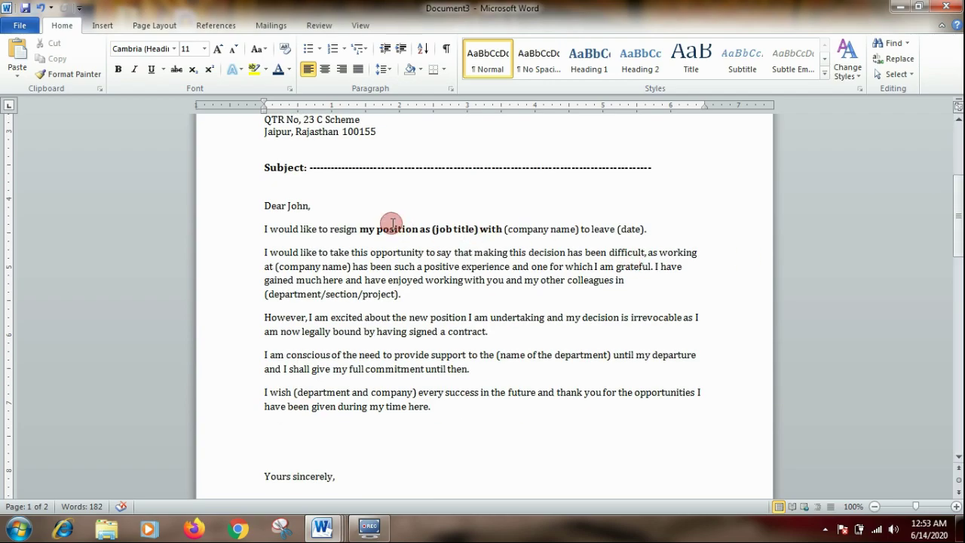
{"action": "left_click_drag", "start_coordinate": [360, 232], "coordinate": [500, 232]}
{"action": "left_click", "coordinate": [266, 70]}
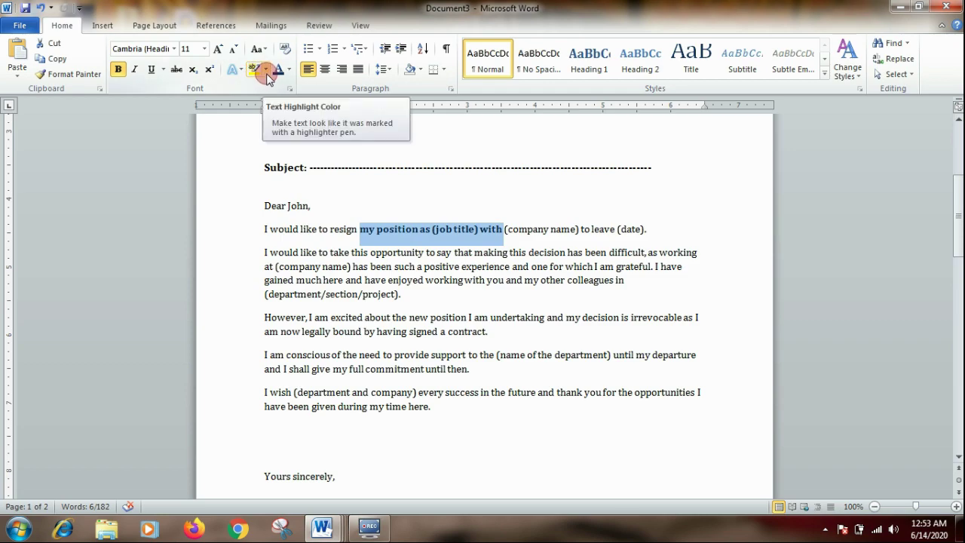
{"action": "left_click", "coordinate": [254, 68]}
{"action": "left_click", "coordinate": [372, 196]}
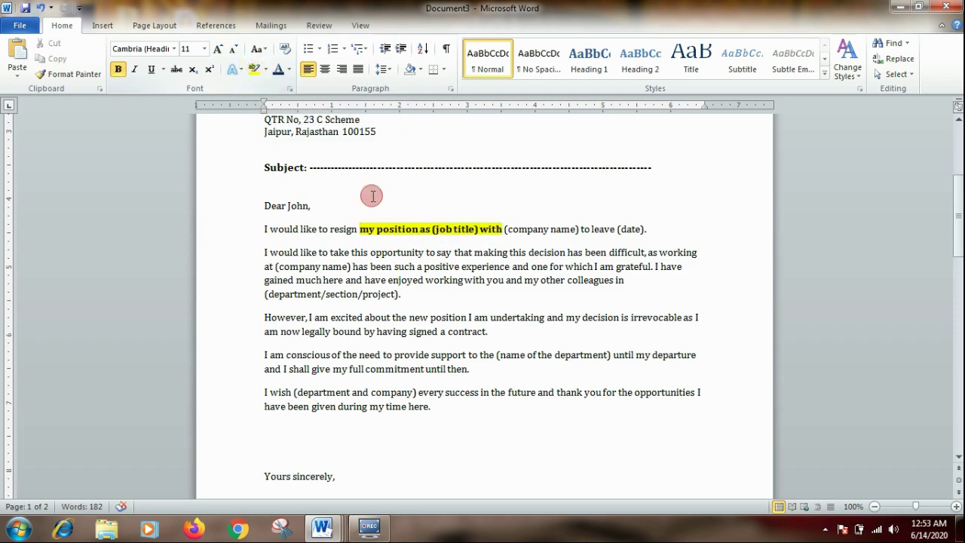
Step: Justify all the letter's body paragraphs, from "I would like to resign" through "during my time here."
{"action": "left_click", "coordinate": [416, 266]}
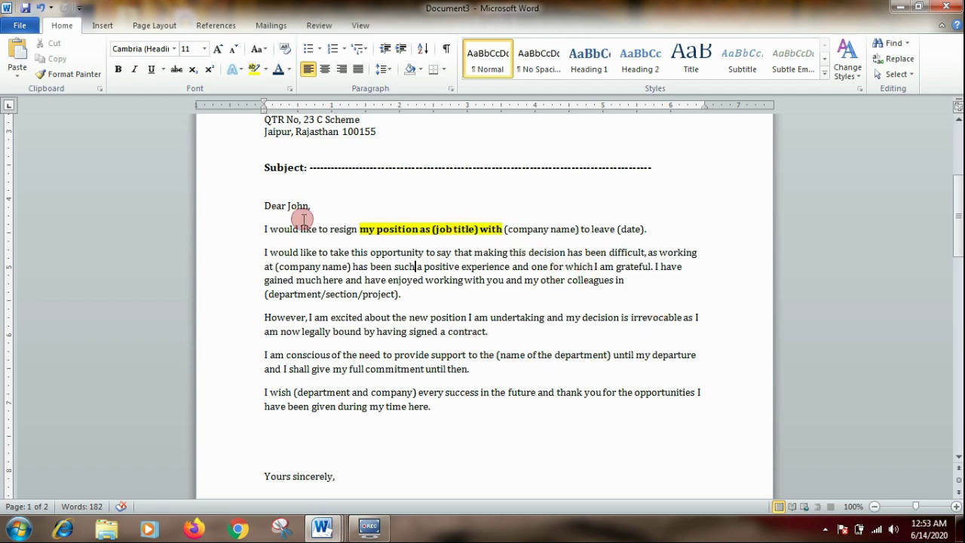
{"action": "left_click_drag", "start_coordinate": [261, 228], "coordinate": [416, 408]}
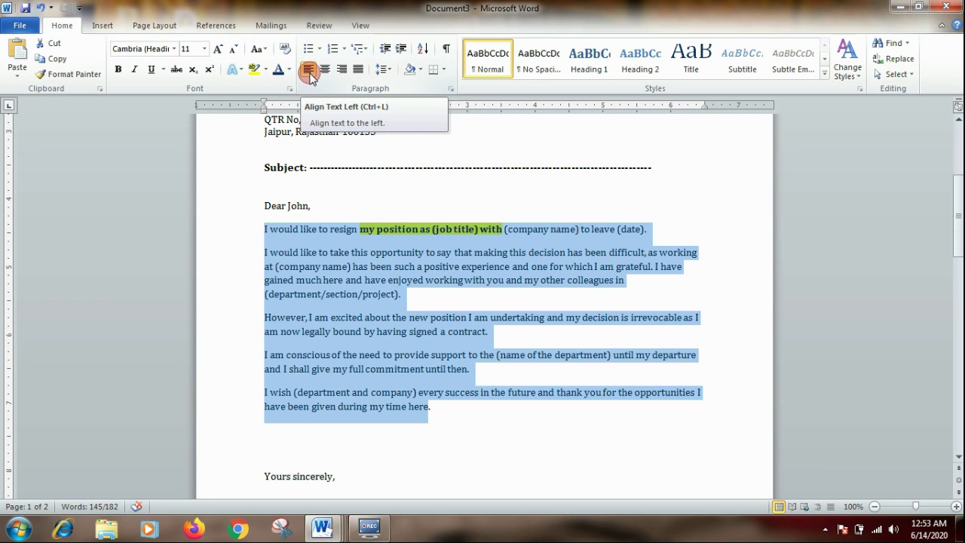
{"action": "left_click", "coordinate": [357, 69]}
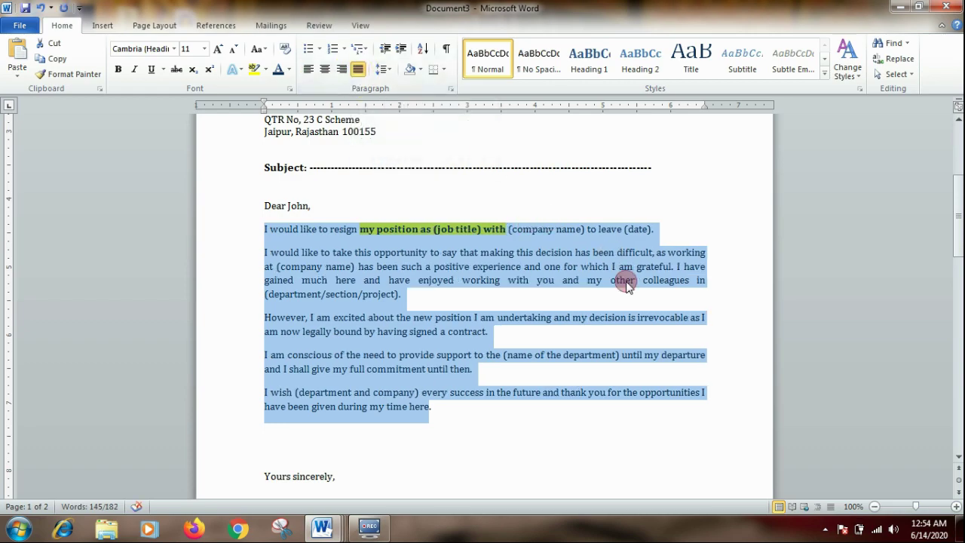
{"action": "left_click", "coordinate": [690, 230]}
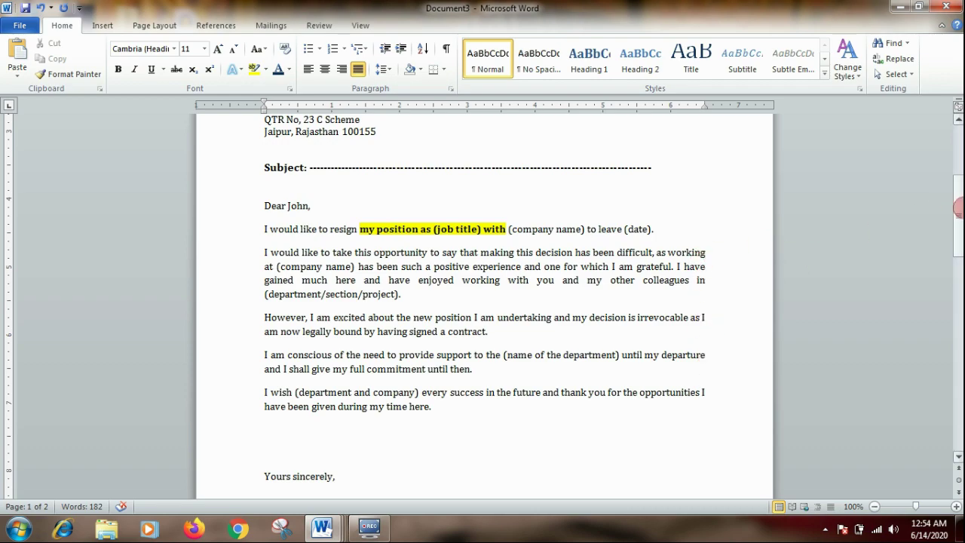
Step: Delete one blank line between "Yours sincerely," and "You" at the end of the letter
{"action": "left_click_drag", "start_coordinate": [959, 209], "coordinate": [959, 255]}
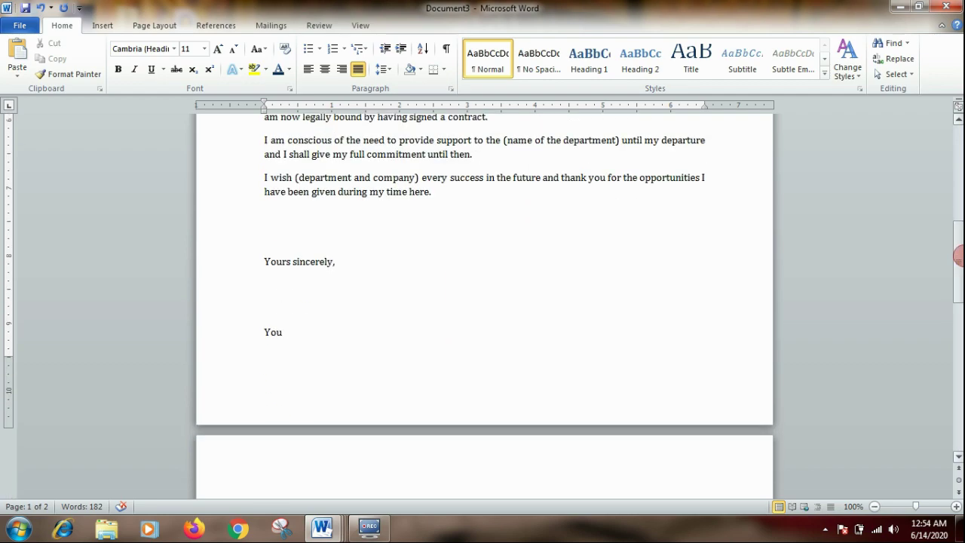
{"action": "left_click", "coordinate": [266, 316]}
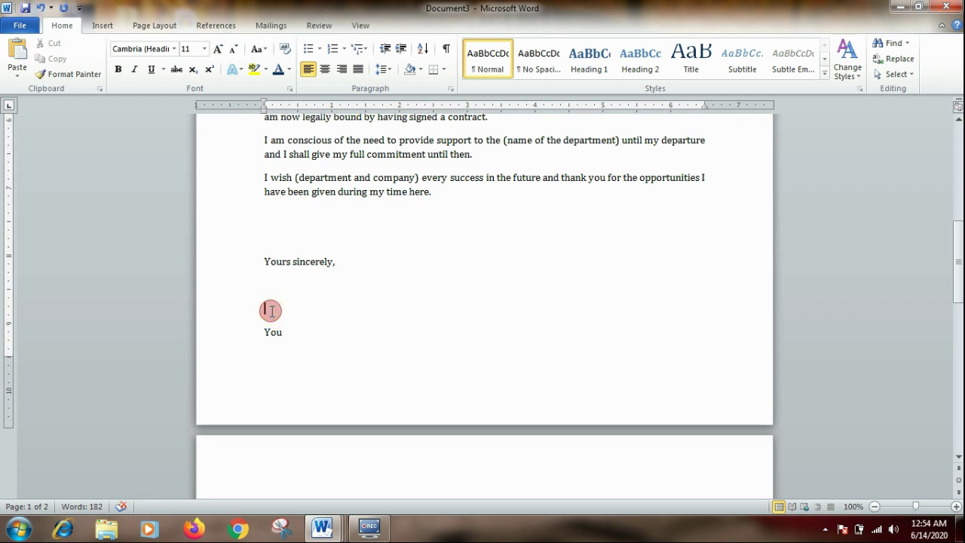
{"action": "key", "text": "BackSpace"}
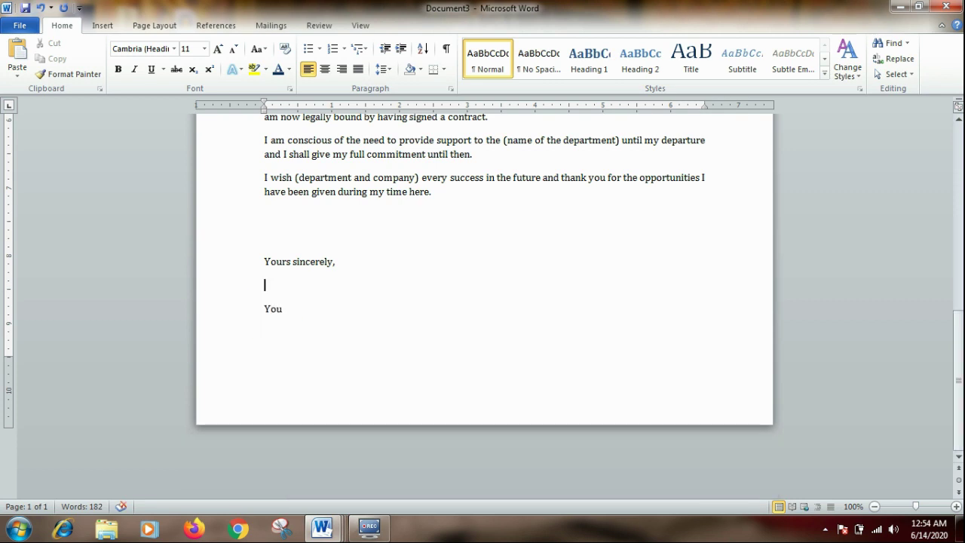
Step: Reduce the page's bottom margin slightly and add a "Date :" line below "You", leaving a blank line between them
{"action": "left_click", "coordinate": [285, 351]}
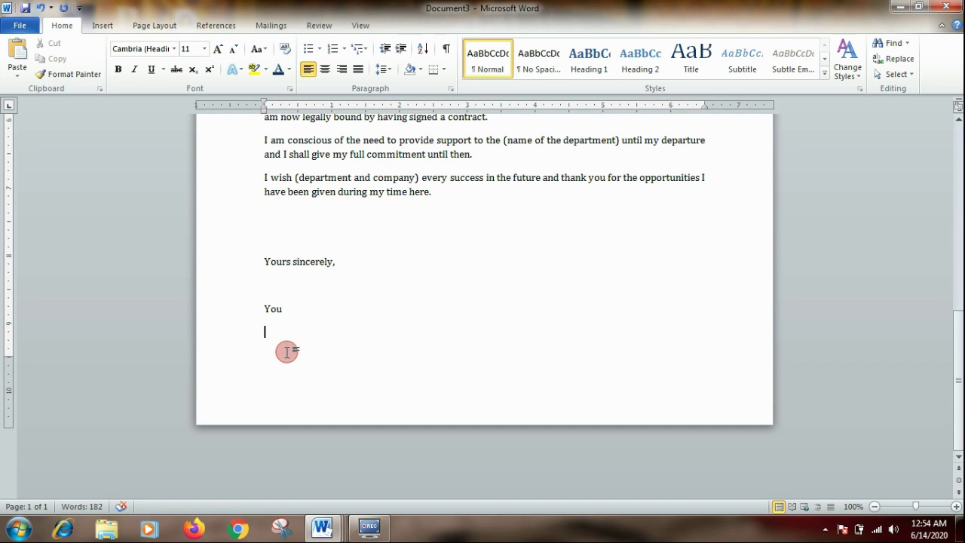
{"action": "key", "text": "Return"}
{"action": "key", "text": "BackSpace"}
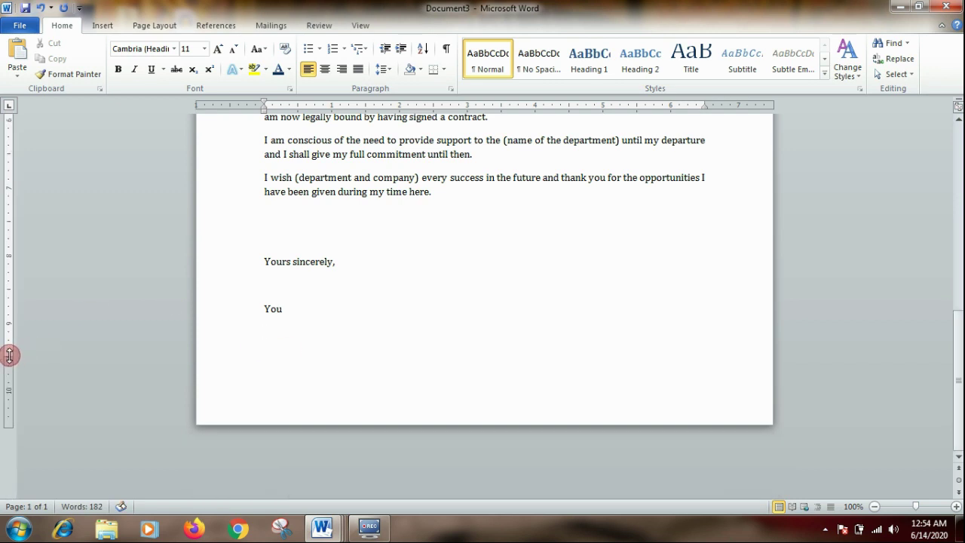
{"action": "left_click_drag", "start_coordinate": [11, 355], "coordinate": [9, 378]}
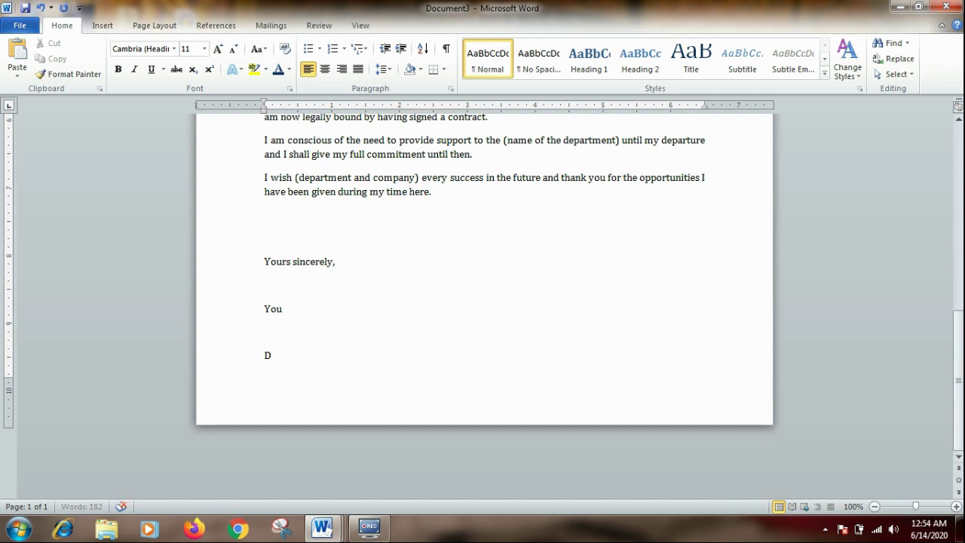
{"action": "type", "text": "ate :"}
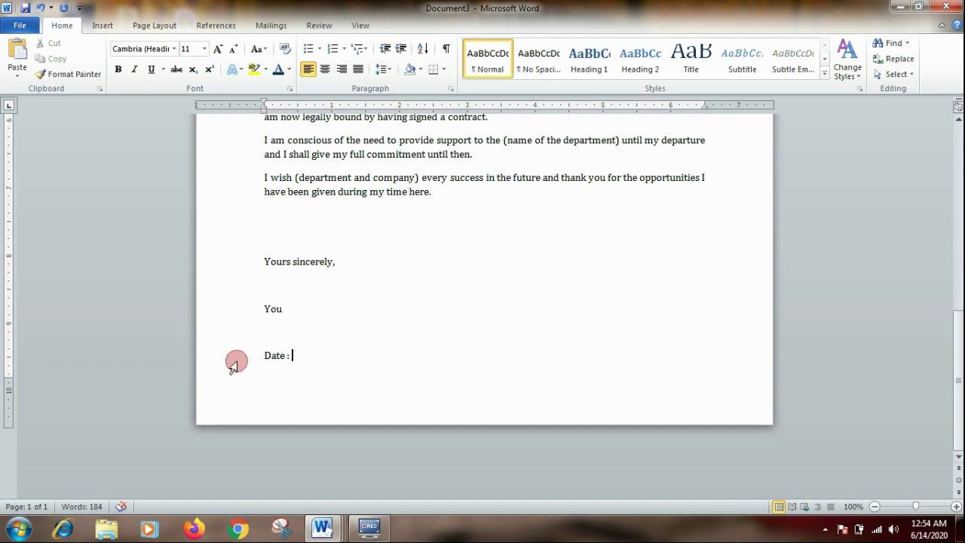
Step: Replace the "Date :" text below "You" with "Place"
{"action": "left_click", "coordinate": [267, 372]}
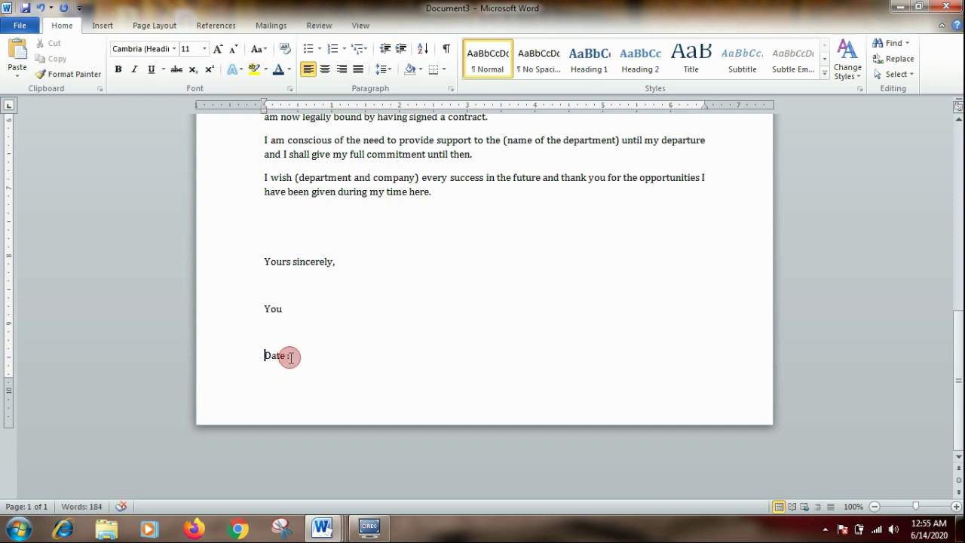
{"action": "left_click_drag", "start_coordinate": [291, 358], "coordinate": [272, 362]}
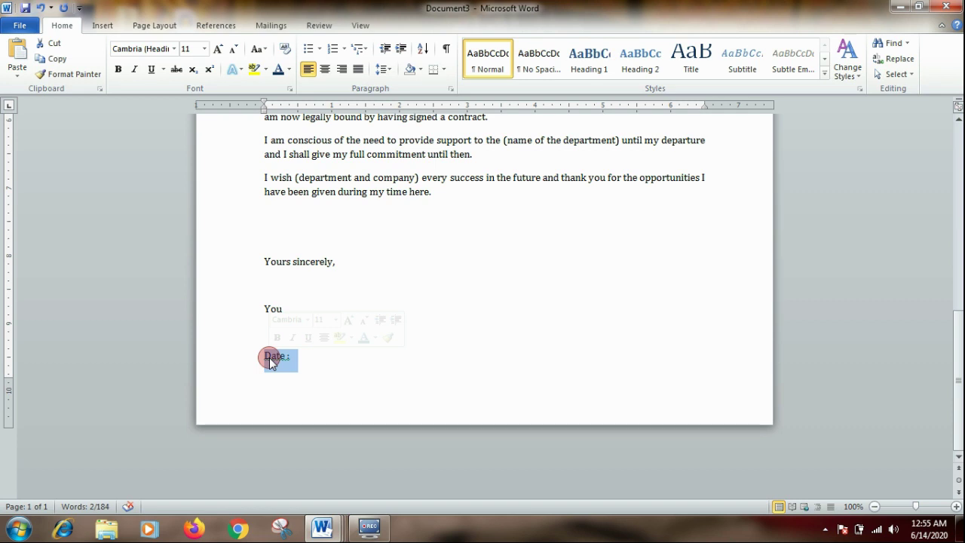
{"action": "type", "text": "Pla"}
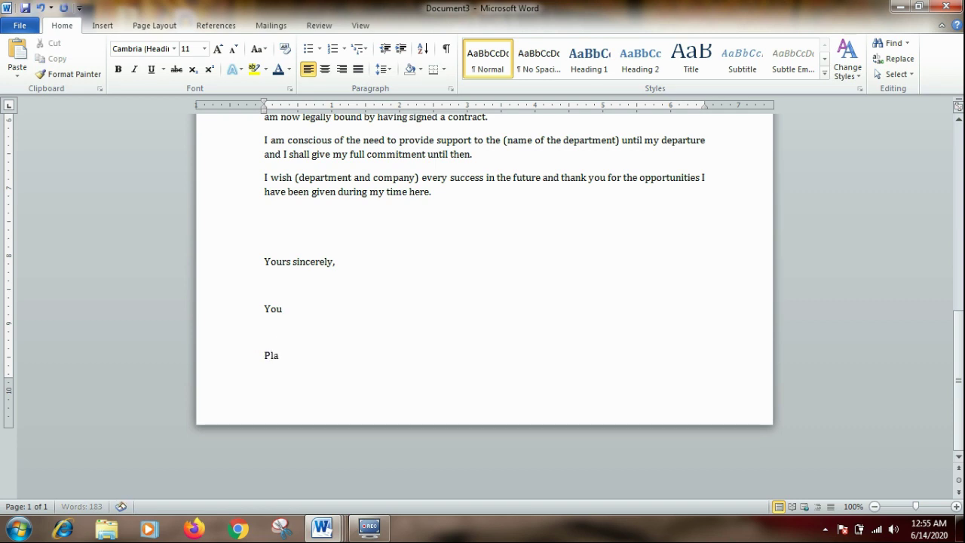
{"action": "type", "text": "ce"}
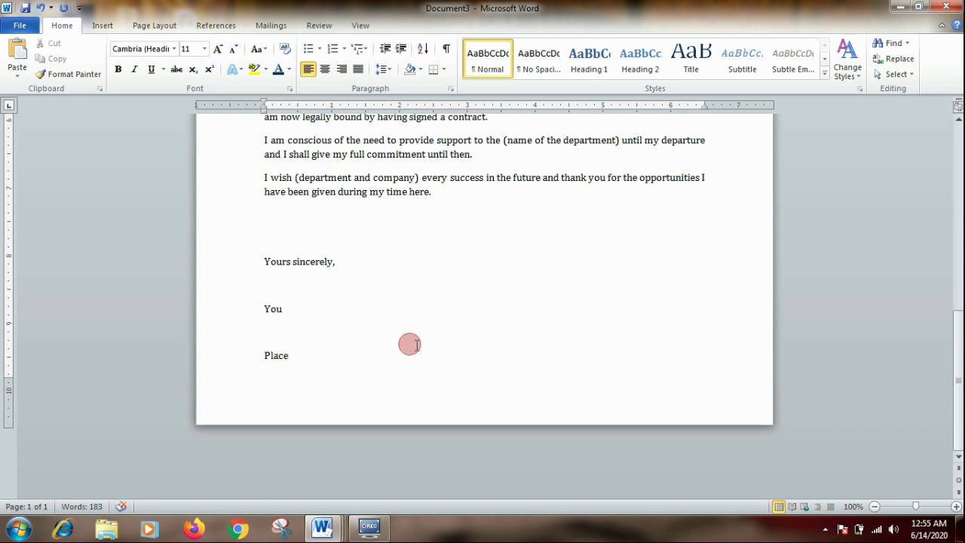
Step: Right-align the "Place" line at the end of the letter
{"action": "left_click", "coordinate": [466, 333]}
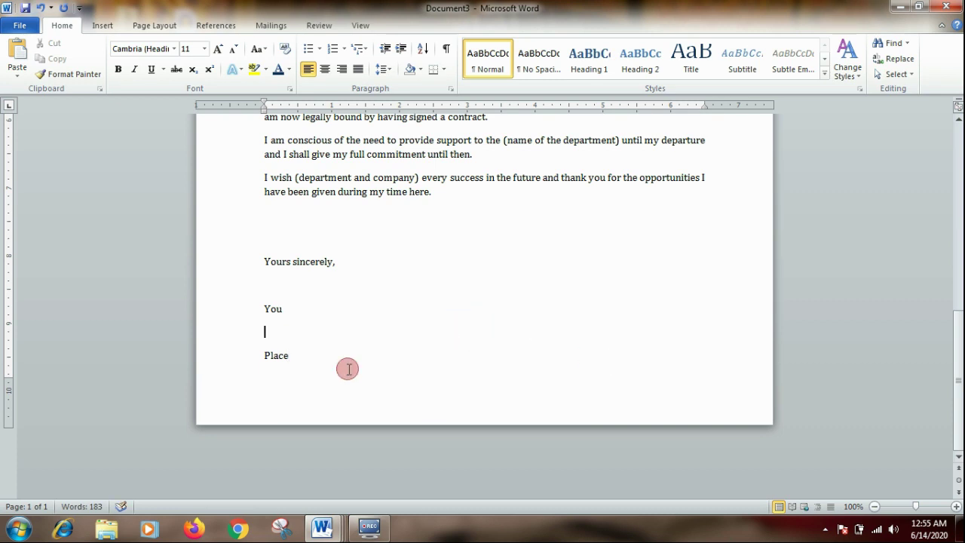
{"action": "left_click", "coordinate": [306, 361]}
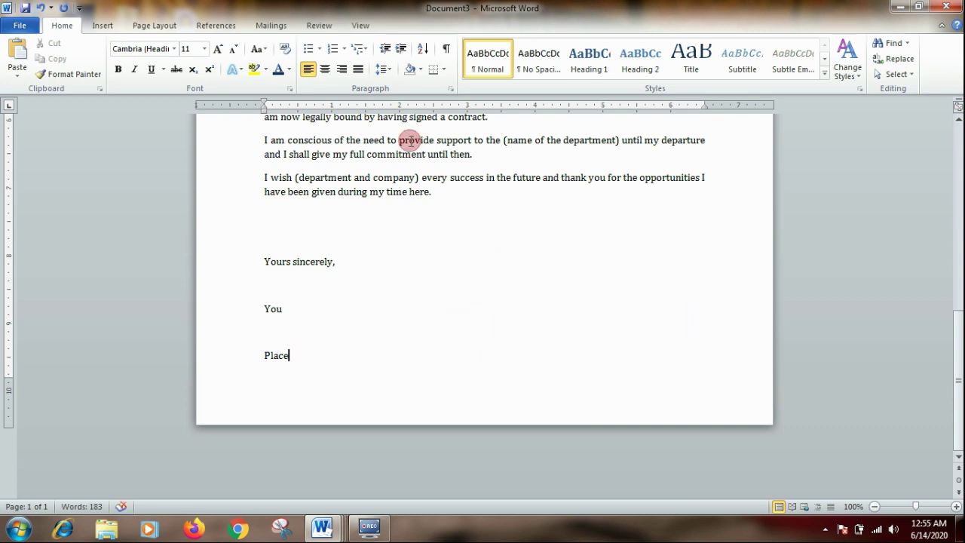
{"action": "left_click", "coordinate": [341, 69]}
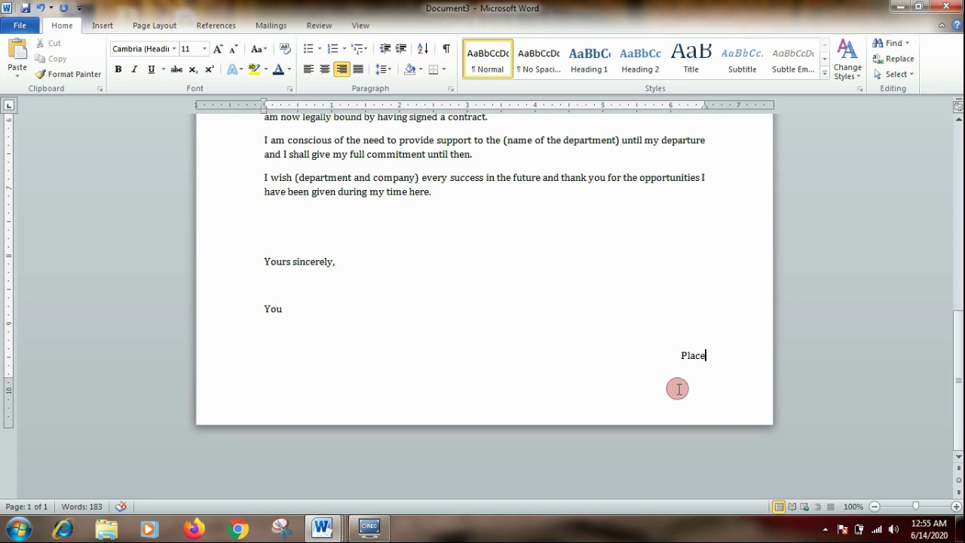
Step: Centre the "Place" line and shift it towards the right margin with a 4-inch left indent and first line starting at 4.5 inches
{"action": "left_click", "coordinate": [674, 358]}
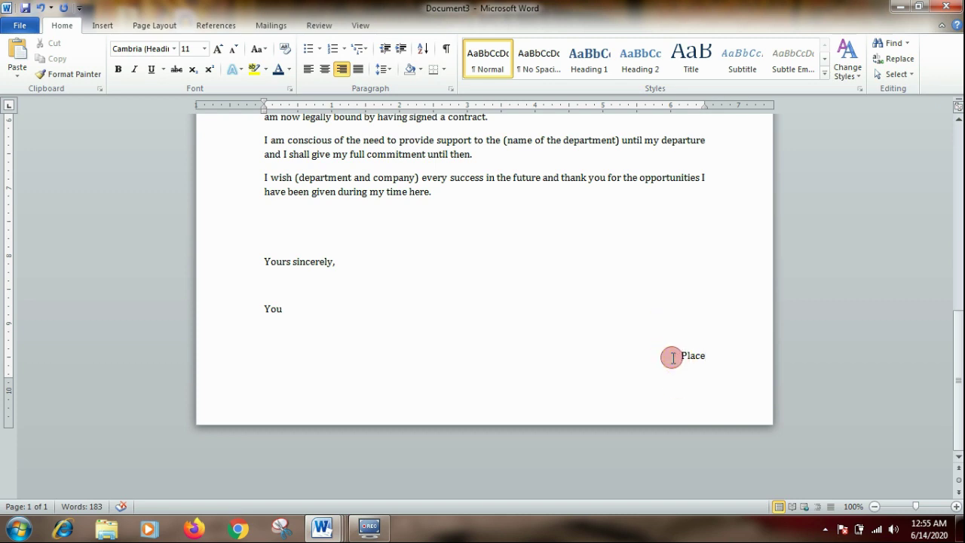
{"action": "key", "text": "ctrl+e"}
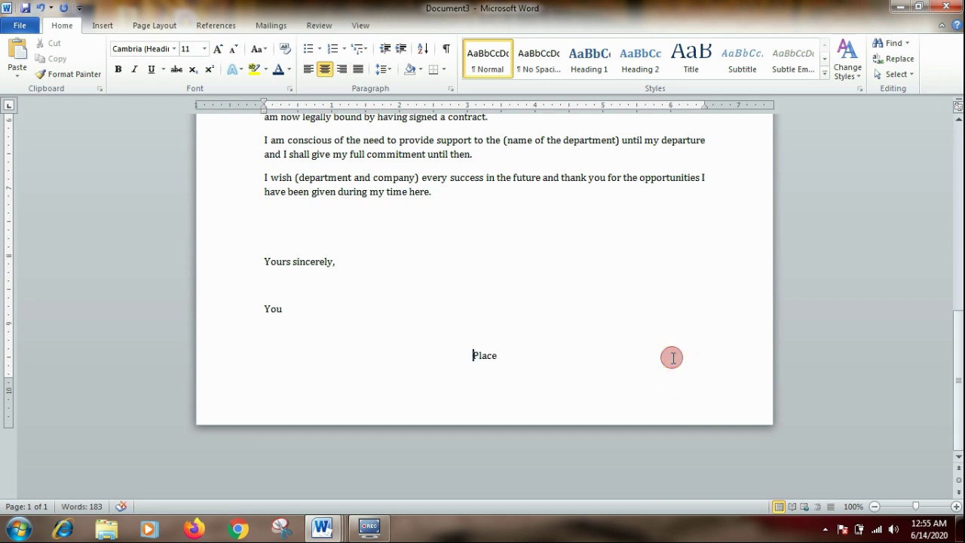
{"action": "key", "text": "Tab"}
{"action": "key", "text": "Tab"}
{"action": "key", "text": "Tab"}
{"action": "key", "text": "Tab"}
{"action": "key", "text": "Tab"}
{"action": "key", "text": "Tab"}
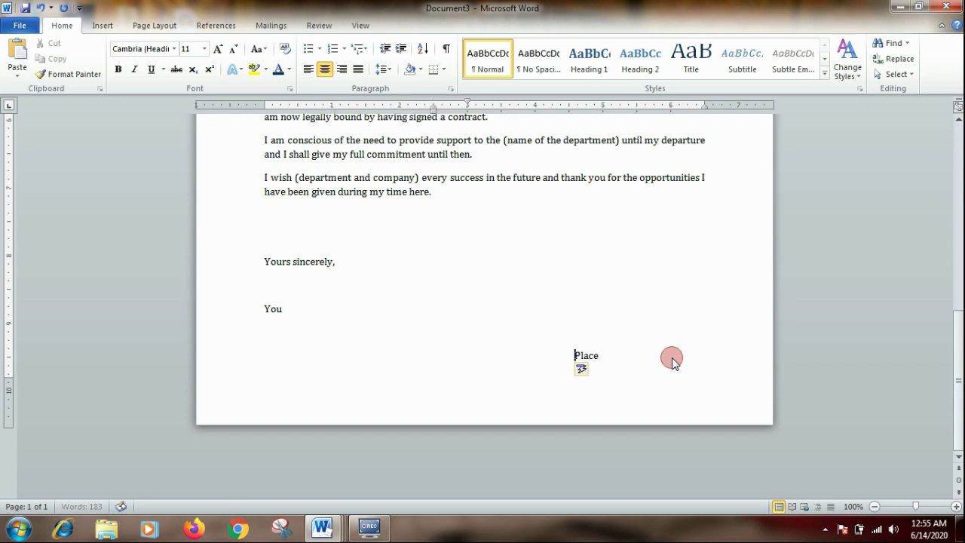
{"action": "key", "text": "Tab"}
{"action": "key", "text": "Tab"}
{"action": "key", "text": "Tab"}
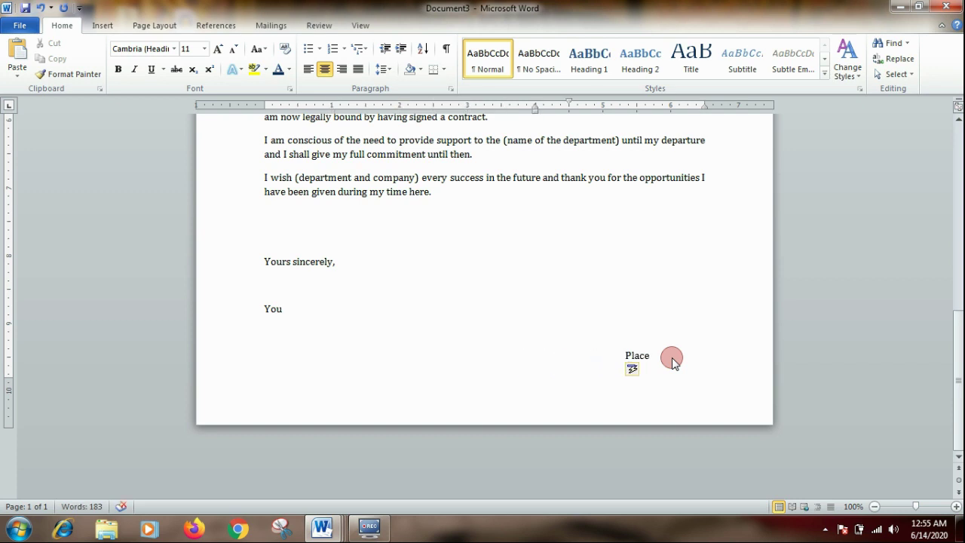
Step: Italicize the words "opportunity to say that making" in the letter's second body paragraph
{"action": "left_click_drag", "start_coordinate": [956, 381], "coordinate": [959, 184]}
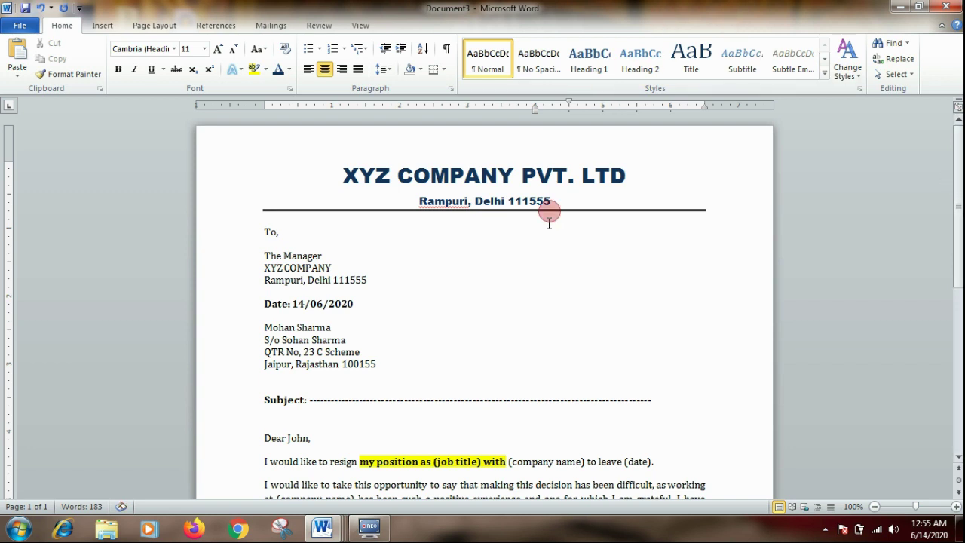
{"action": "scroll", "coordinate": [959, 191], "scroll_direction": "down", "scroll_amount": 5}
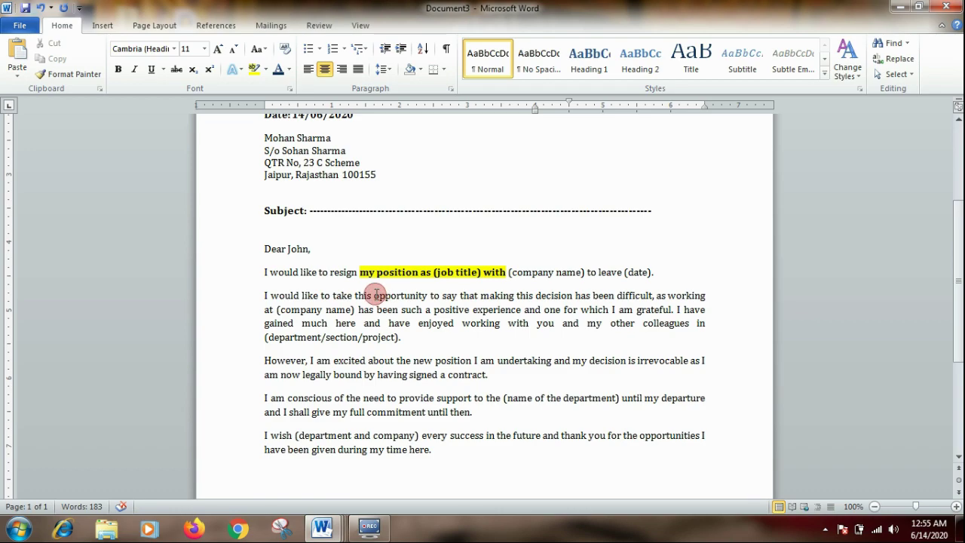
{"action": "left_click_drag", "start_coordinate": [374, 295], "coordinate": [512, 299]}
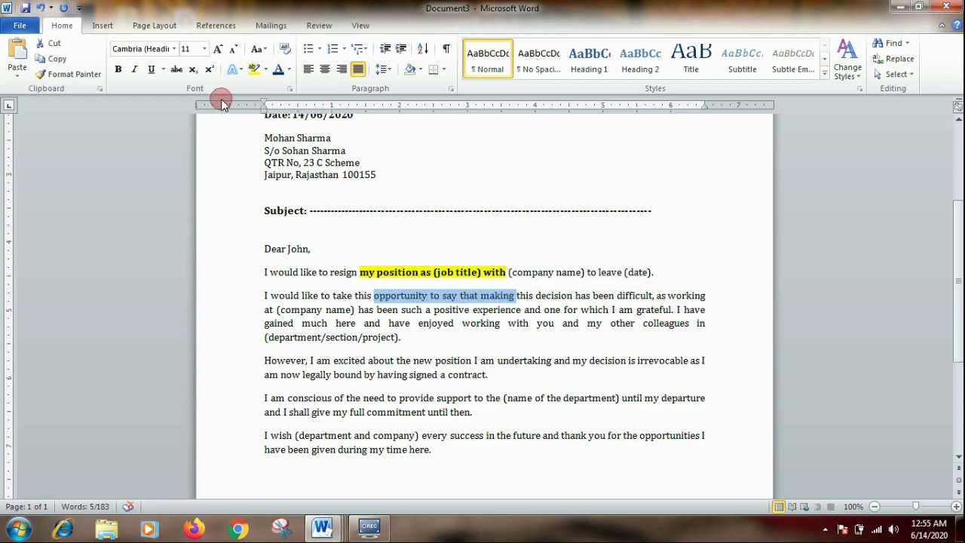
{"action": "left_click", "coordinate": [133, 69]}
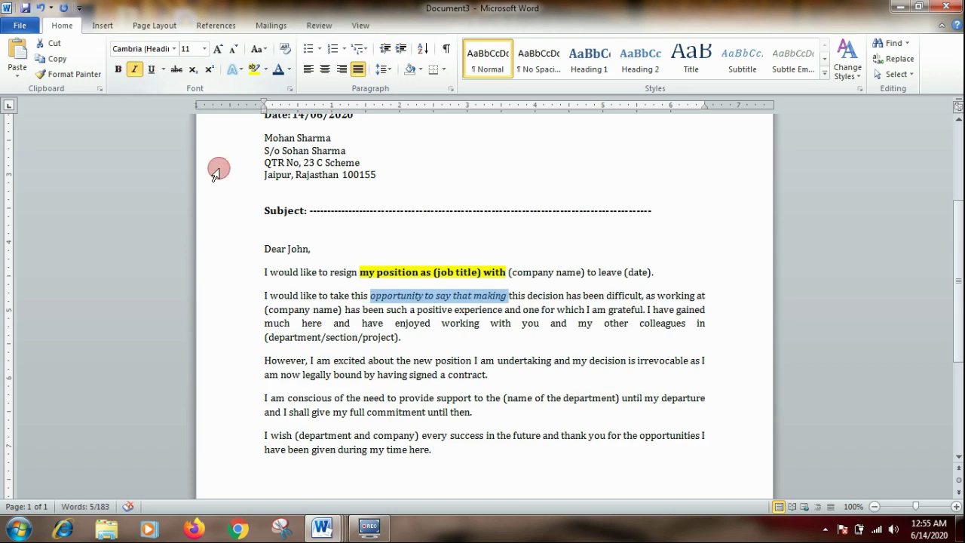
{"action": "left_click", "coordinate": [398, 339]}
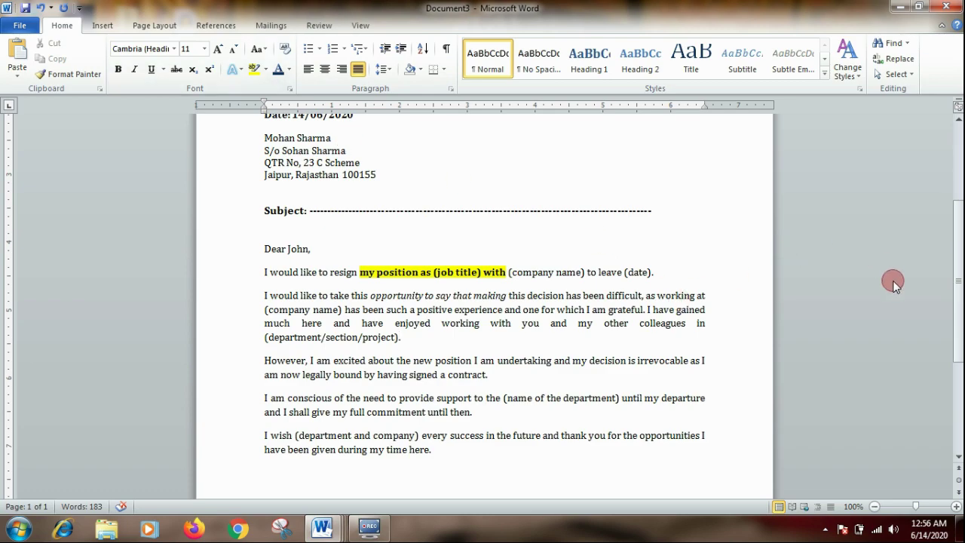
Step: Look over the finished letter, switch to the Sample Formal Resignation Letter document and clear its text selection
{"action": "left_click_drag", "start_coordinate": [959, 300], "coordinate": [958, 347]}
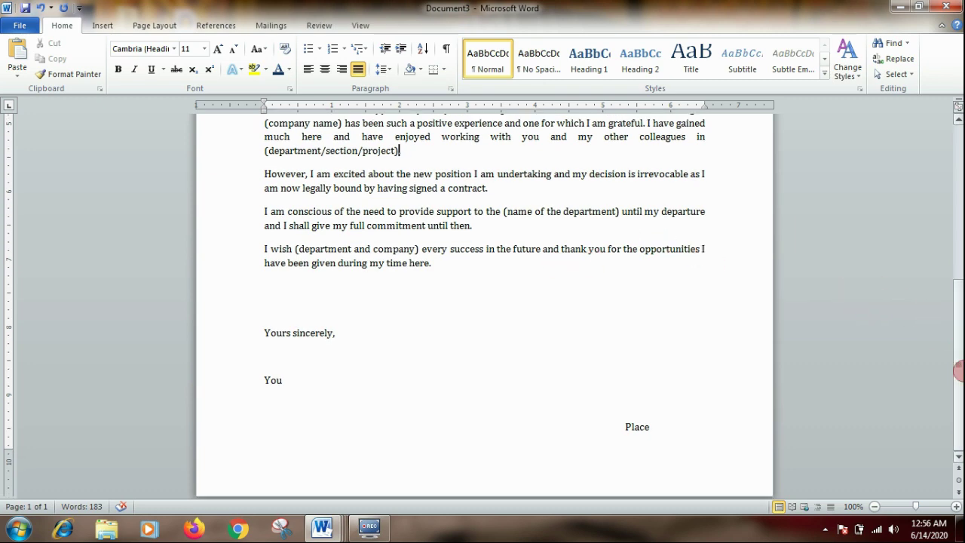
{"action": "left_click_drag", "start_coordinate": [958, 360], "coordinate": [958, 205]}
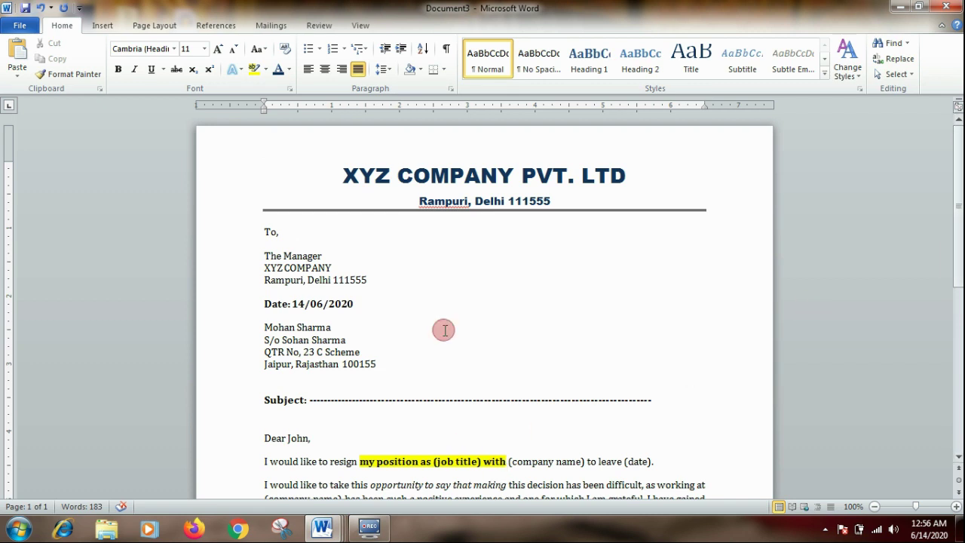
{"action": "mouse_move", "coordinate": [341, 526]}
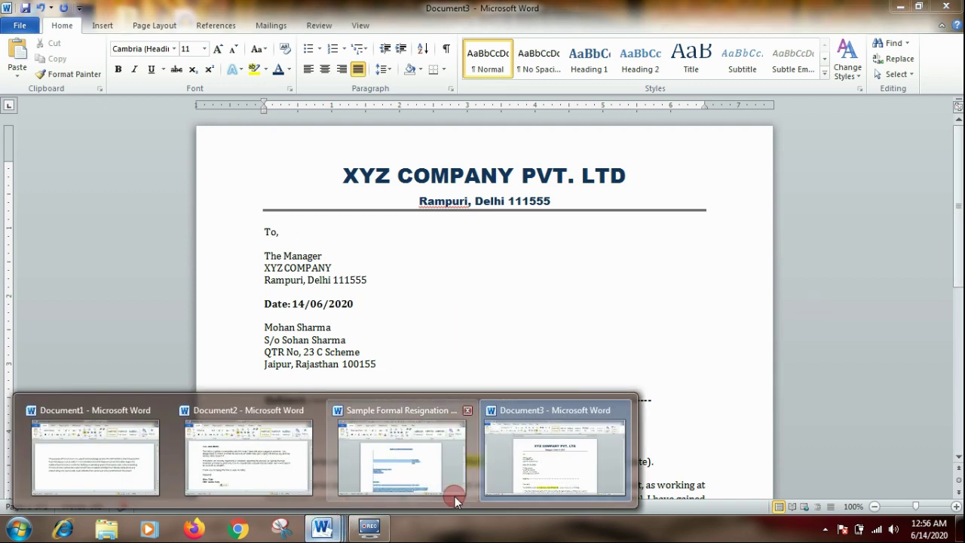
{"action": "mouse_move", "coordinate": [321, 474]}
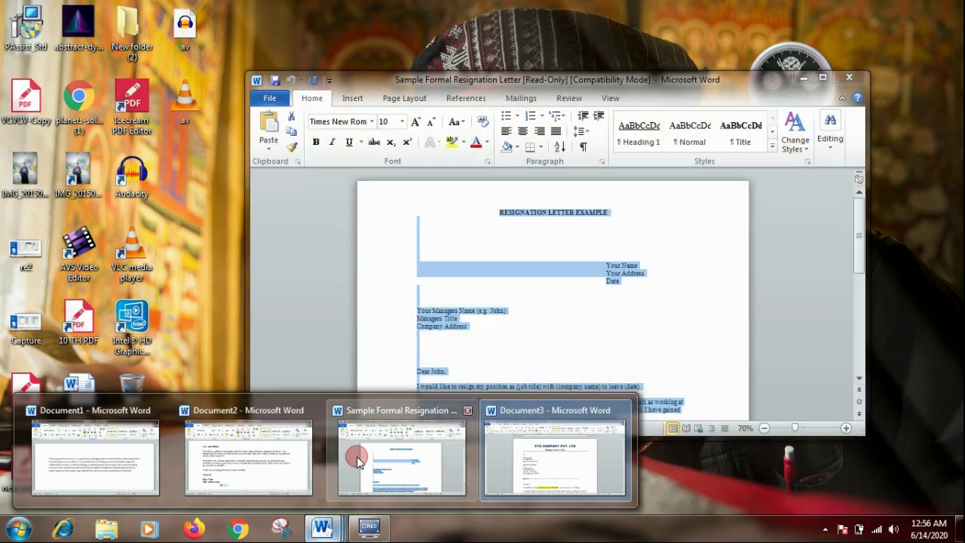
{"action": "left_click", "coordinate": [357, 456]}
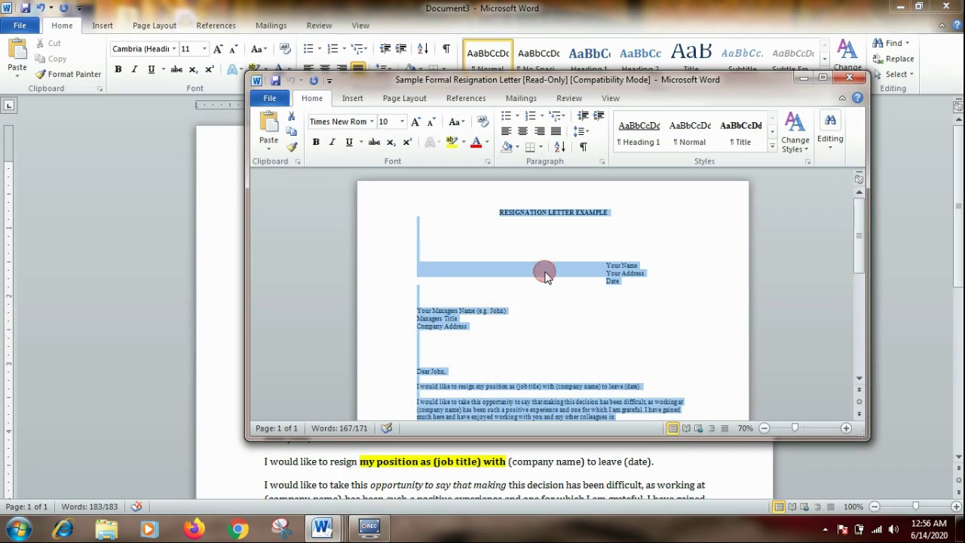
{"action": "left_click", "coordinate": [569, 345]}
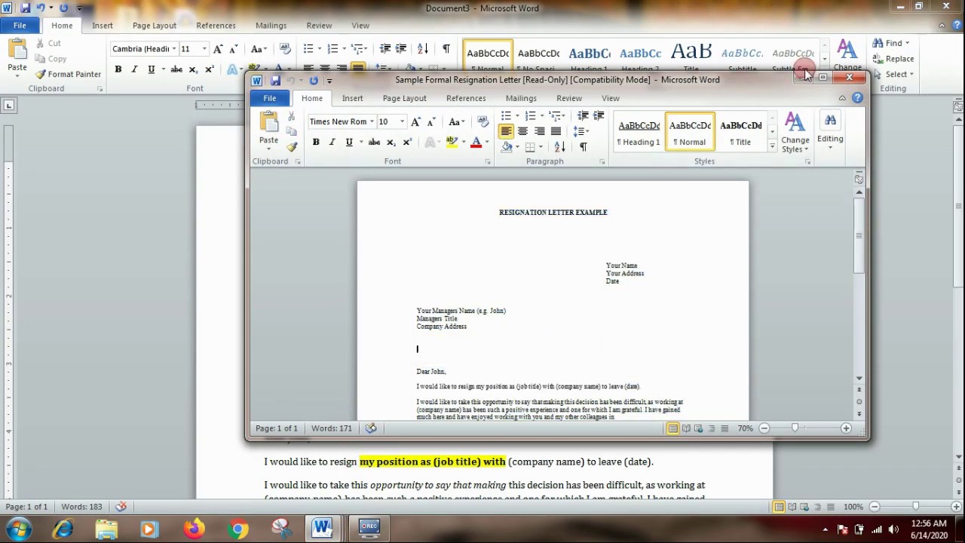
Step: Restore Document3 from full screen to a floating window and enlarge it to almost the full screen height
{"action": "left_click", "coordinate": [920, 7]}
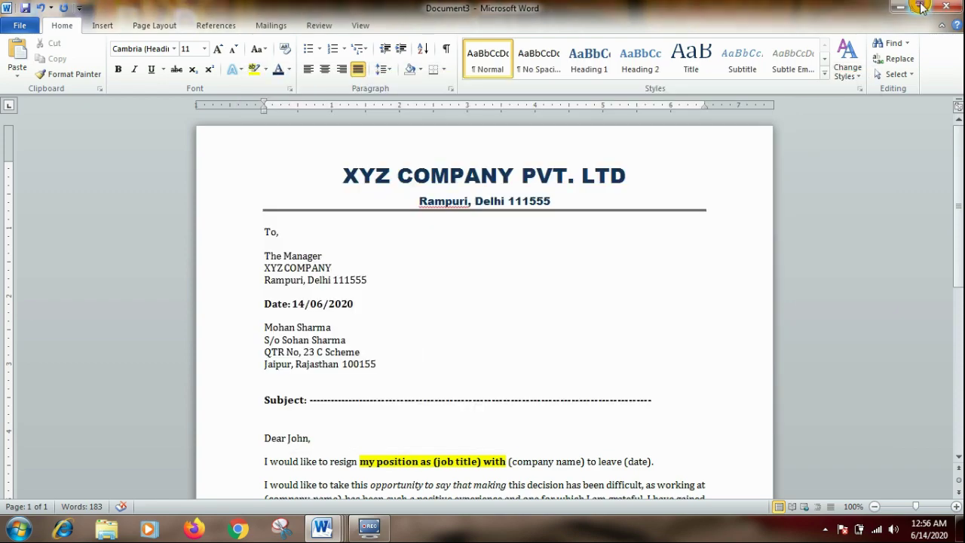
{"action": "left_click", "coordinate": [775, 102]}
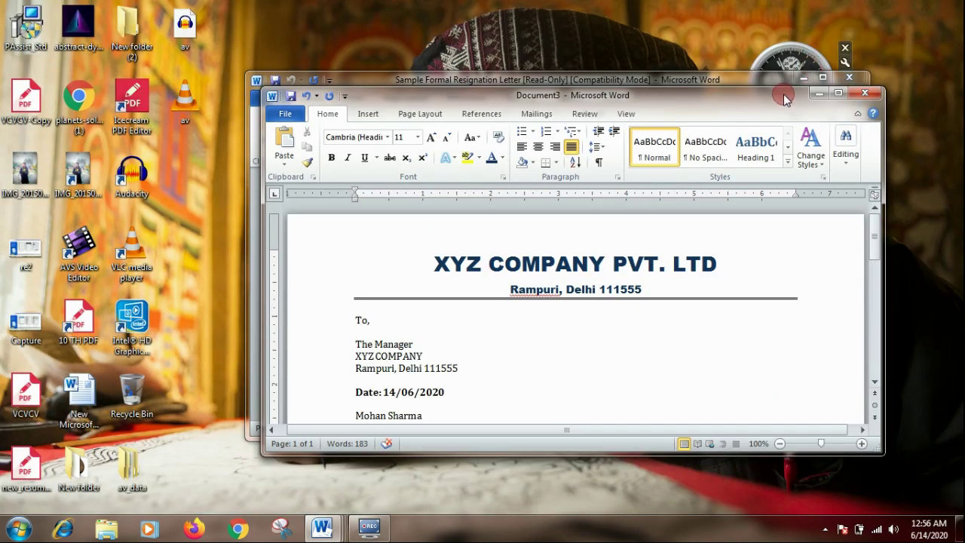
{"action": "left_click", "coordinate": [834, 93]}
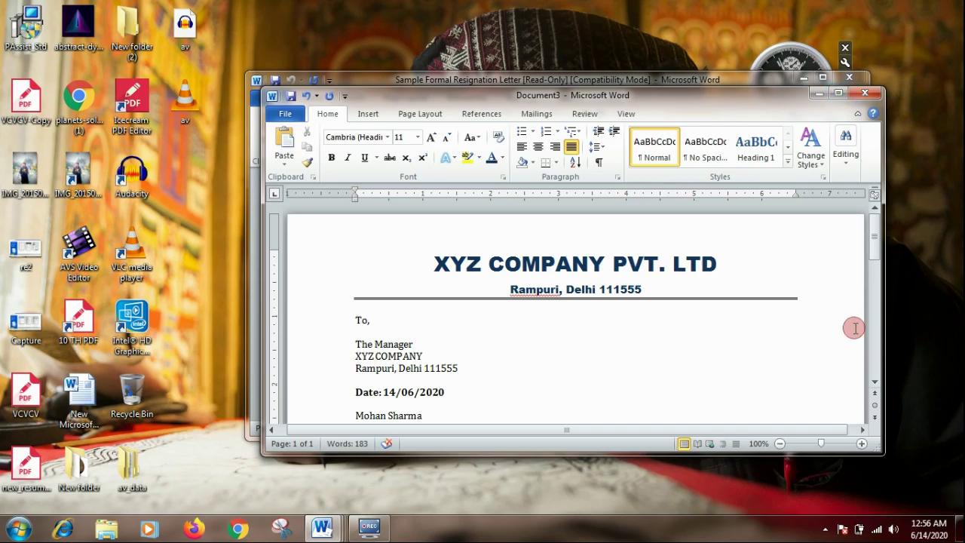
{"action": "left_click_drag", "start_coordinate": [876, 446], "coordinate": [924, 510]}
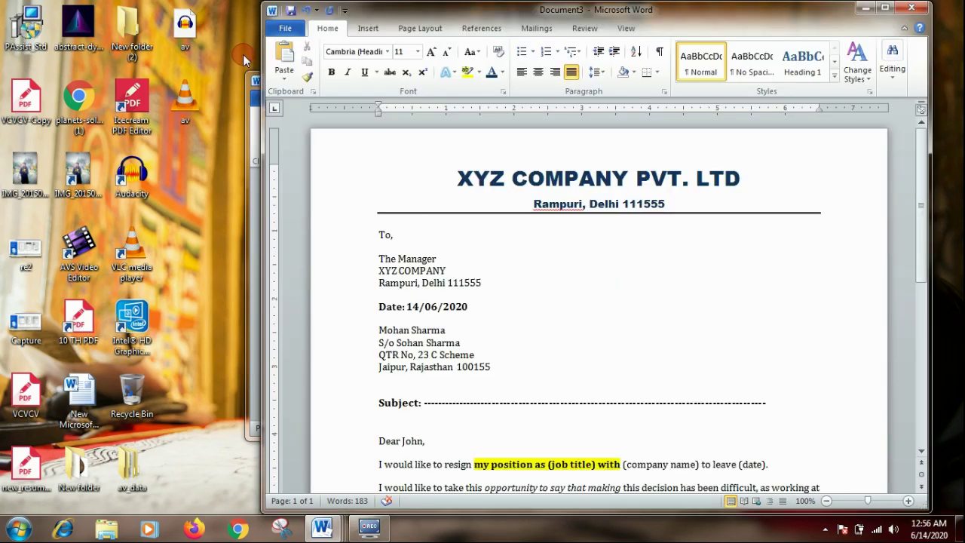
Step: Move the sample letter's window to the opposite side of the screen and narrow Document3 to about half the screen width
{"action": "left_click", "coordinate": [256, 82]}
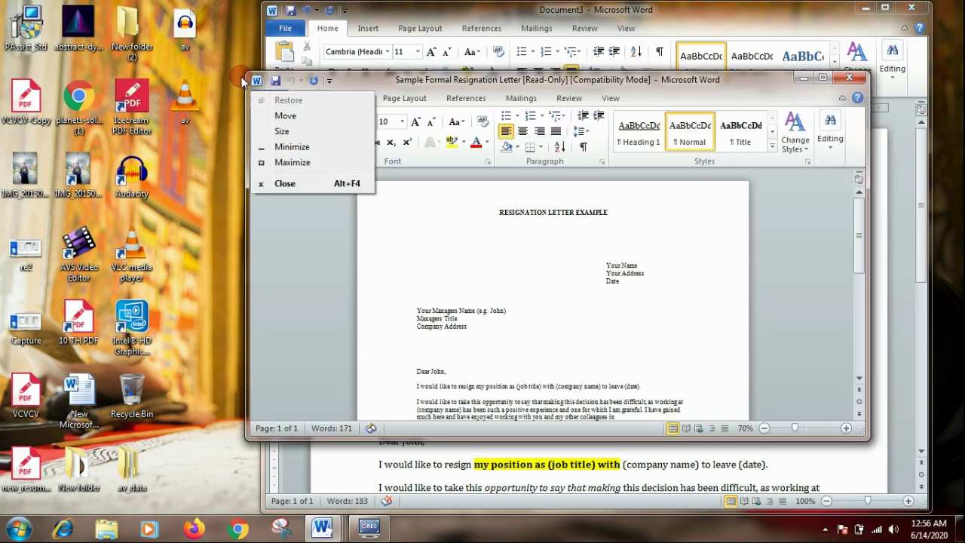
{"action": "left_click", "coordinate": [268, 76]}
{"action": "left_click_drag", "start_coordinate": [371, 82], "coordinate": [113, 33]}
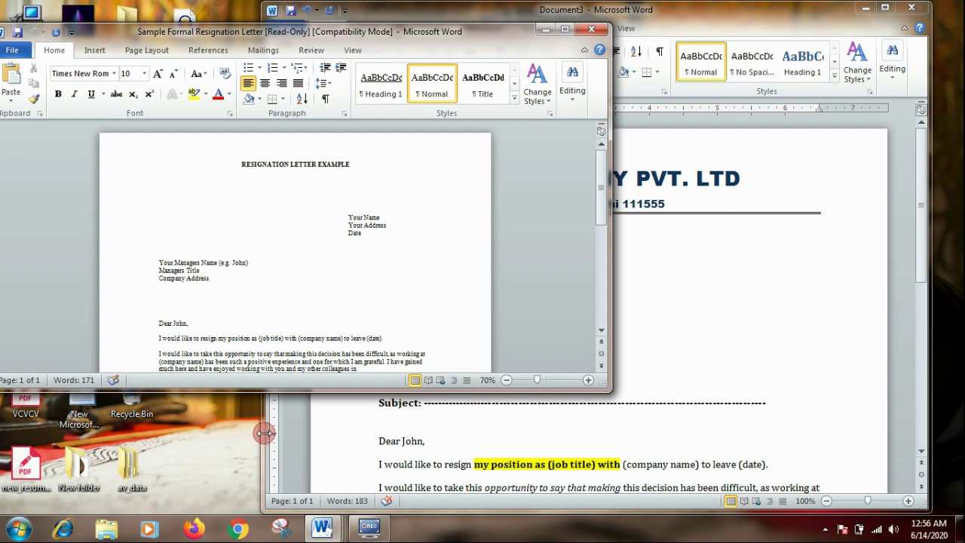
{"action": "left_click_drag", "start_coordinate": [265, 433], "coordinate": [496, 426]}
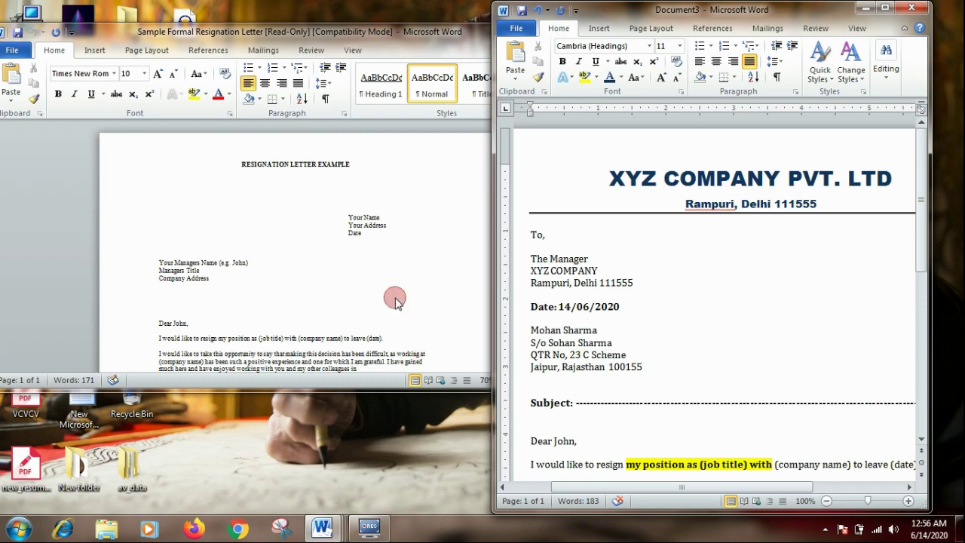
Step: Fit the sample letter's window beside Document3 so it fills the other half of the screen at matching height
{"action": "left_click_drag", "start_coordinate": [298, 28], "coordinate": [282, 6]}
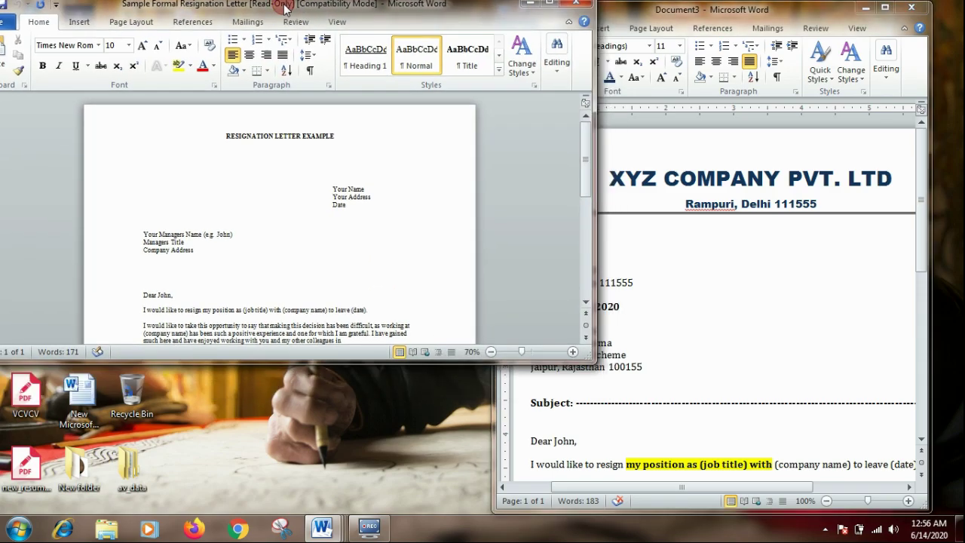
{"action": "left_click", "coordinate": [547, 129]}
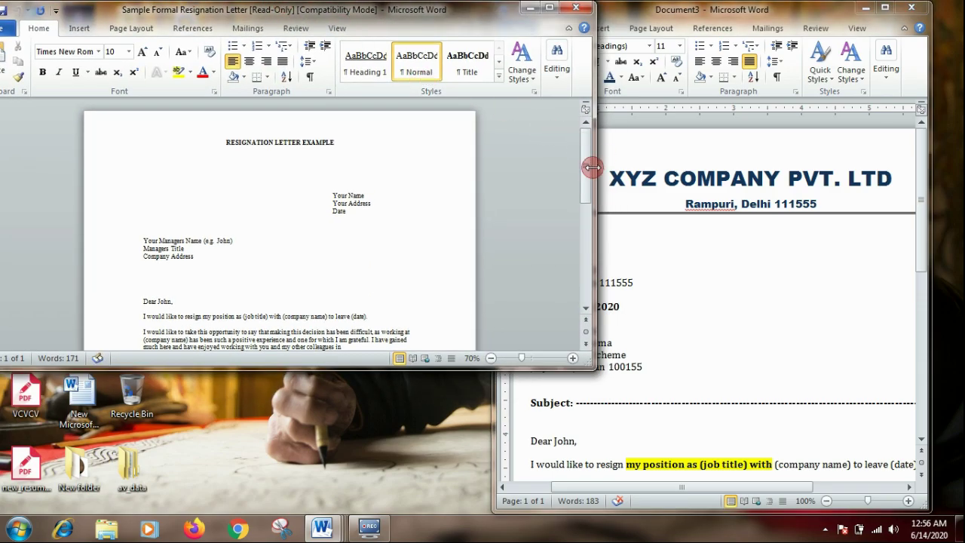
{"action": "left_click_drag", "start_coordinate": [596, 169], "coordinate": [494, 197]}
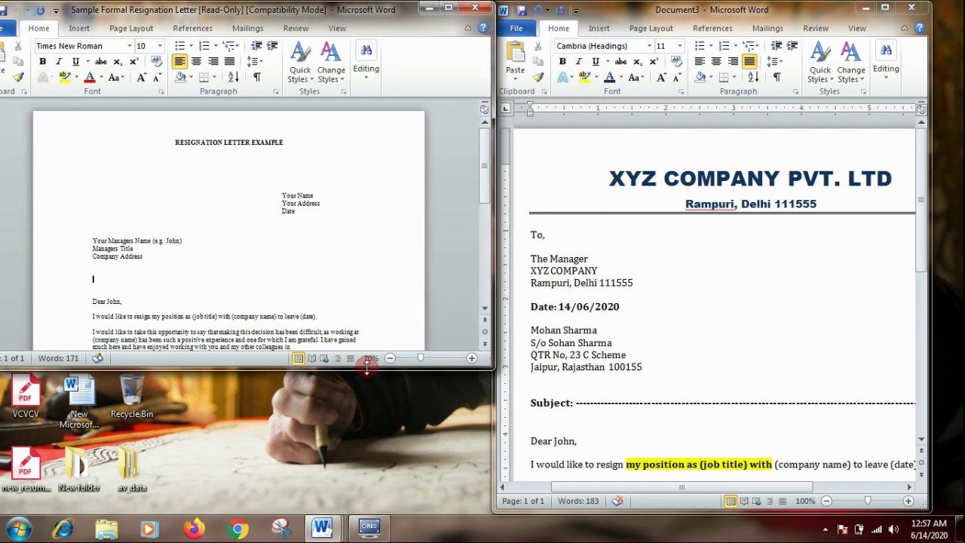
{"action": "left_click_drag", "start_coordinate": [367, 368], "coordinate": [367, 507]}
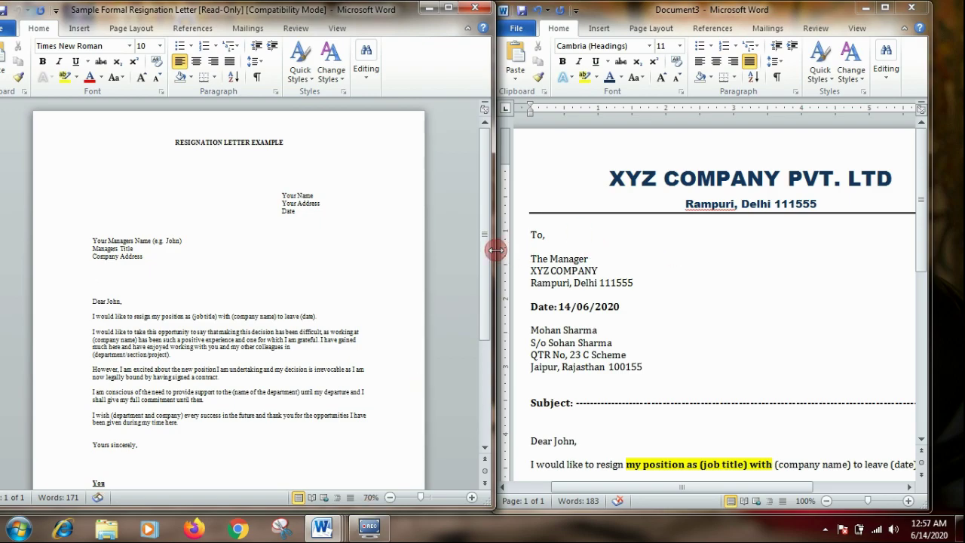
Step: Compare the original sample letter with the edited letter side by side, zooming Document3 out to 66%
{"action": "left_click_drag", "start_coordinate": [484, 258], "coordinate": [484, 316]}
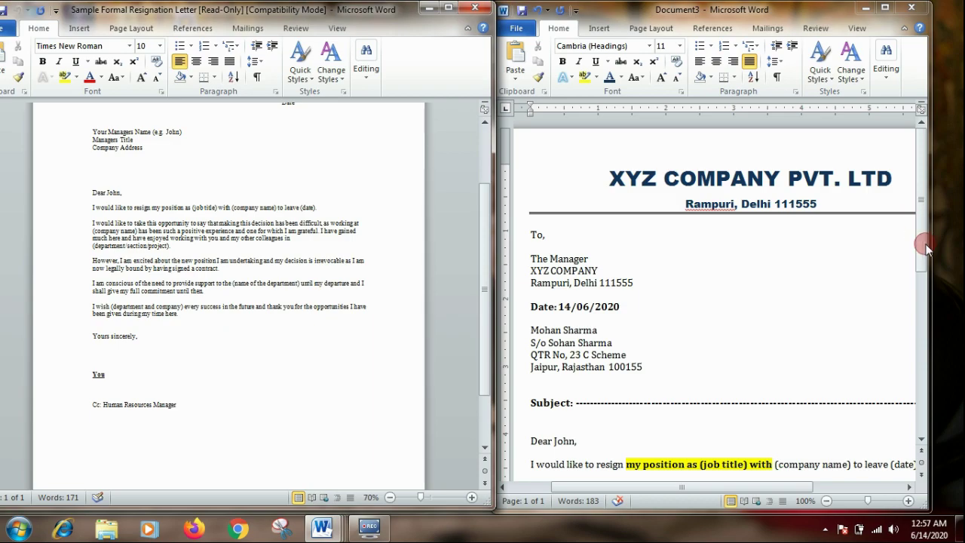
{"action": "left_click_drag", "start_coordinate": [915, 217], "coordinate": [935, 366]}
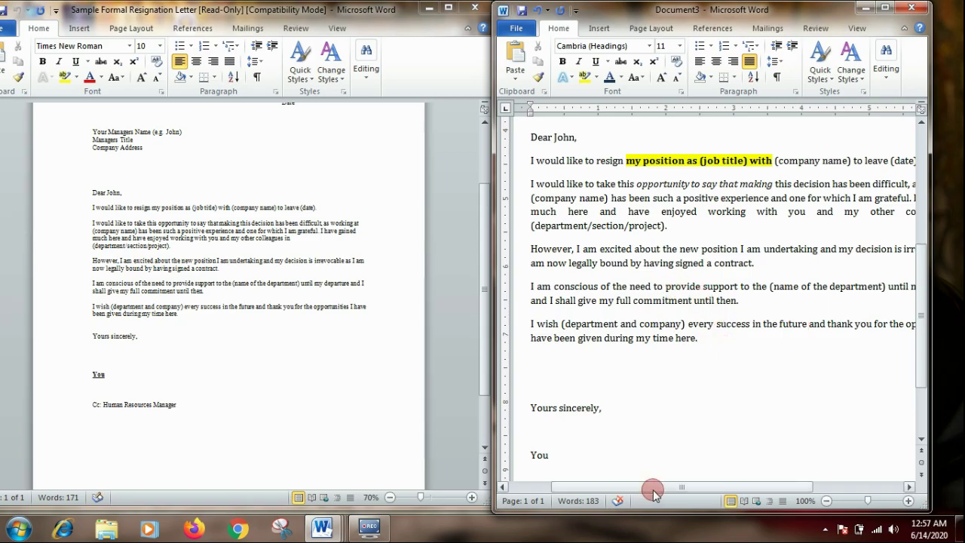
{"action": "left_click_drag", "start_coordinate": [651, 489], "coordinate": [695, 483]}
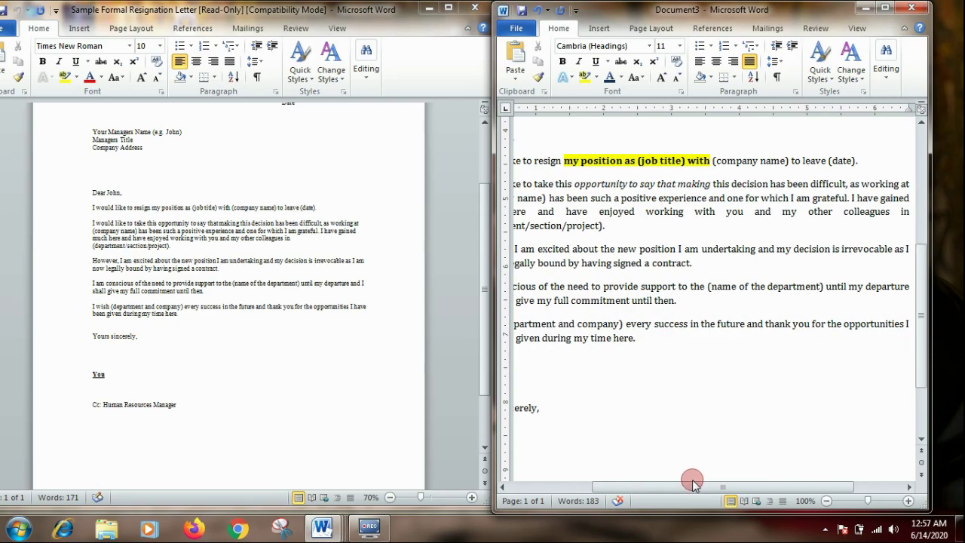
{"action": "left_click", "coordinate": [855, 501]}
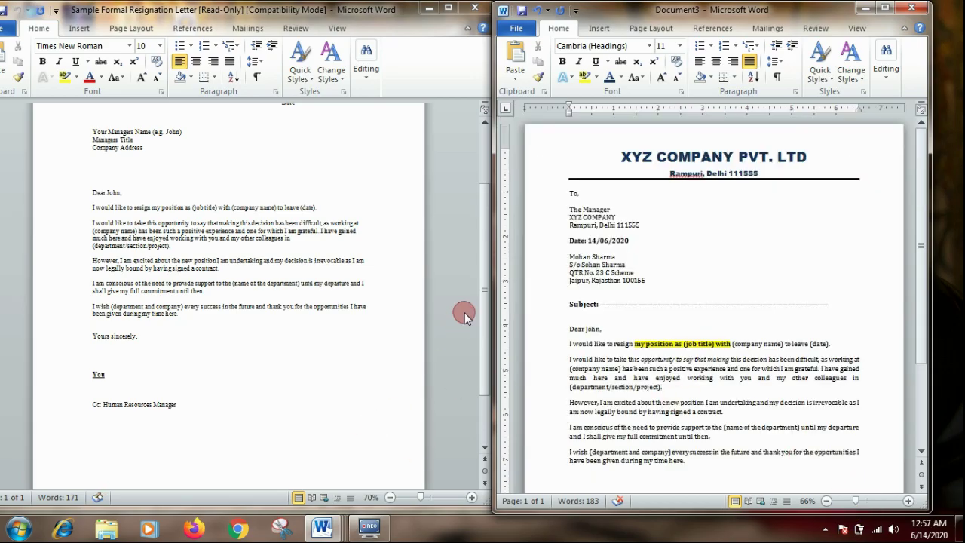
{"action": "left_click_drag", "start_coordinate": [490, 366], "coordinate": [490, 307]}
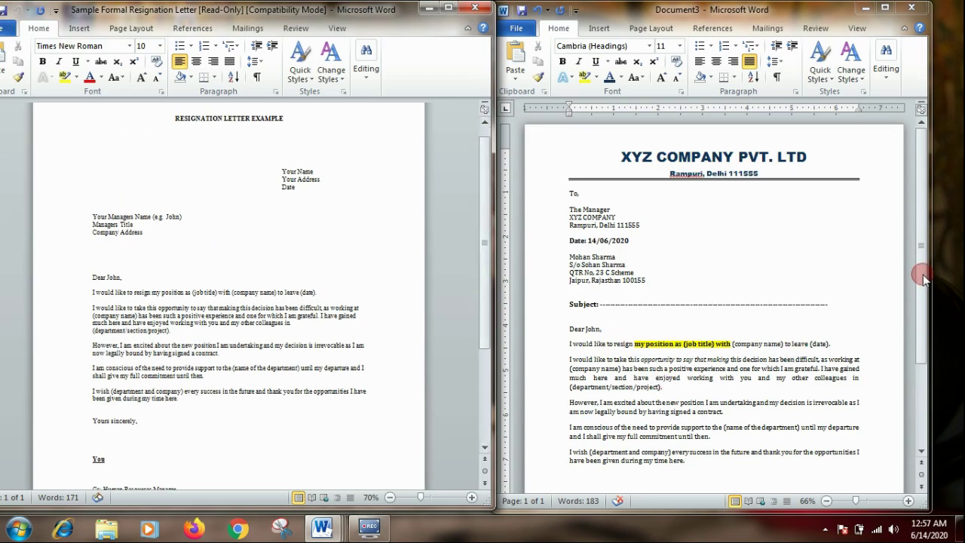
{"action": "left_click_drag", "start_coordinate": [923, 277], "coordinate": [927, 291]}
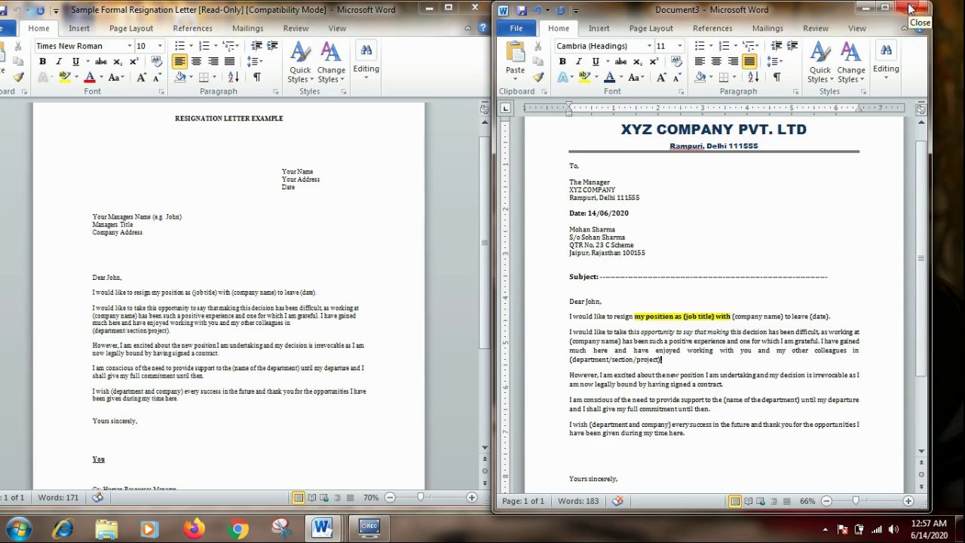
Step: Close Document3, saving it to the Desktop as a Word Document named "XYZ COMPANY PVT", and close the sample letter
{"action": "left_click", "coordinate": [910, 9]}
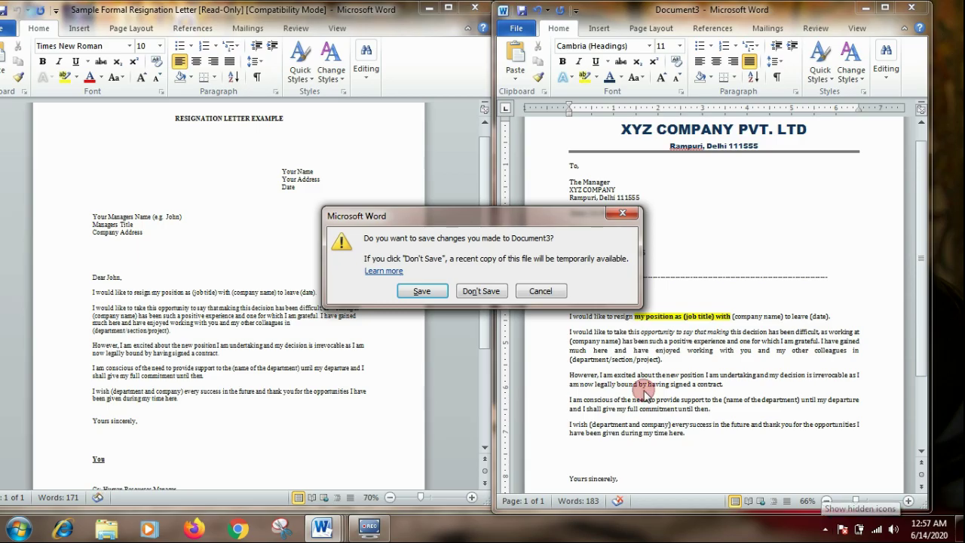
{"action": "left_click", "coordinate": [437, 298]}
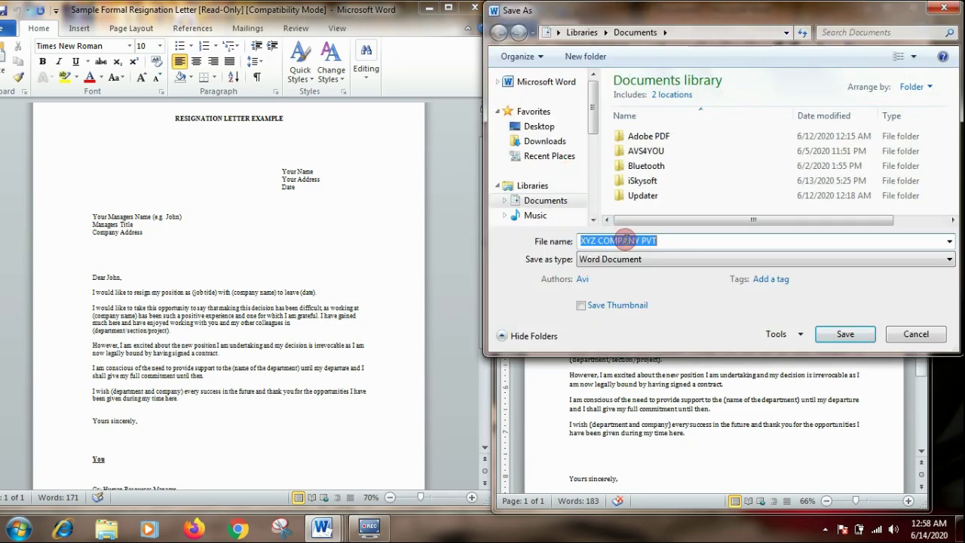
{"action": "left_click", "coordinate": [540, 126]}
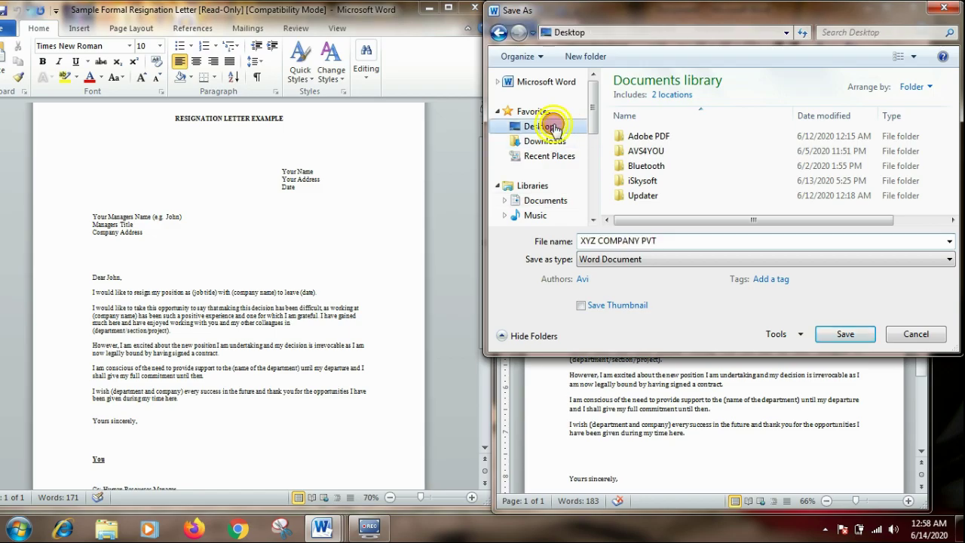
{"action": "left_click", "coordinate": [827, 341]}
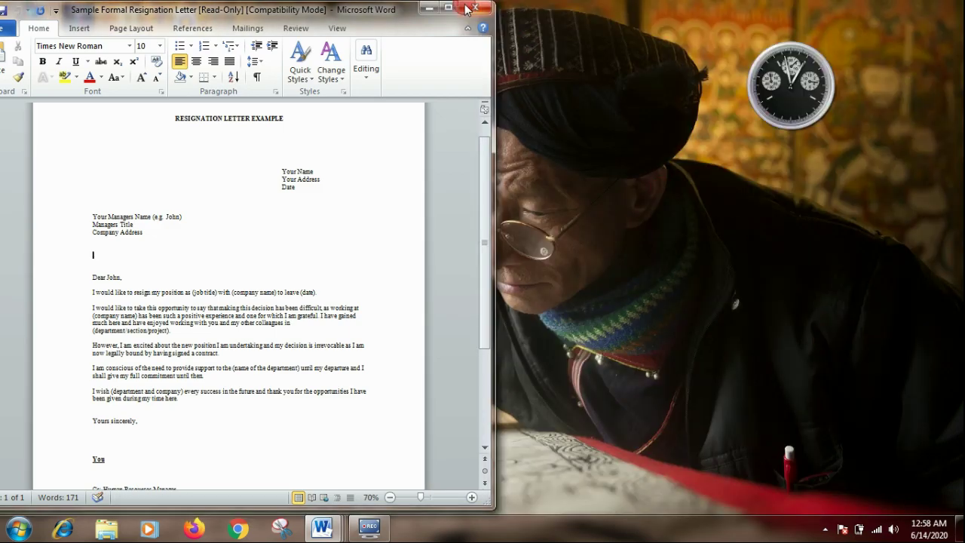
{"action": "left_click", "coordinate": [469, 8]}
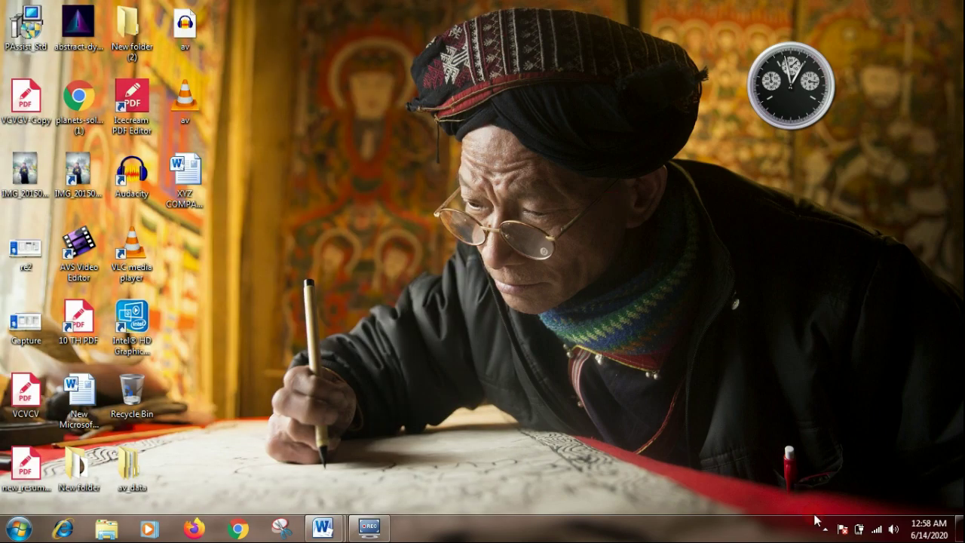
{"action": "left_click", "coordinate": [825, 530]}
{"action": "left_click", "coordinate": [839, 450]}
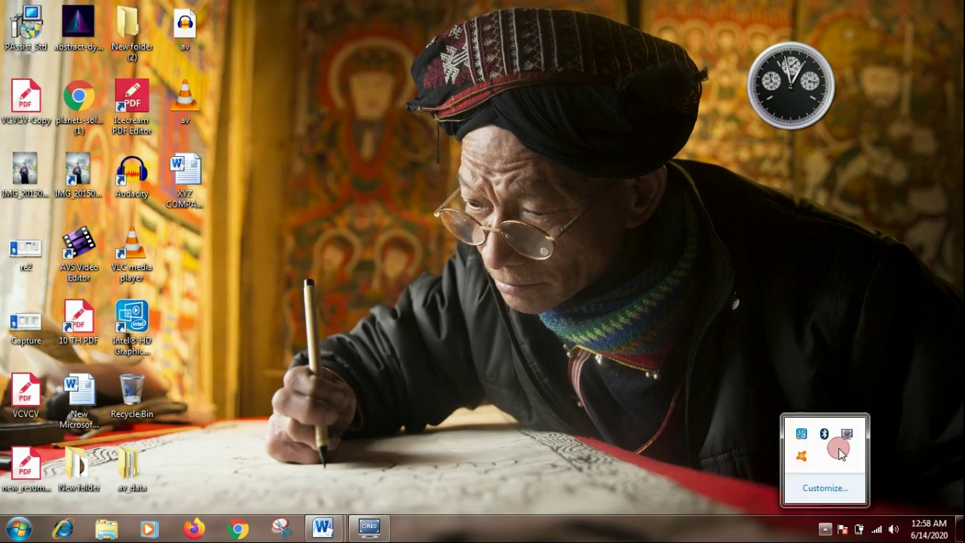
{"action": "left_click", "coordinate": [848, 435]}
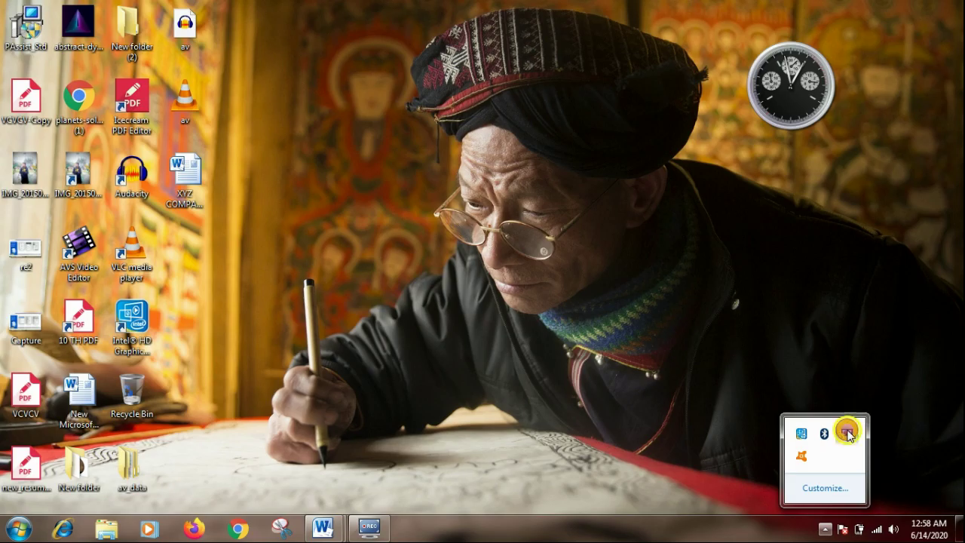